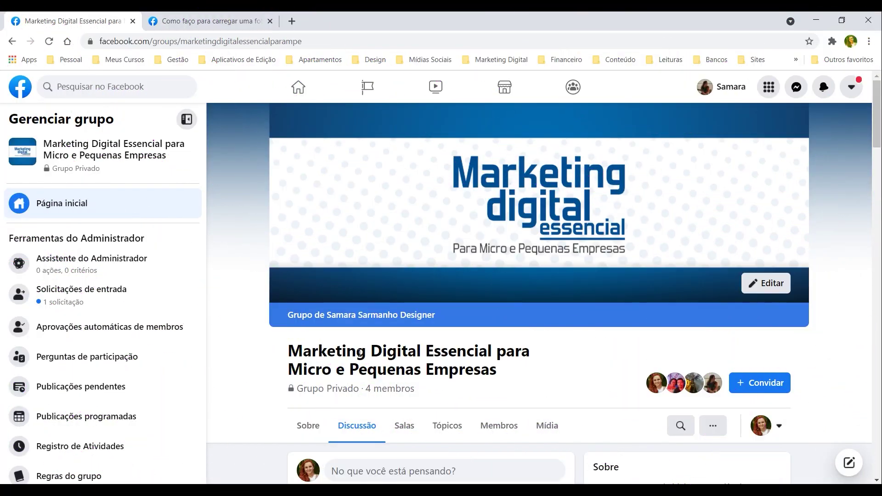
Review the Facebook Help Center article showing the 1,640 × 856 px group cover size diagram
click(207, 21)
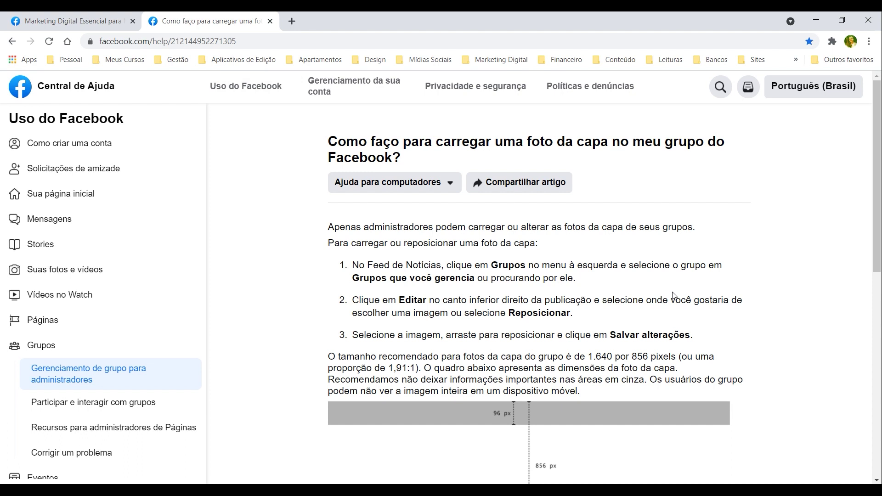
scroll(691, 276, down, 2)
scroll(691, 276, down, 1)
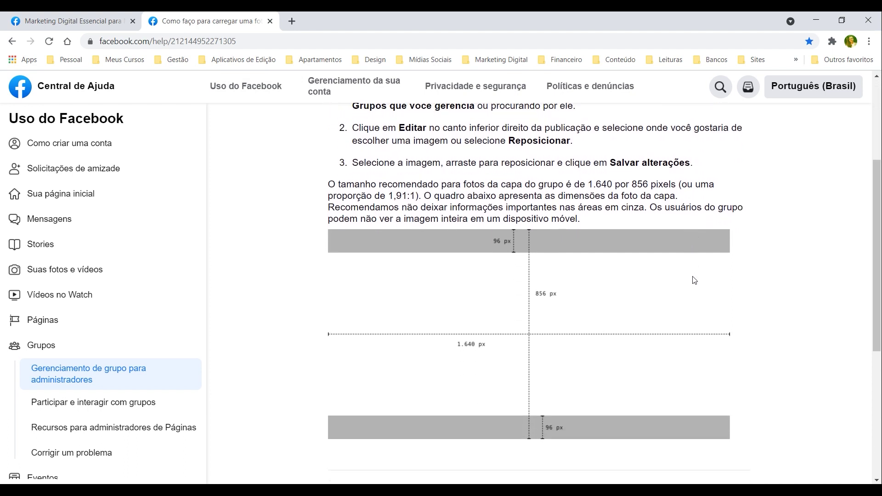
scroll(694, 280, down, 1)
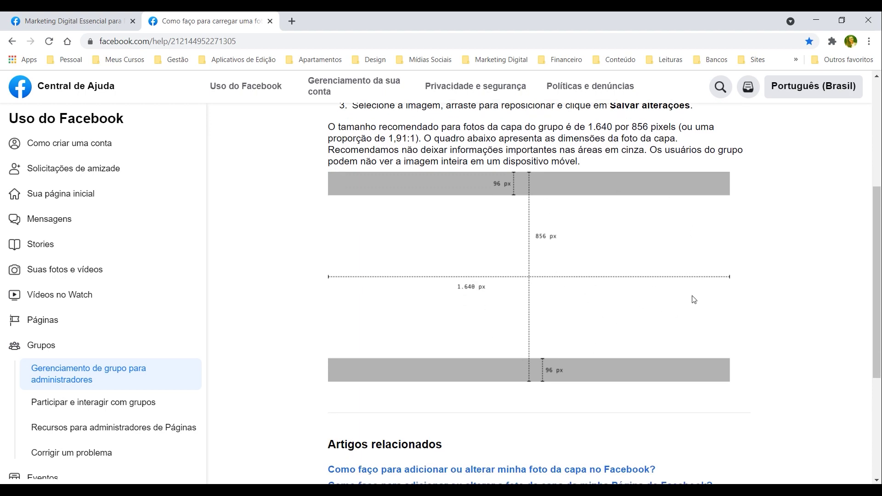
scroll(690, 292, up, 1)
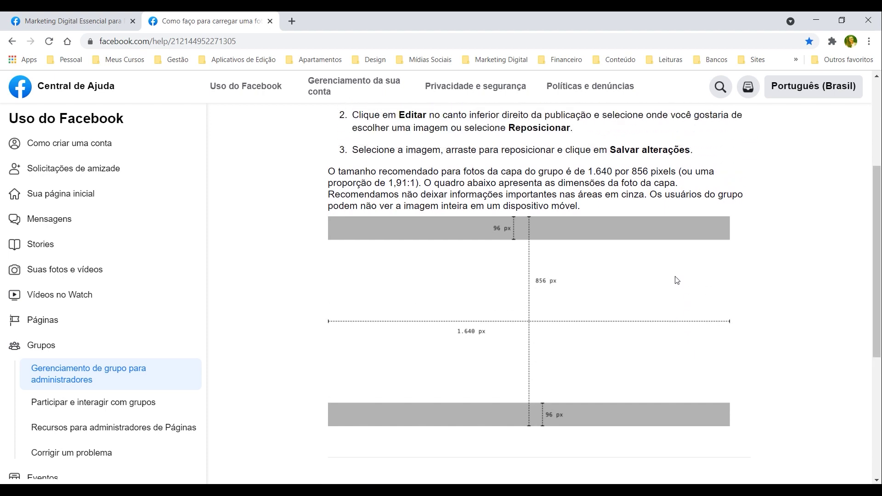
scroll(690, 292, up, 2)
click(259, 40)
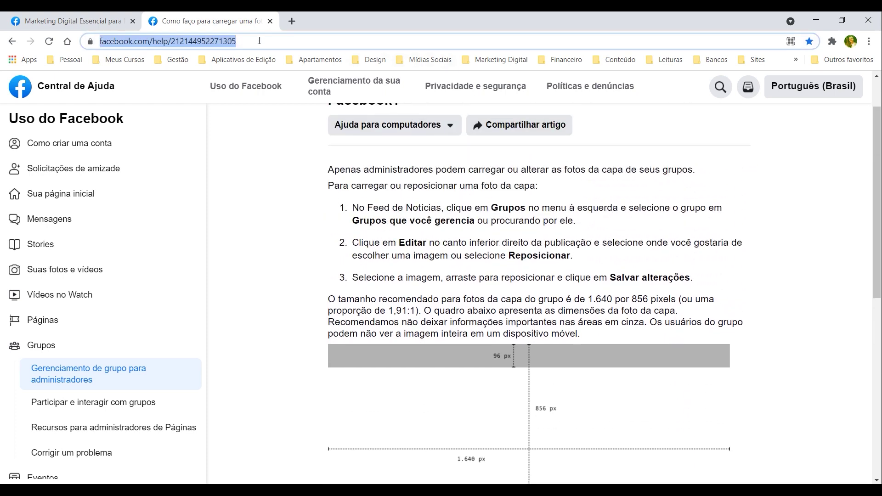
scroll(639, 219, up, 1)
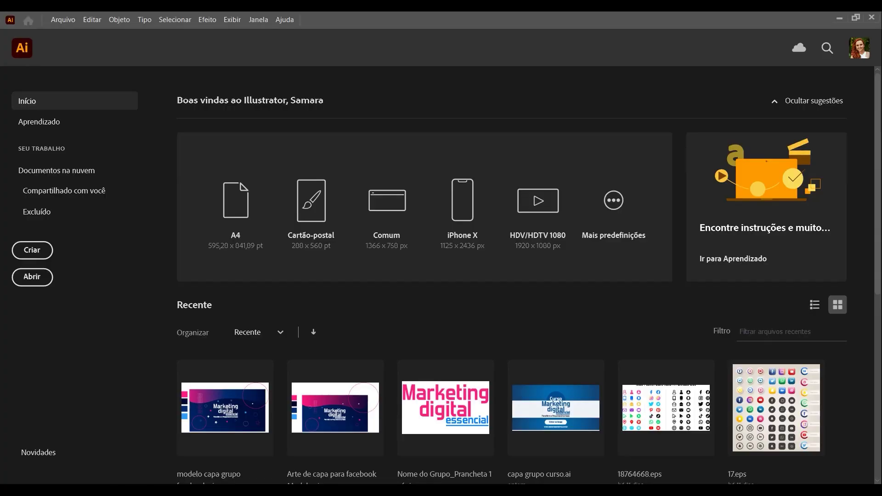
Create a new Web-preset document with width 1920 px and height 1080 px
click(60, 23)
click(64, 34)
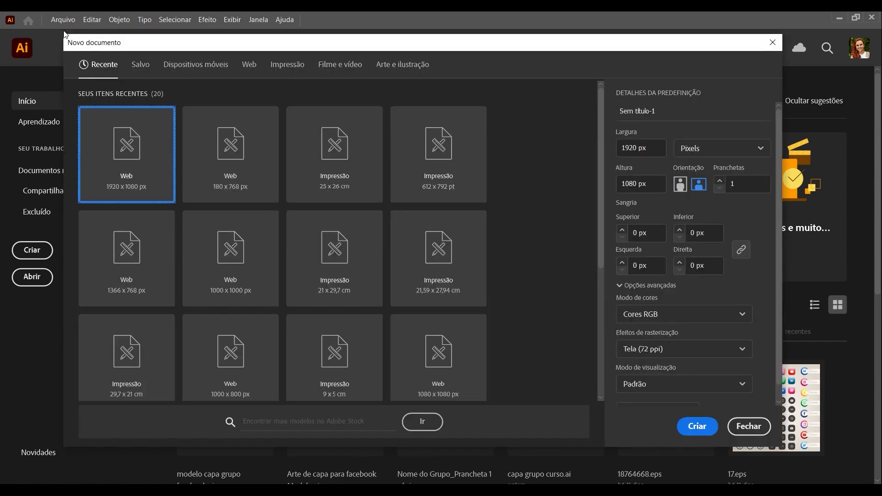
click(247, 70)
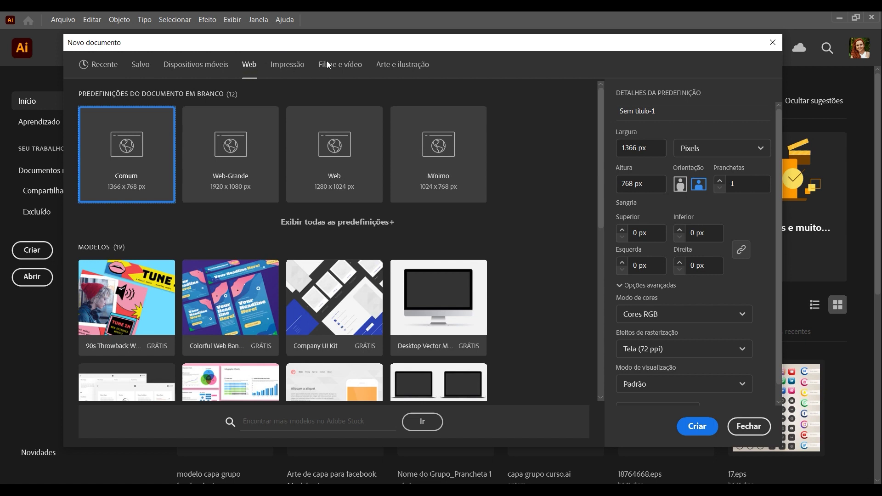
click(655, 148)
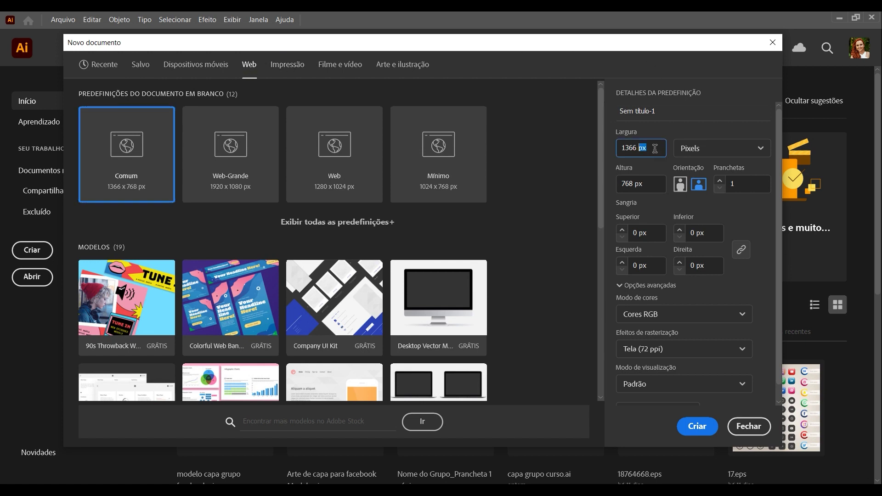
triple_click(655, 149)
text(1920)
click(645, 188)
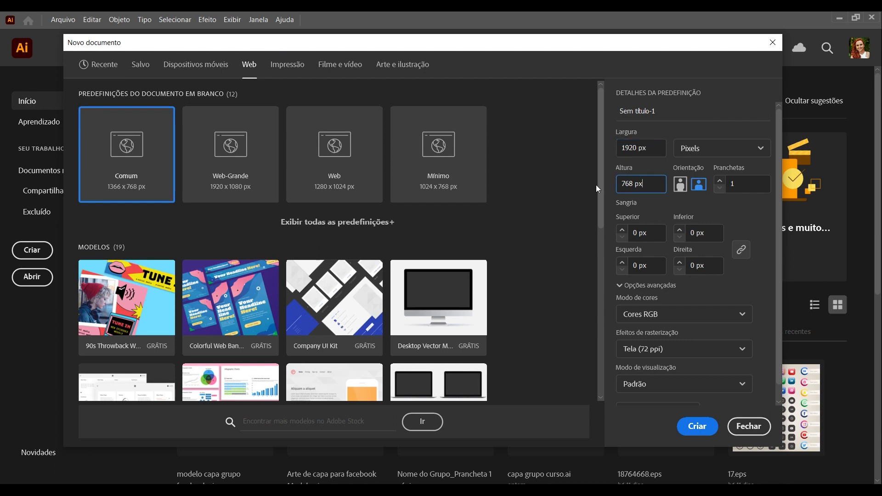
key(shift+Home)
text(10)
text(80)
scroll(749, 309, down, 1)
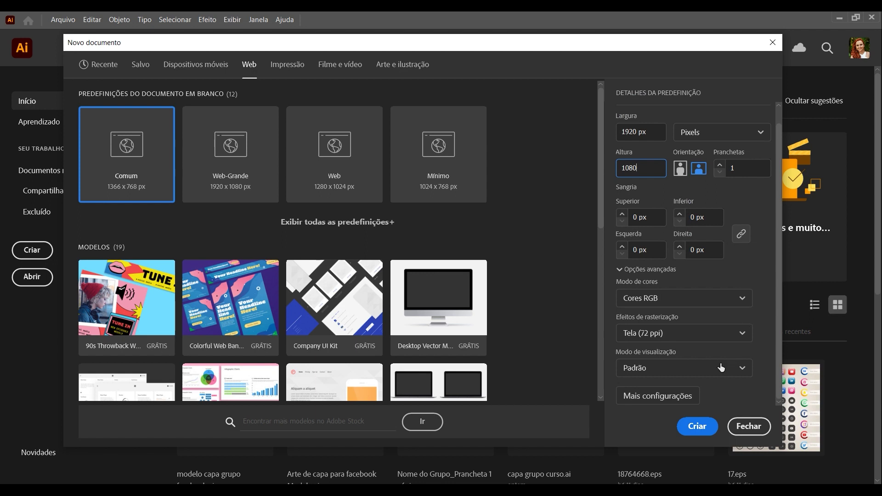
click(697, 426)
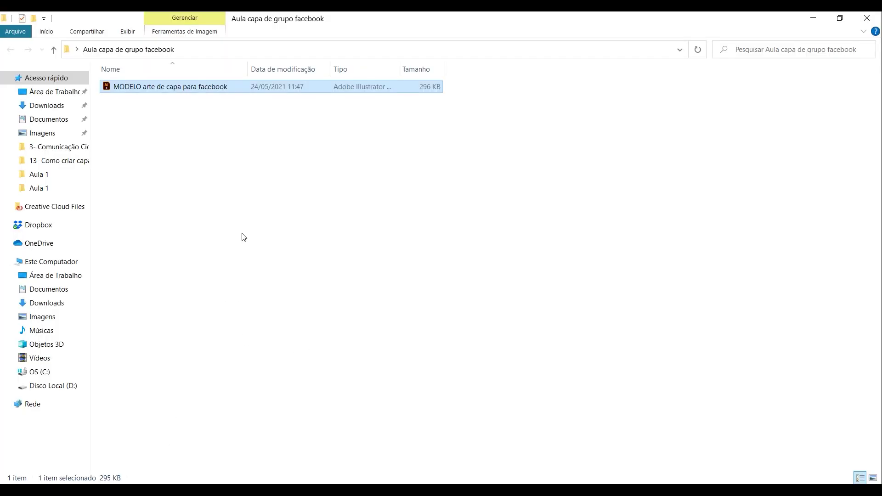
Open the MODELO cover template and select its five colour swatches
click(242, 234)
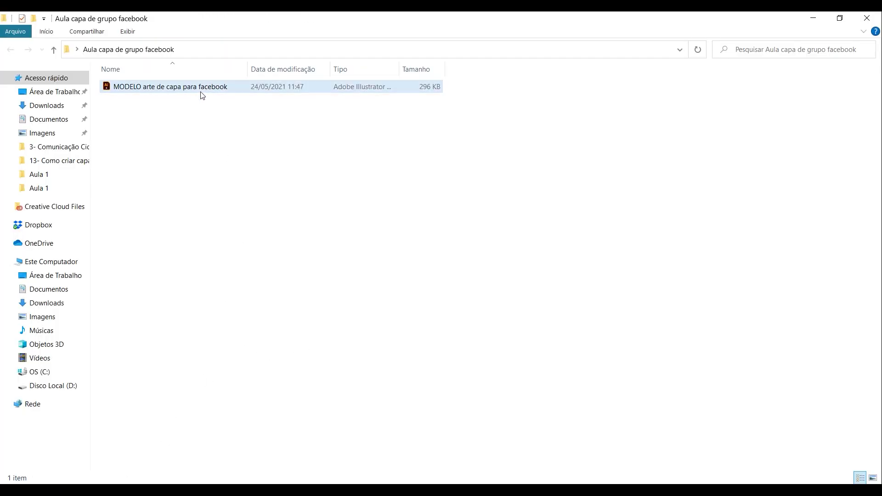
click(202, 89)
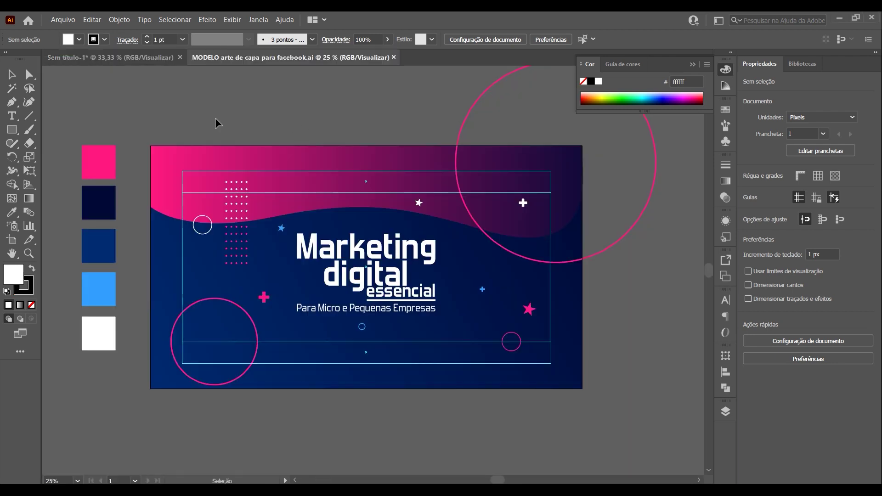
drag(82, 115, 126, 374)
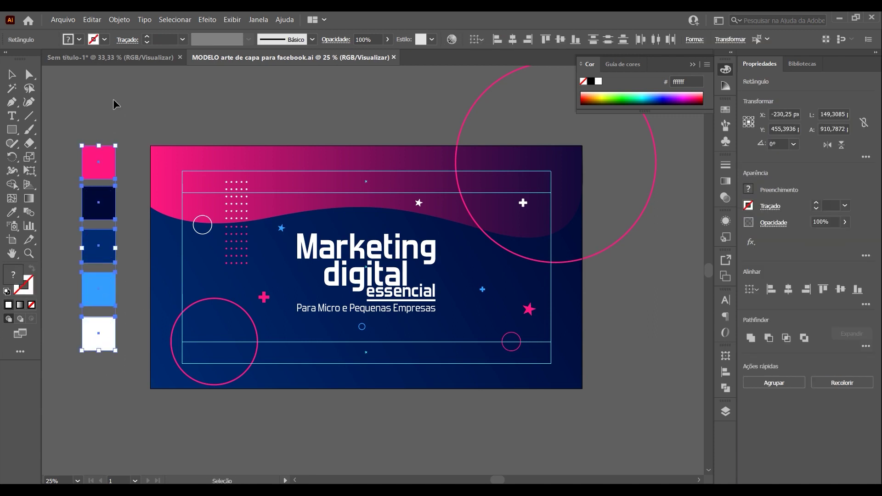
Paste the five swatches into Sem título-1 and place them left of the artboard
click(112, 58)
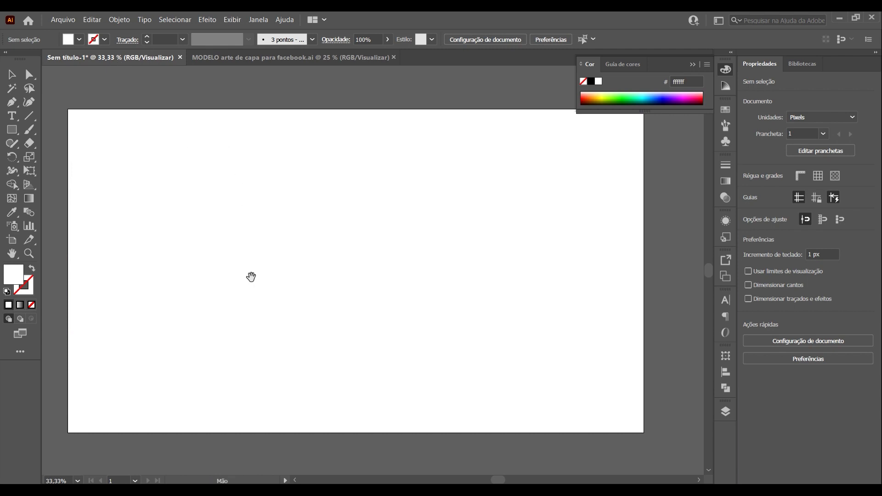
drag(289, 274, 448, 262)
key(ctrl+v)
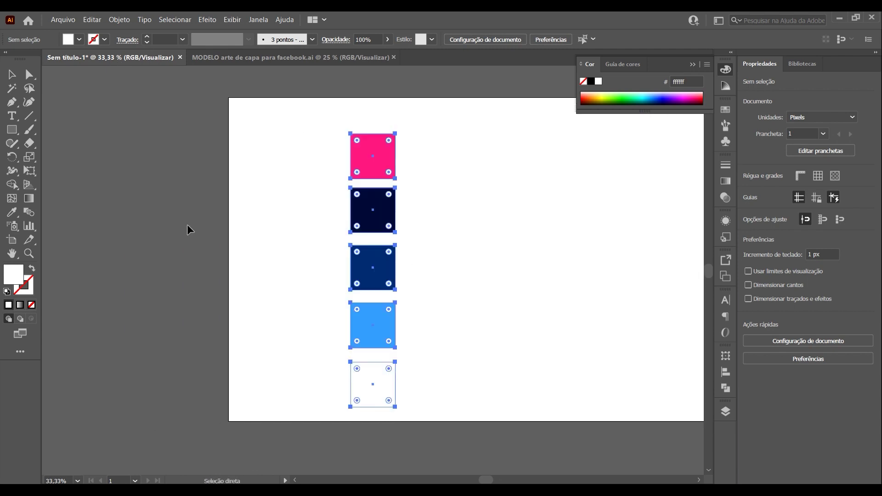
drag(353, 156, 168, 156)
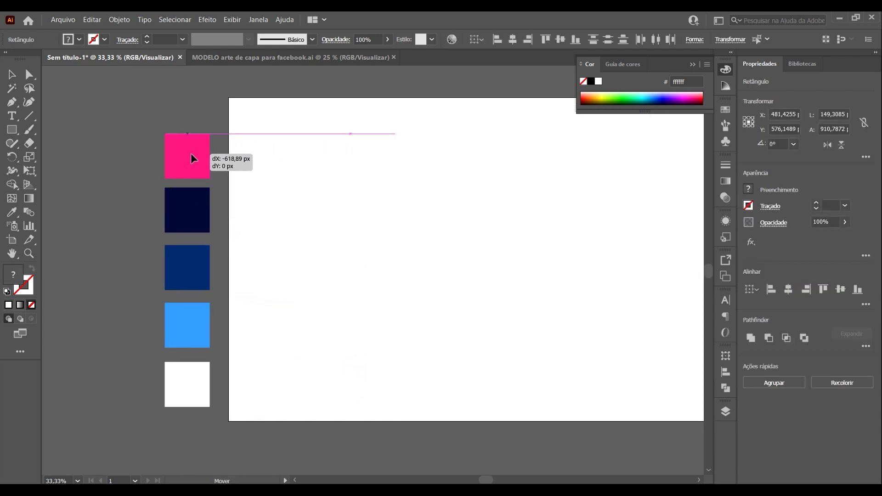
drag(581, 282, 445, 282)
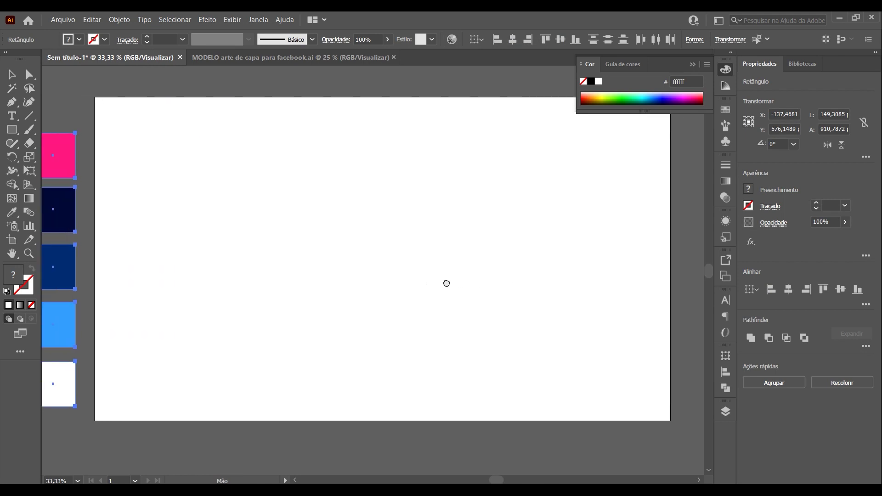
click(352, 221)
click(298, 57)
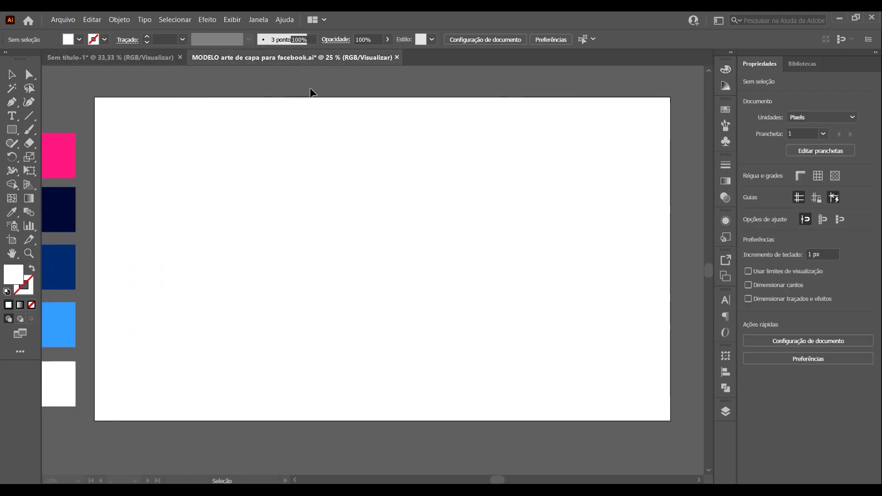
Ungroup the template layout and select the 'Marketing digital essencial' logo text
click(356, 131)
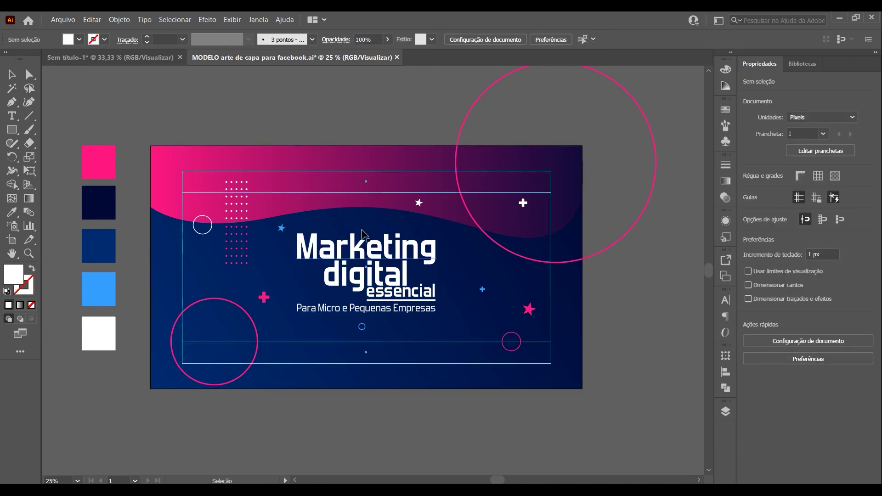
click(363, 252)
right_click(362, 250)
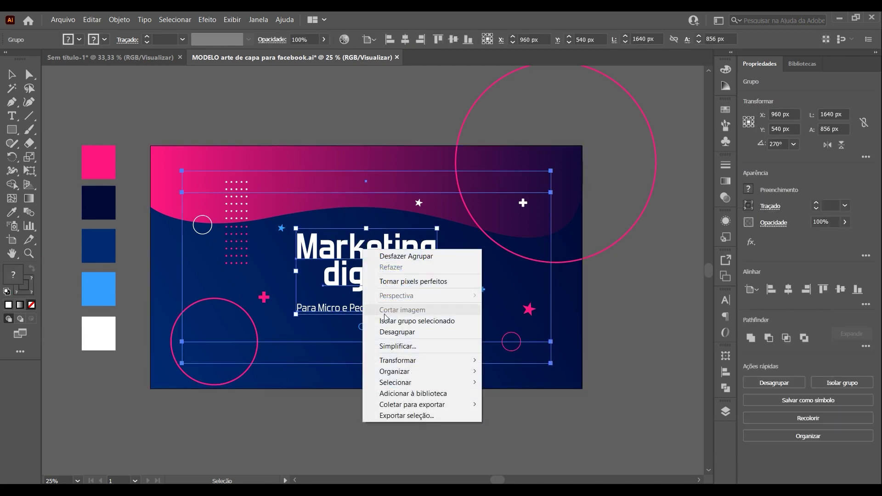
click(382, 332)
click(357, 285)
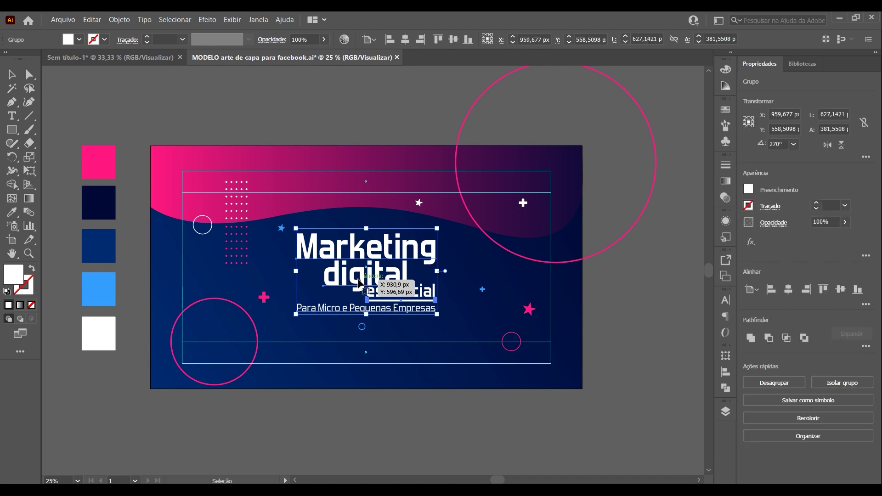
drag(357, 284, 357, 285)
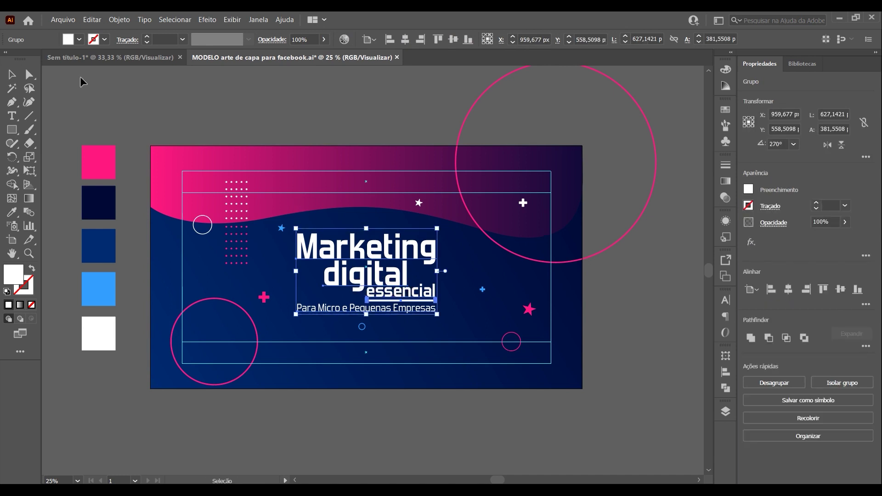
Paste the logo into Sem título-1 and position it above the artboard
click(92, 56)
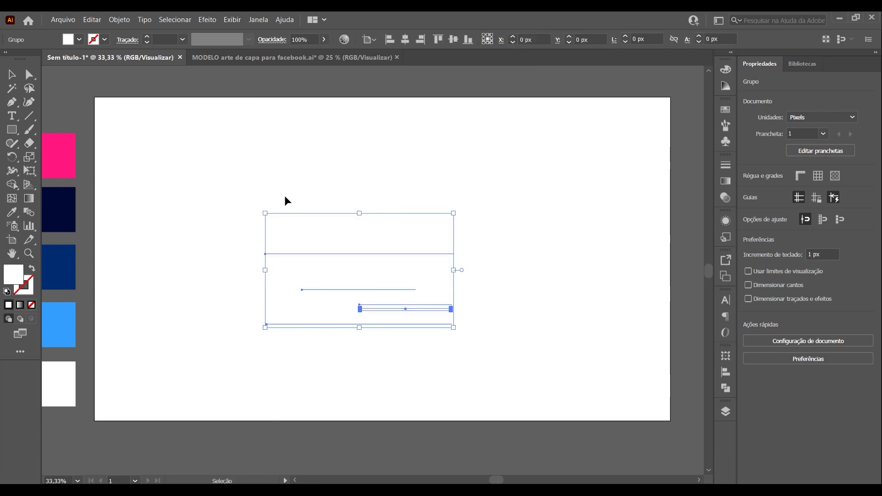
key(ctrl+v)
scroll(372, 276, up, 3)
mouse_move(383, 321)
mouse_down()
mouse_move(372, 309)
mouse_move(363, 109)
mouse_move(364, 123)
mouse_up()
scroll(363, 109, up, 4)
click(388, 307)
key(ctrl+minus)
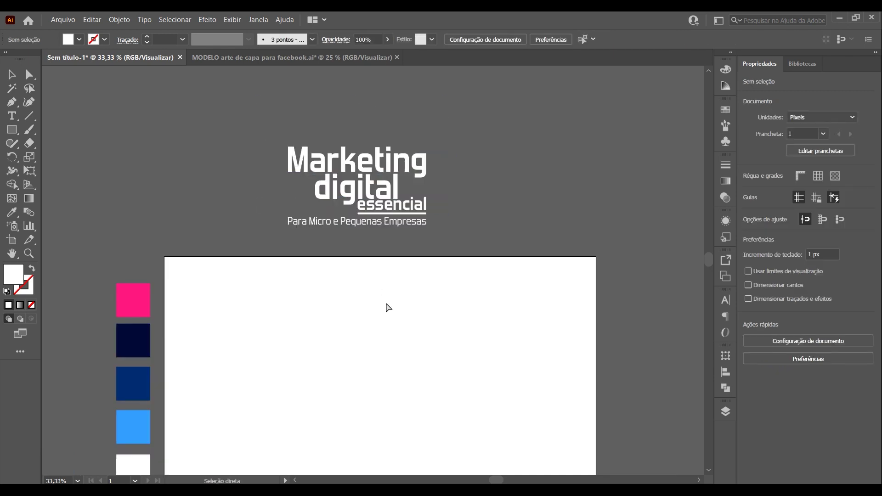
scroll(386, 302, down, 2)
scroll(415, 301, down, 2)
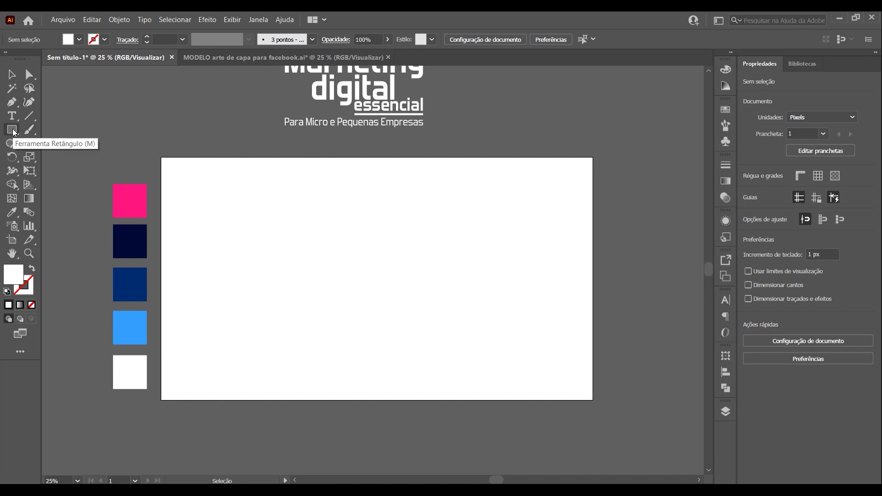
Draw an artboard-sized rectangle and eyedropper the dark navy swatch into its fill
click(13, 131)
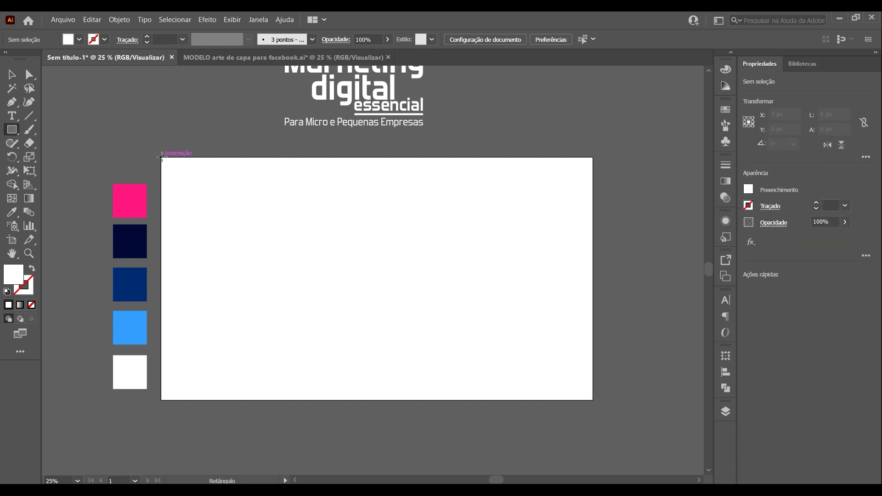
drag(161, 157, 592, 400)
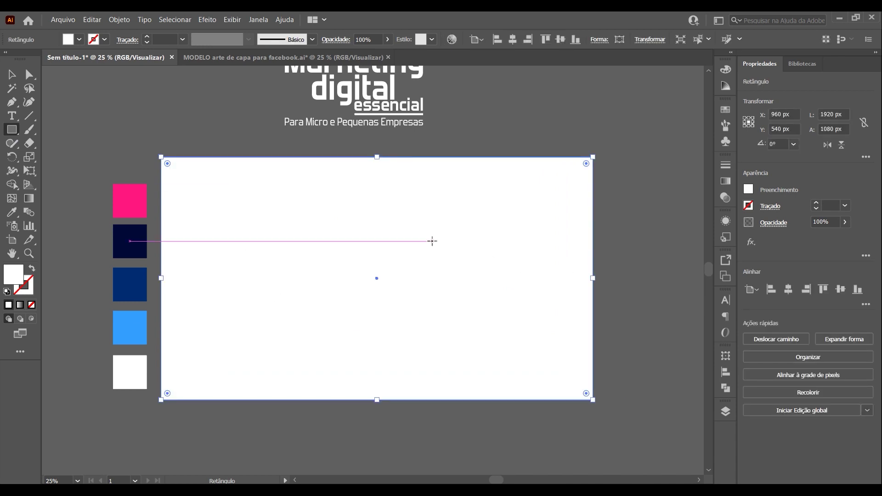
click(13, 211)
click(137, 239)
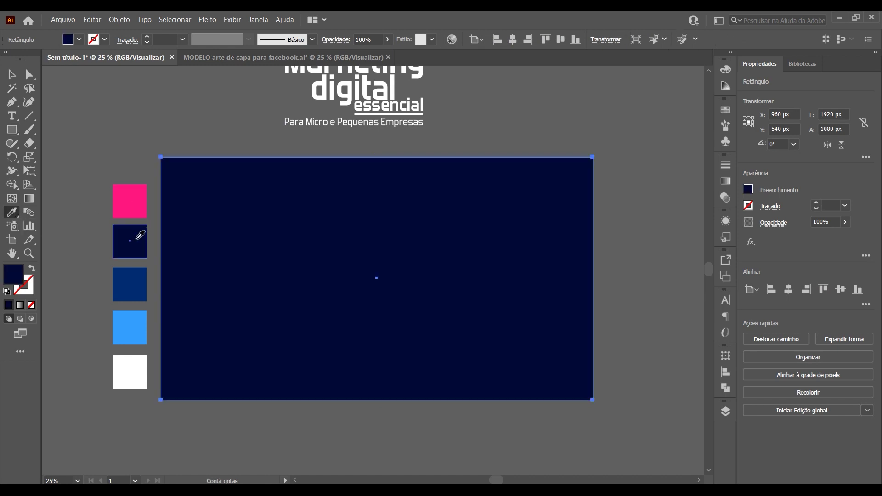
key(v)
click(157, 134)
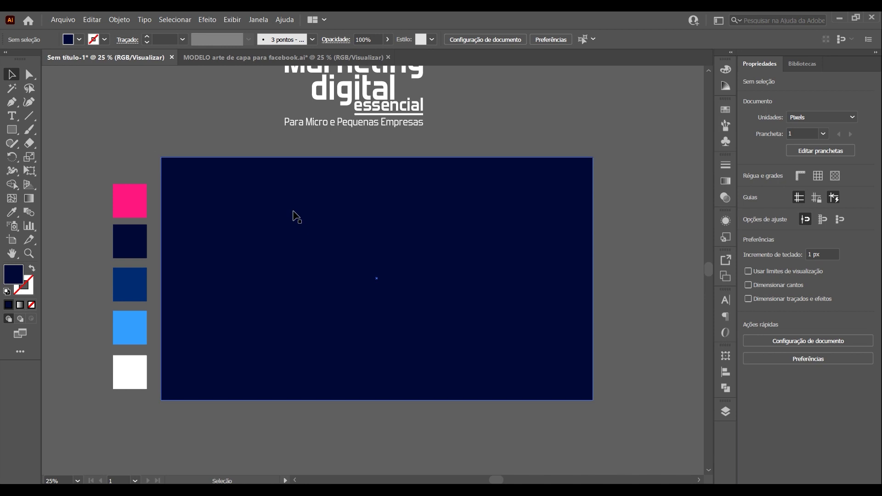
Create a 1640 × 856 px rectangle with the Rectangle dialog
key(m)
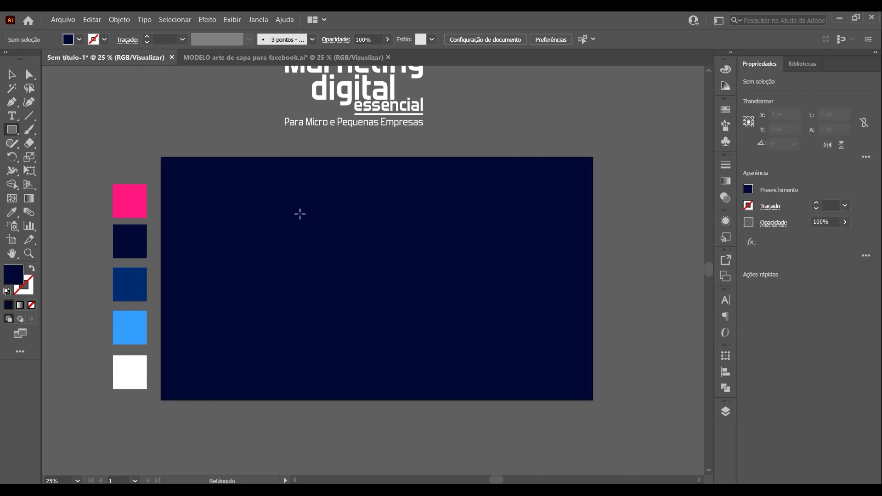
click(300, 214)
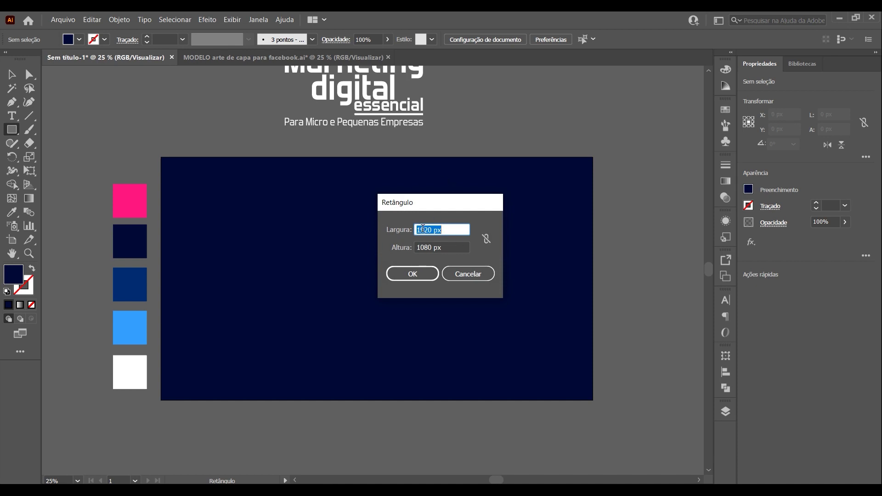
click(423, 229)
drag(448, 231, 361, 226)
text(1640)
key(Tab)
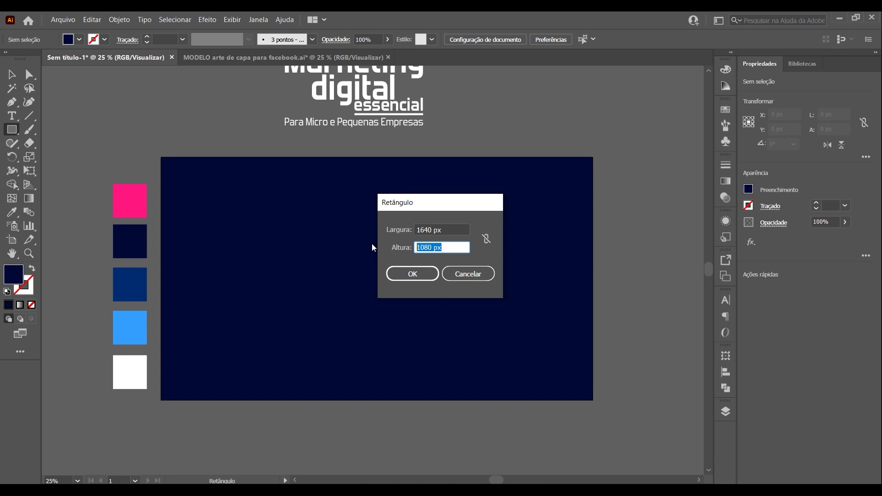
text(856)
click(412, 274)
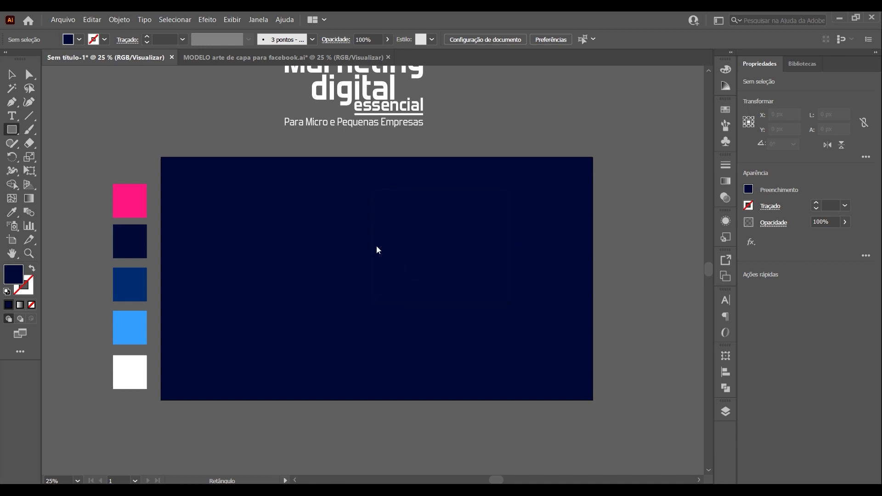
Align the rectangle to the horizontal and vertical centre of the artboard
click(11, 74)
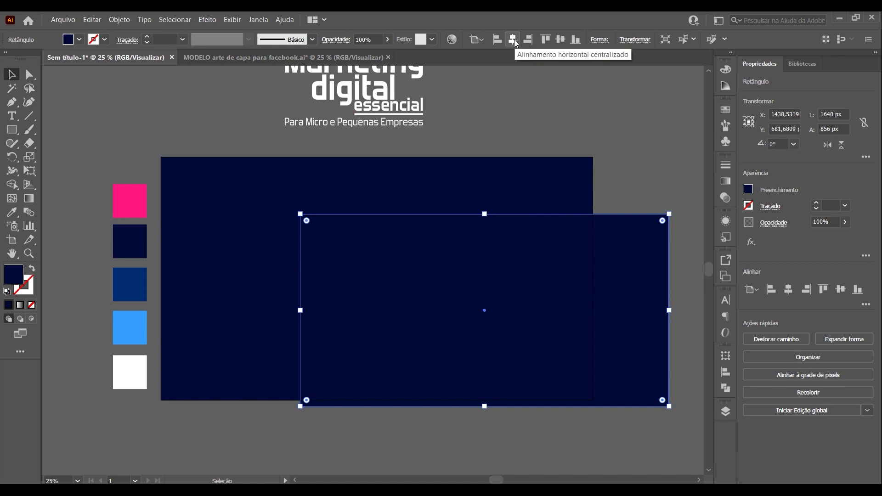
click(513, 40)
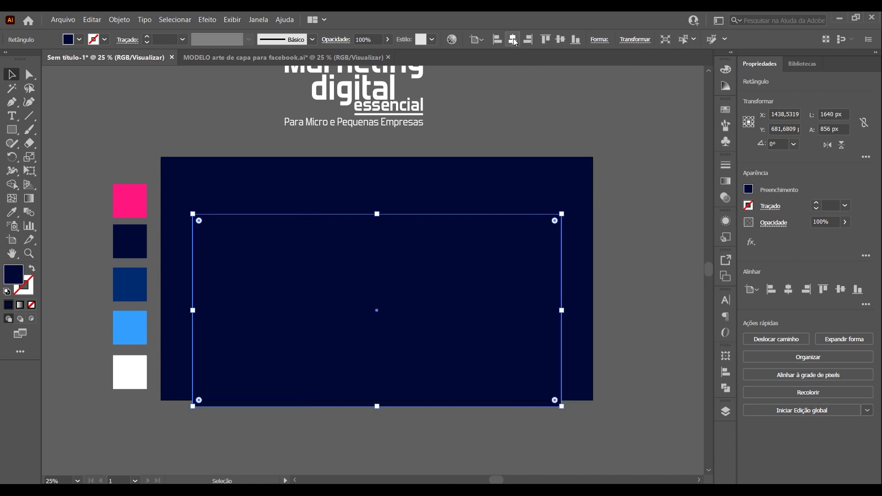
click(559, 39)
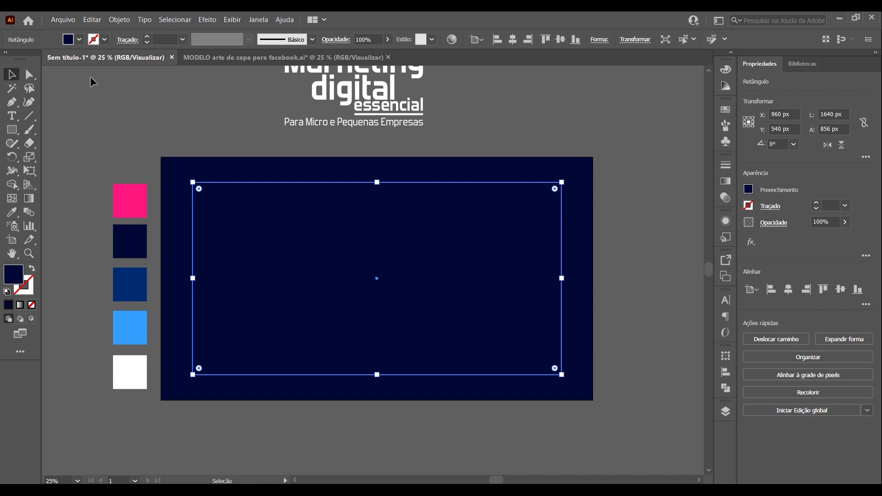
Set the centred rectangle's fill to None and its stroke to white
click(80, 41)
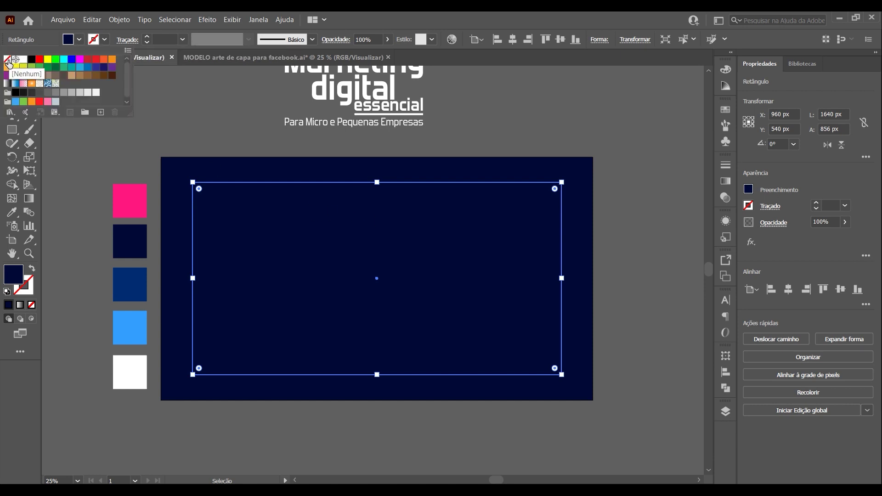
click(7, 59)
click(105, 40)
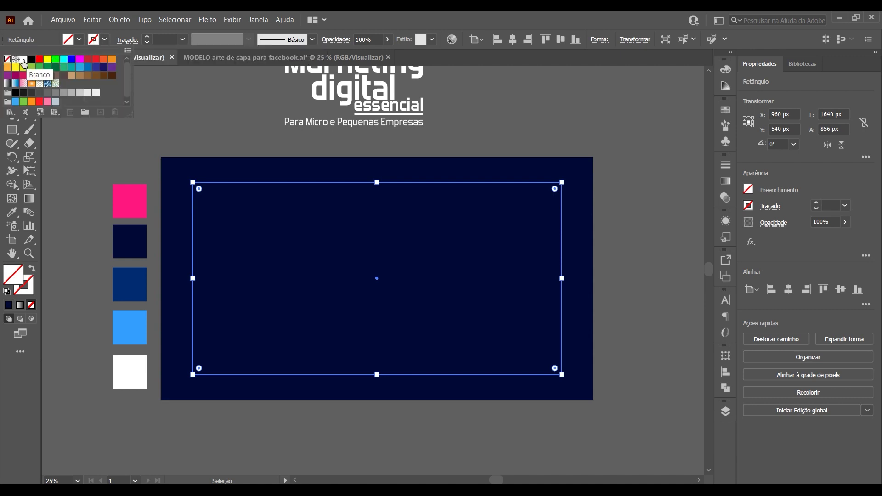
click(24, 60)
click(223, 123)
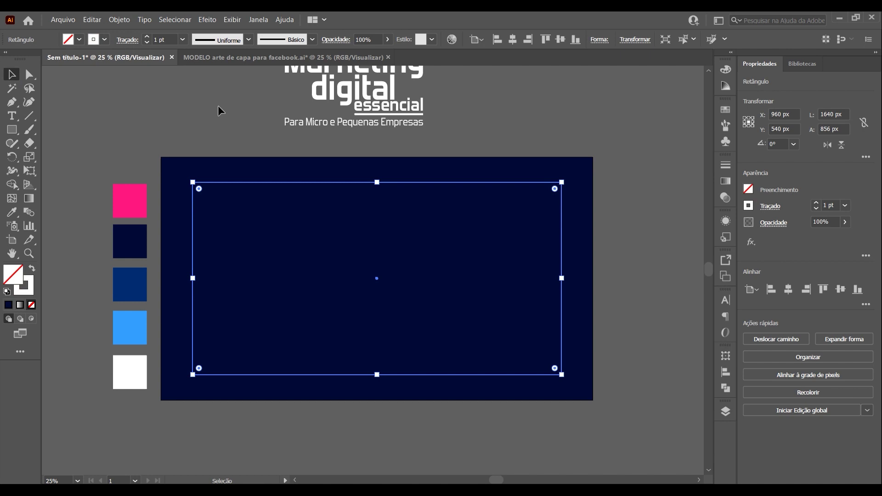
click(218, 105)
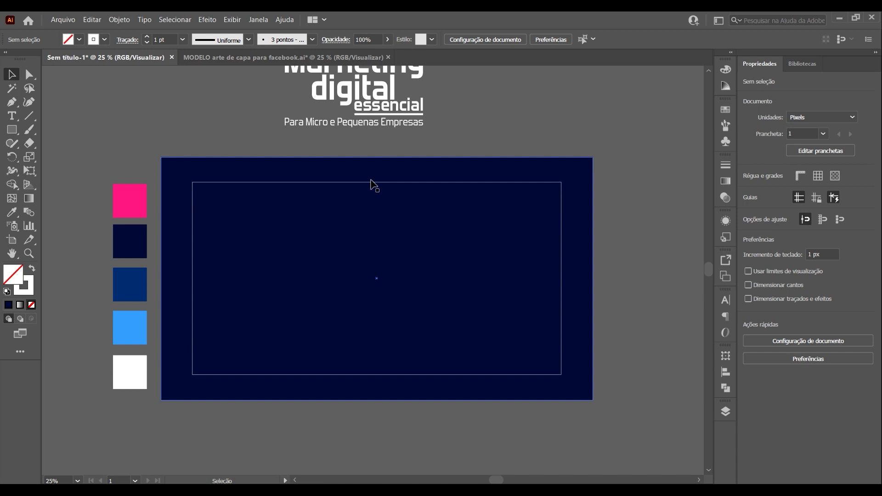
Create a 1640 × 96 px rectangle with the Rectangle dialog
key(m)
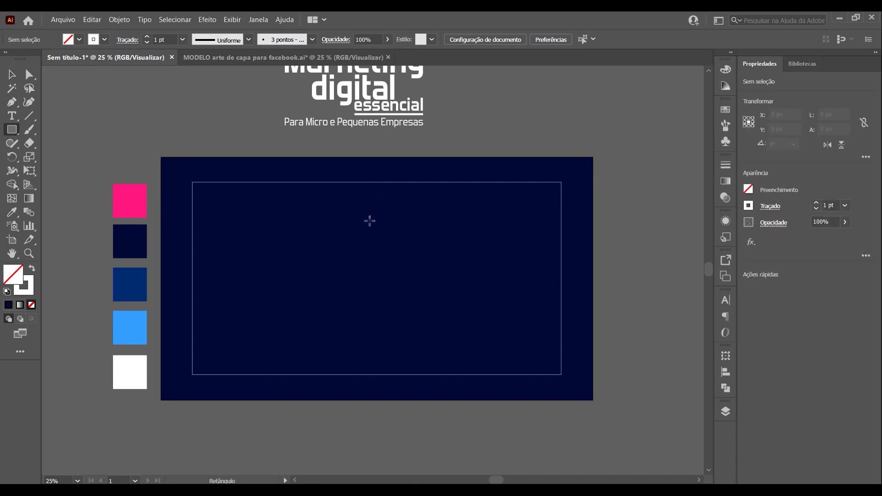
click(370, 220)
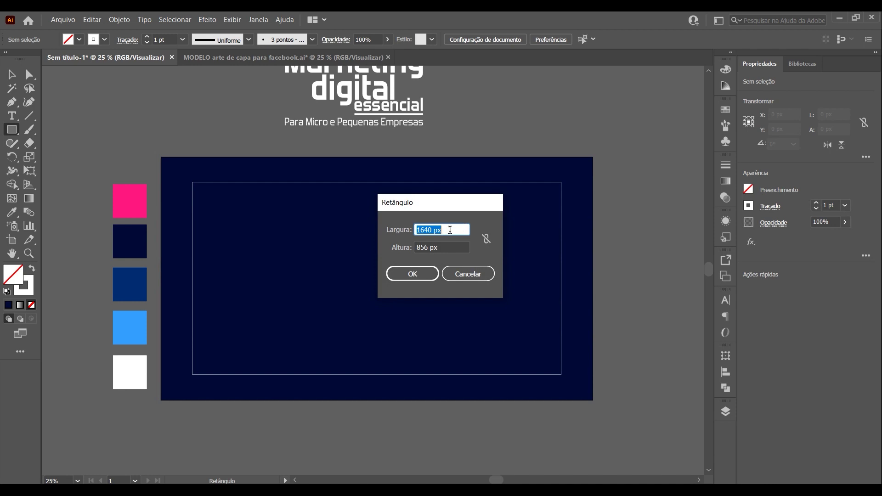
click(449, 248)
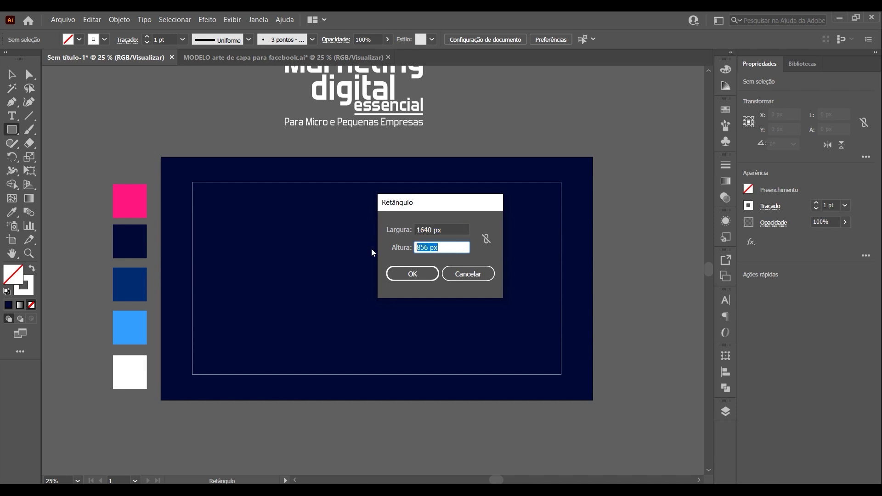
text(96)
click(410, 274)
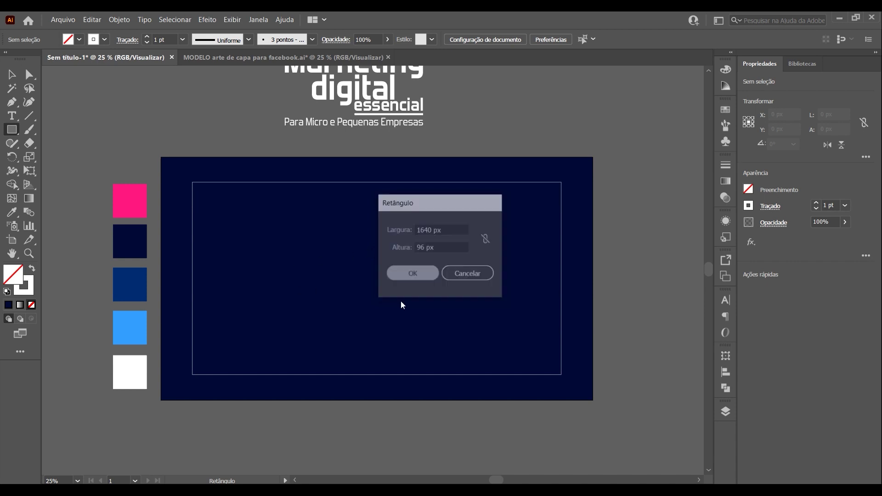
Move the 96 px strip to the frame's top and drag a copy to its bottom edge
click(11, 74)
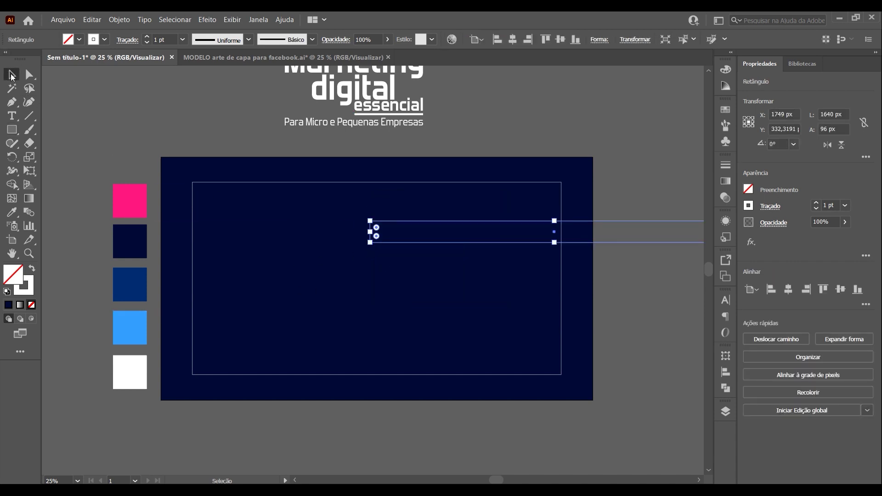
drag(449, 224, 271, 187)
click(528, 122)
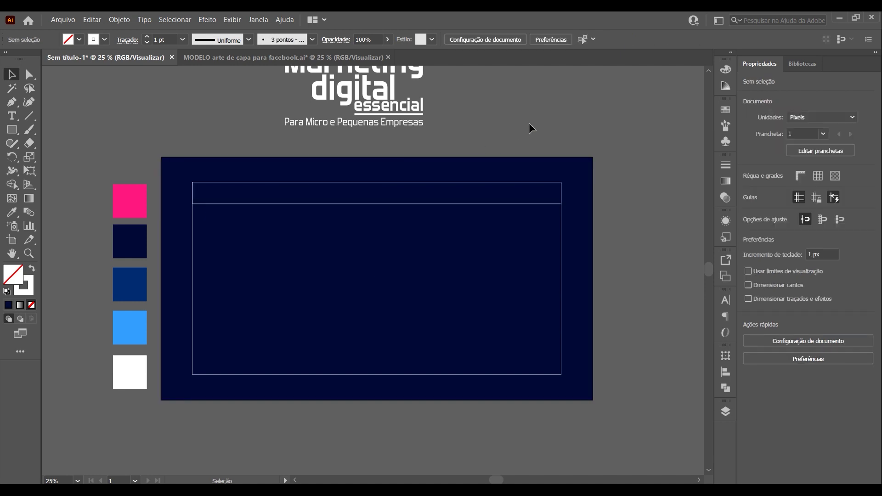
click(471, 208)
drag(471, 208, 461, 377)
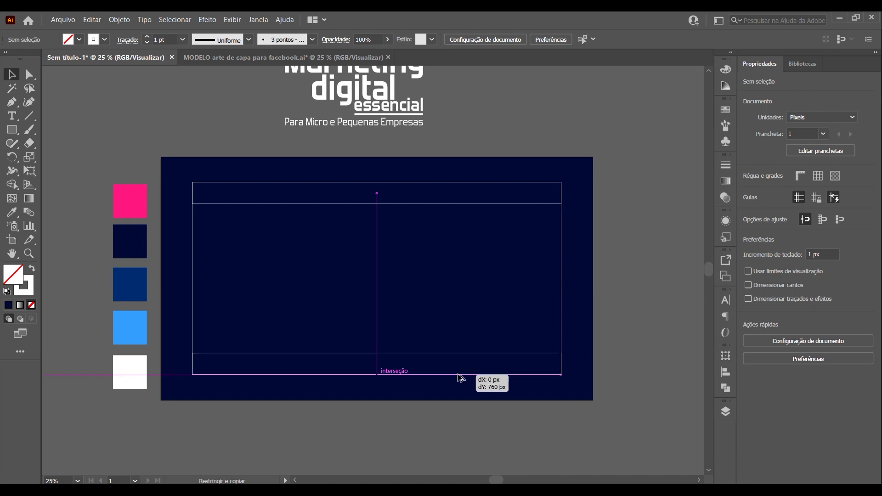
drag(460, 378, 461, 377)
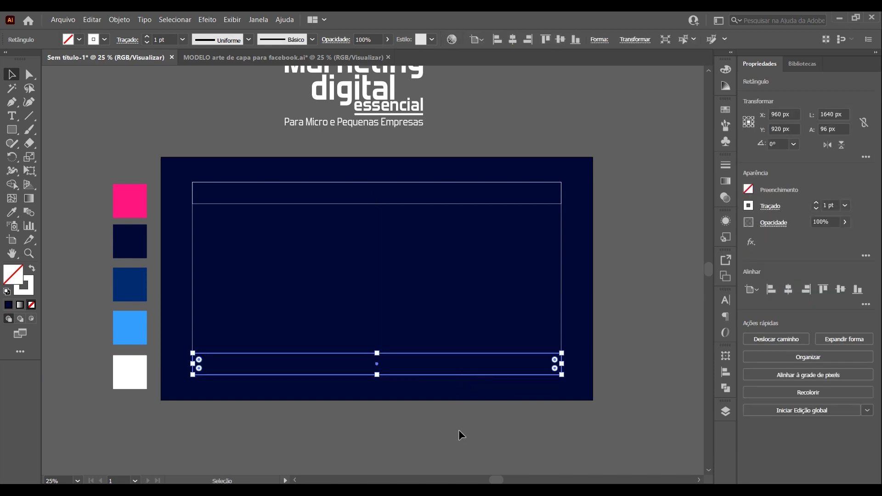
click(480, 439)
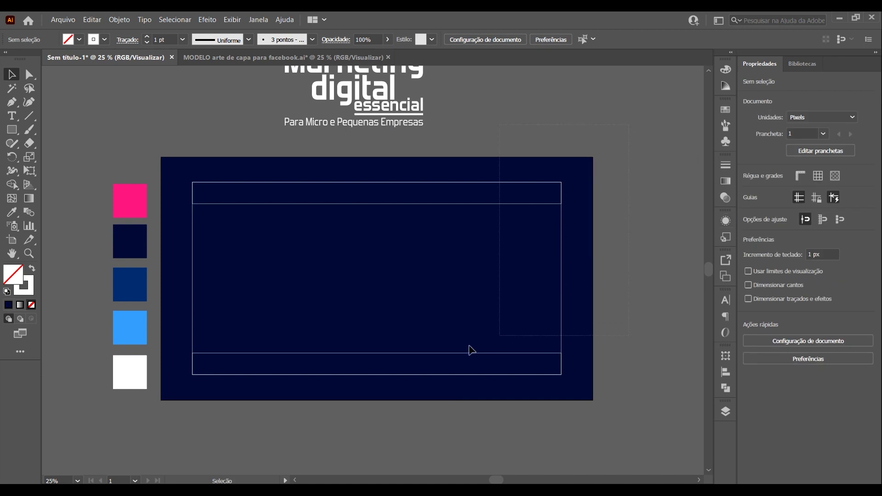
drag(503, 138, 448, 409)
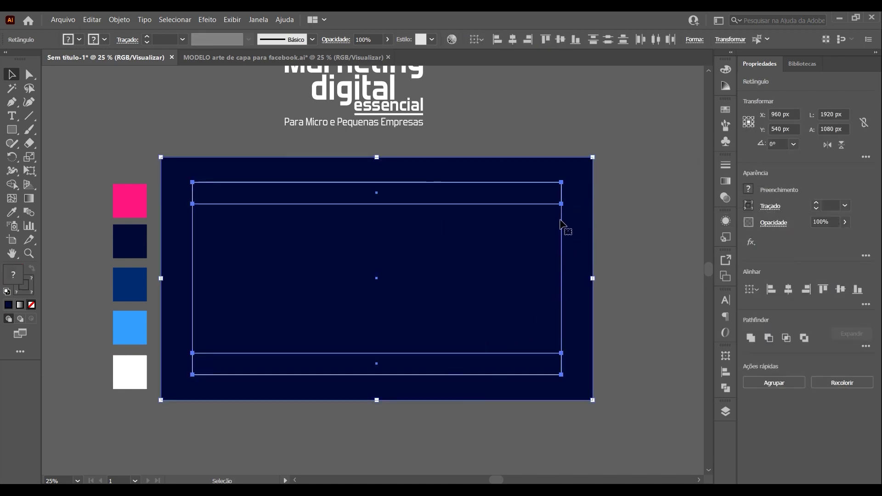
Drop the navy background from the selection and make the frame and strips guides
shift+click(583, 193)
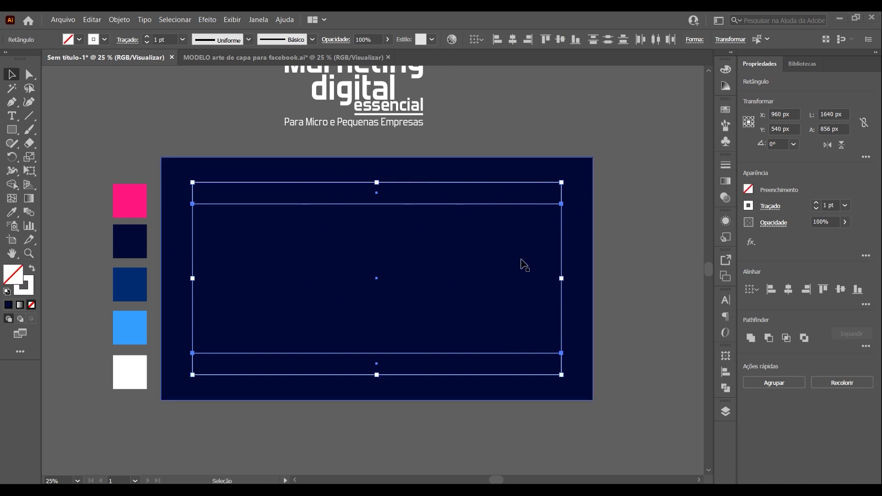
right_click(517, 207)
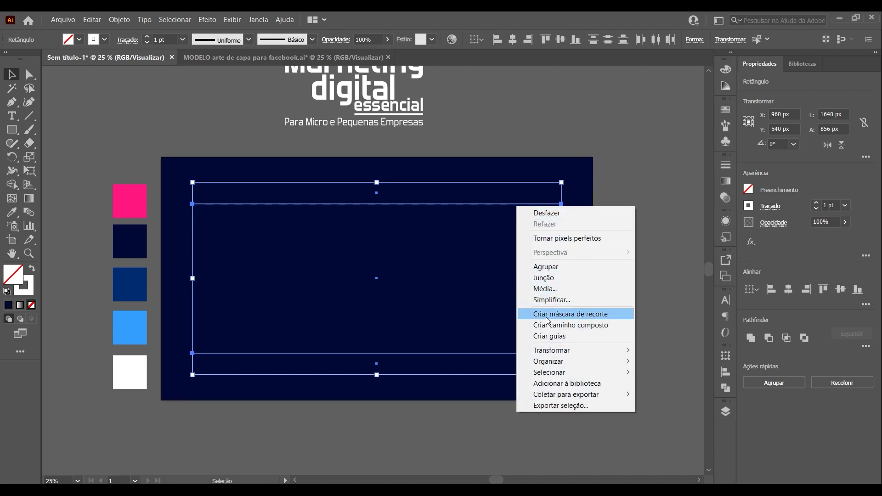
click(586, 335)
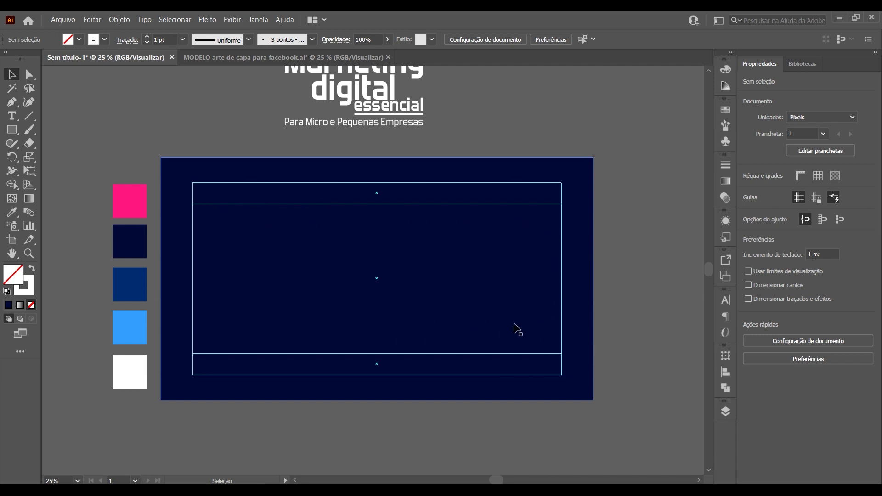
Inspect Camada 1's contents by toggling each guide rectangle's visibility
click(726, 412)
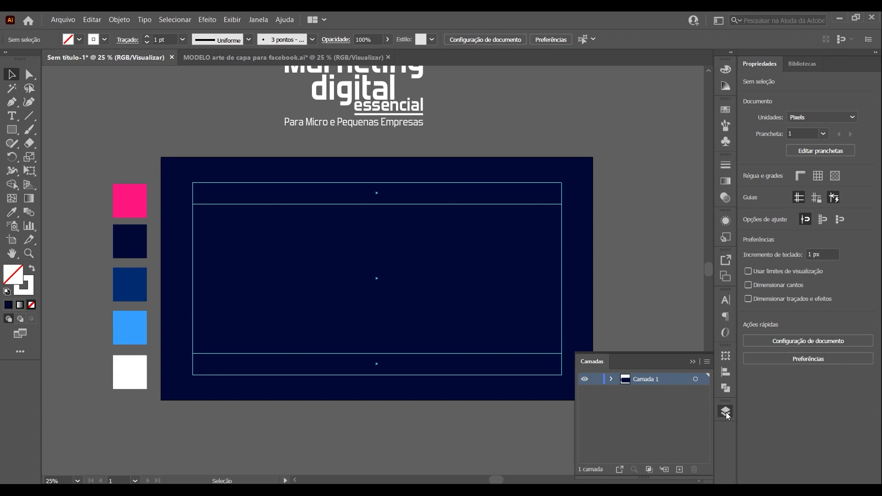
click(611, 379)
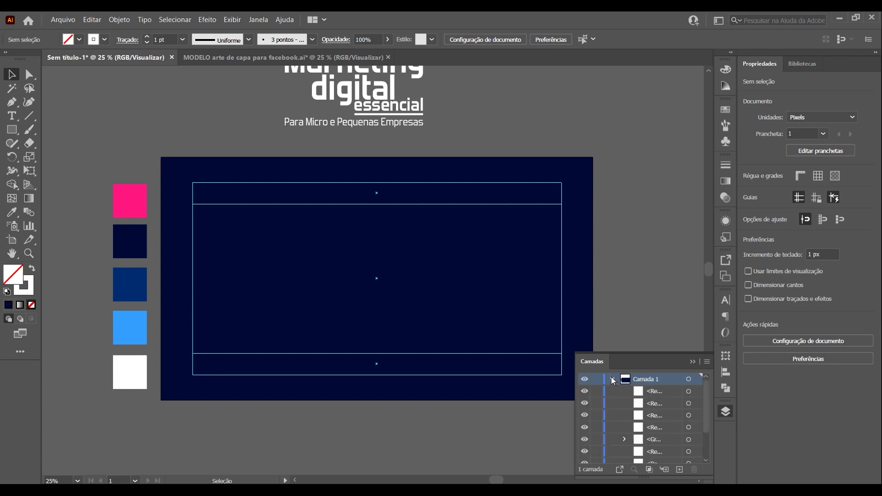
scroll(640, 412, down, 3)
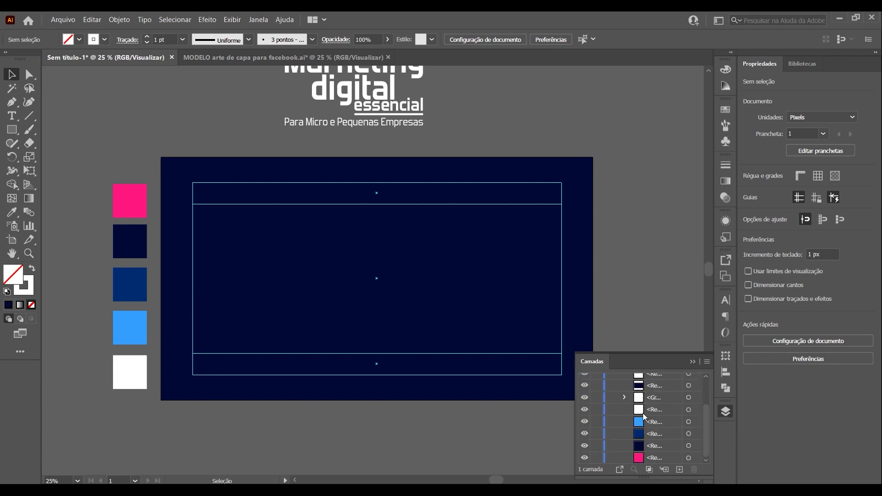
scroll(634, 409, up, 3)
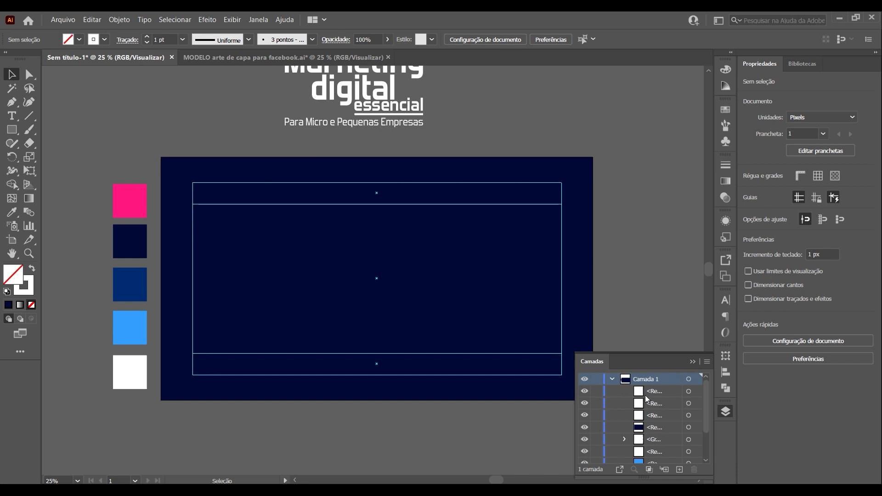
click(584, 391)
click(585, 391)
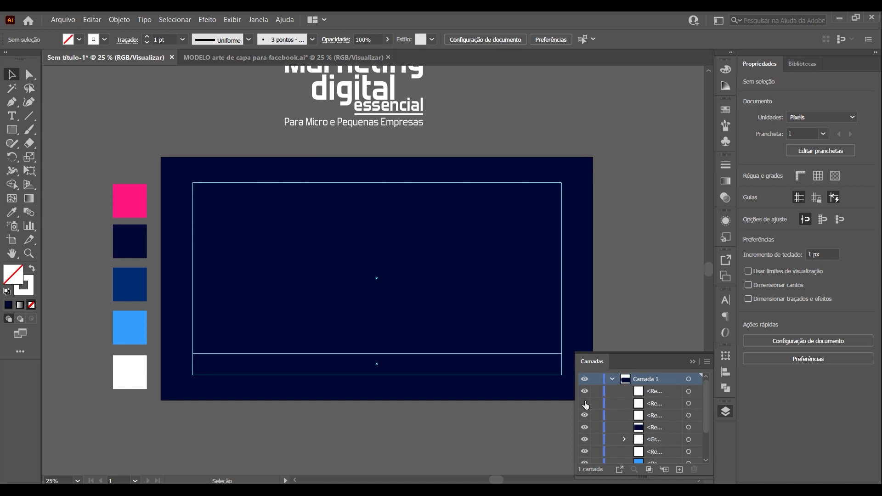
click(585, 403)
click(584, 416)
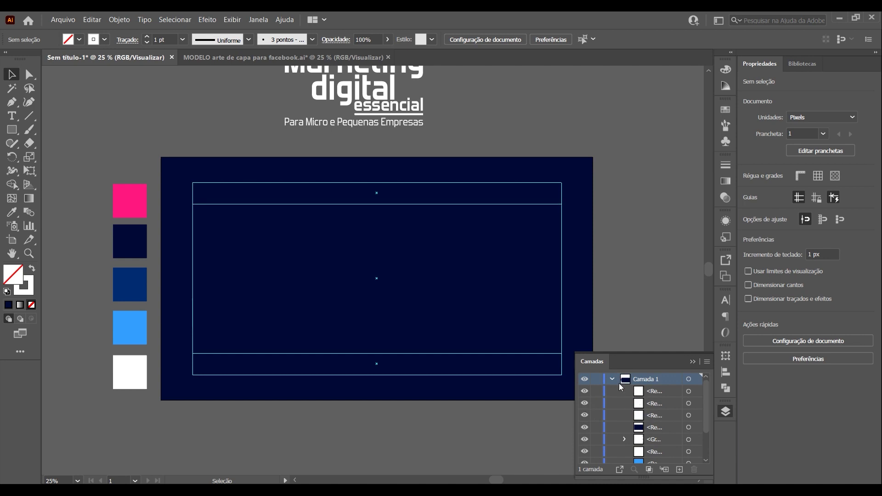
click(612, 380)
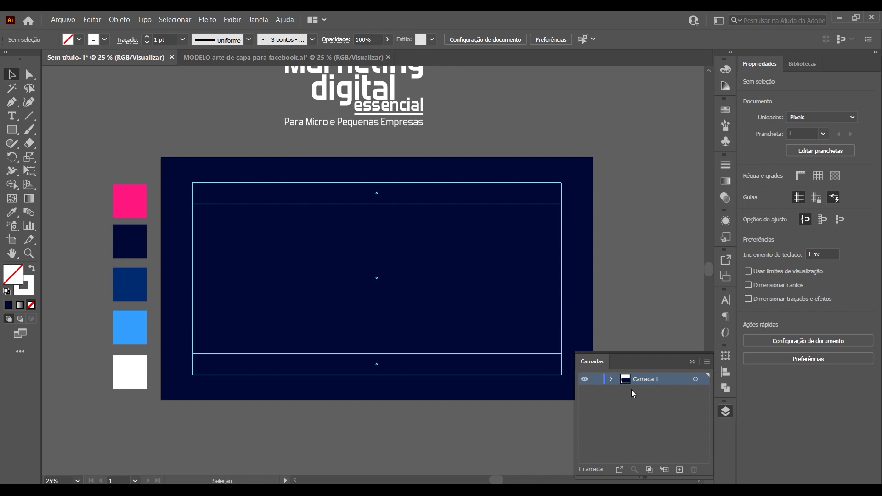
Add a new layer, Camada 2, and drag the three guide rectangles into it
click(679, 470)
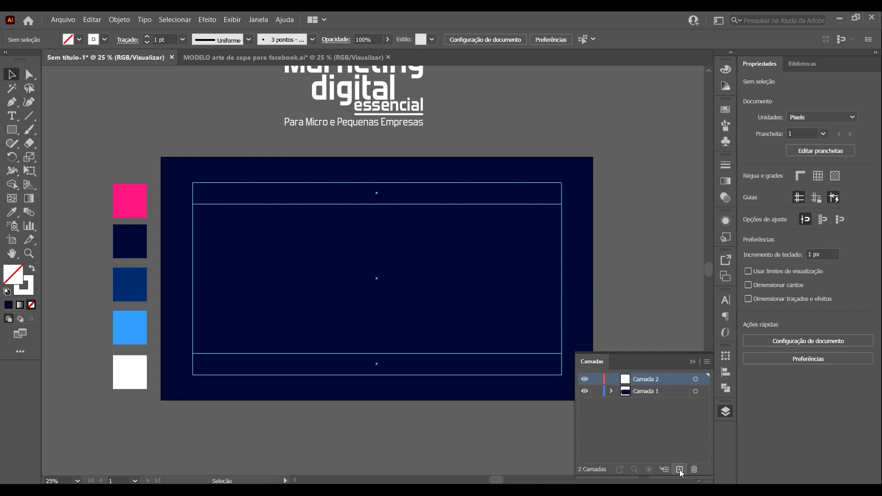
click(611, 391)
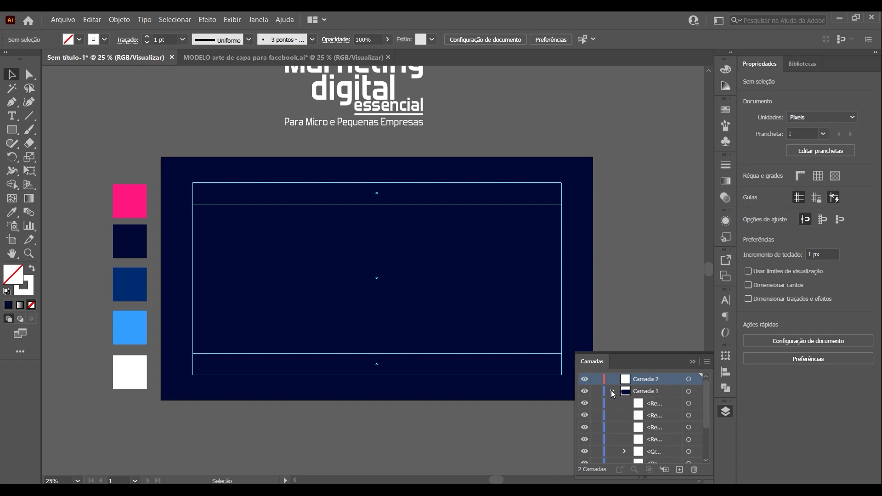
click(638, 406)
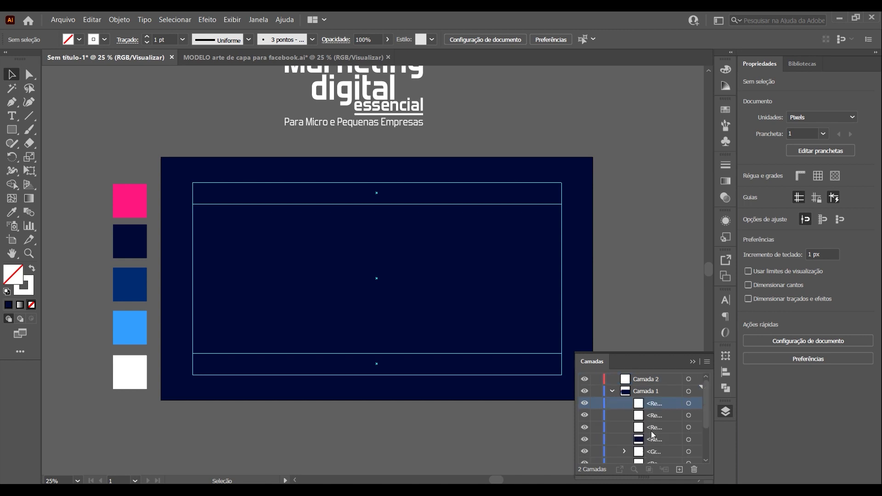
shift+click(656, 430)
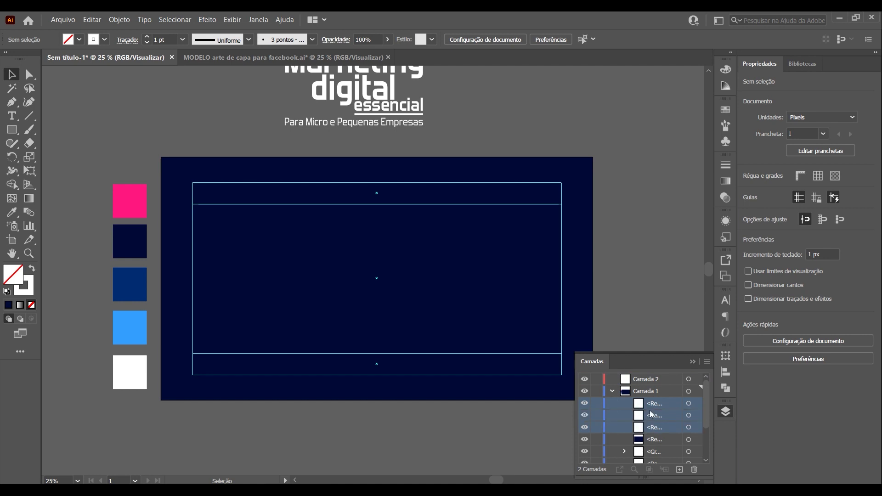
drag(653, 405, 653, 380)
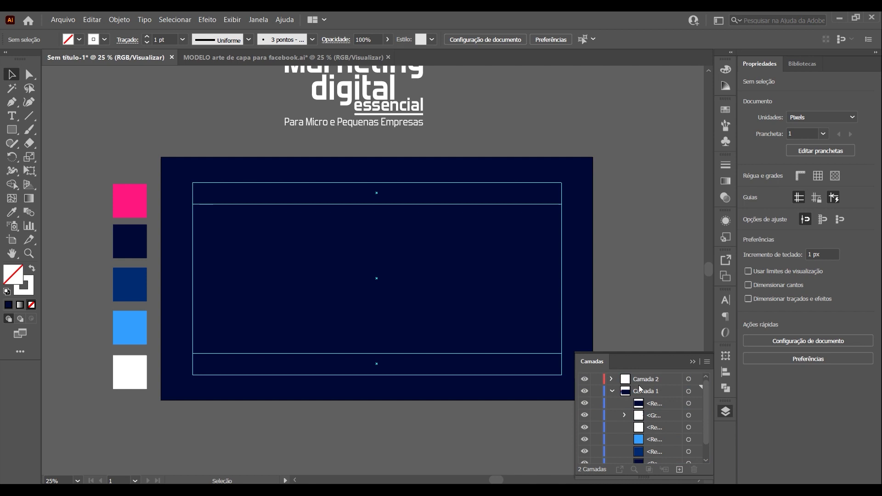
click(613, 393)
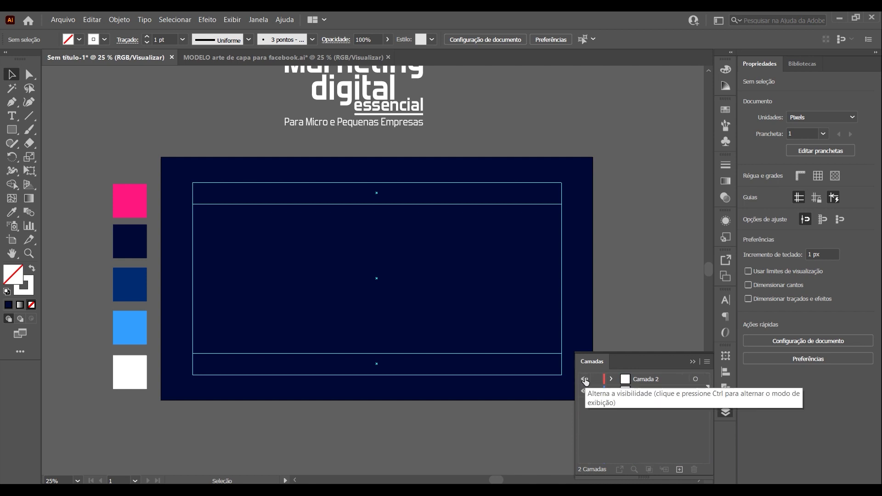
click(584, 379)
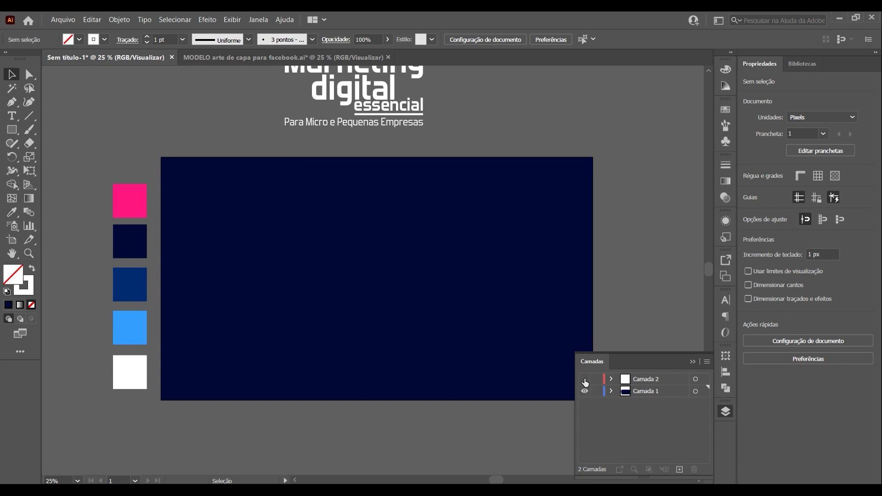
click(584, 379)
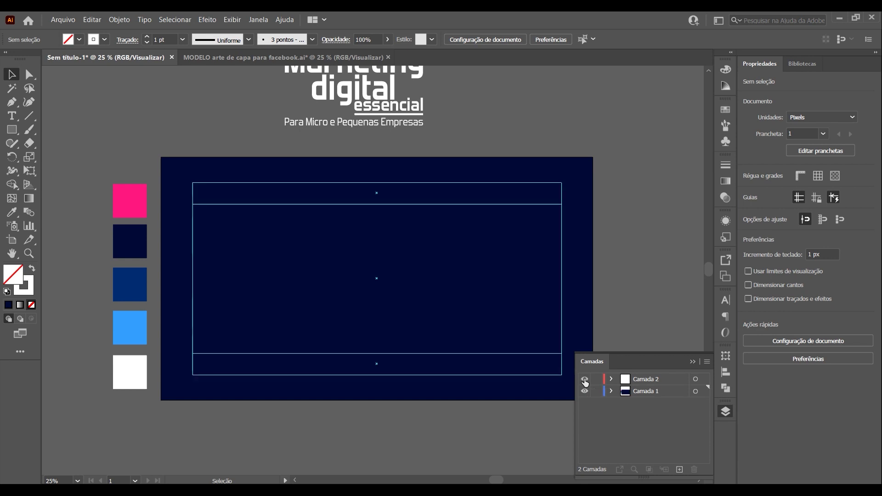
Rename Camada 2 to Guias and Camada 1 to Layout, then lock Guias
double_click(645, 380)
text(Guias)
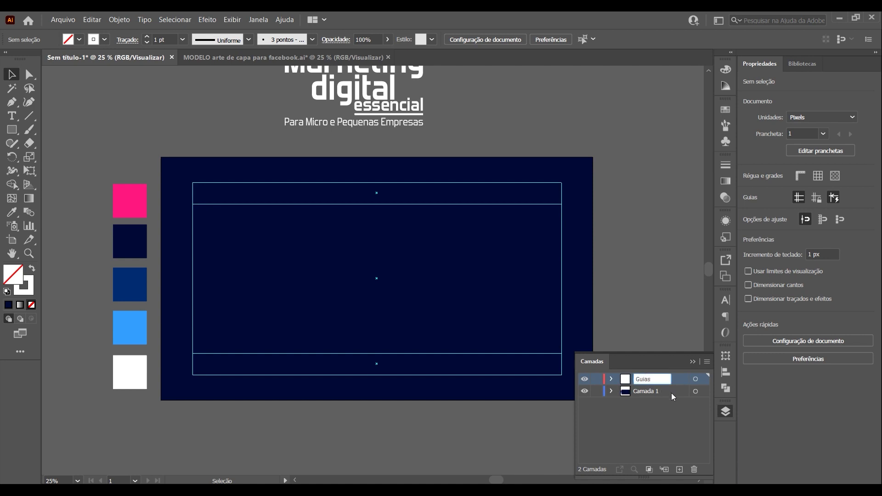
click(647, 393)
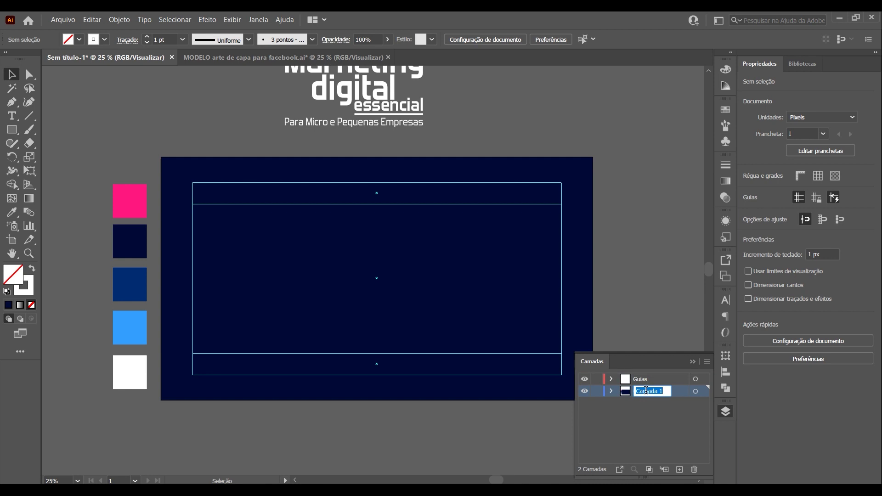
text(Layout)
click(646, 424)
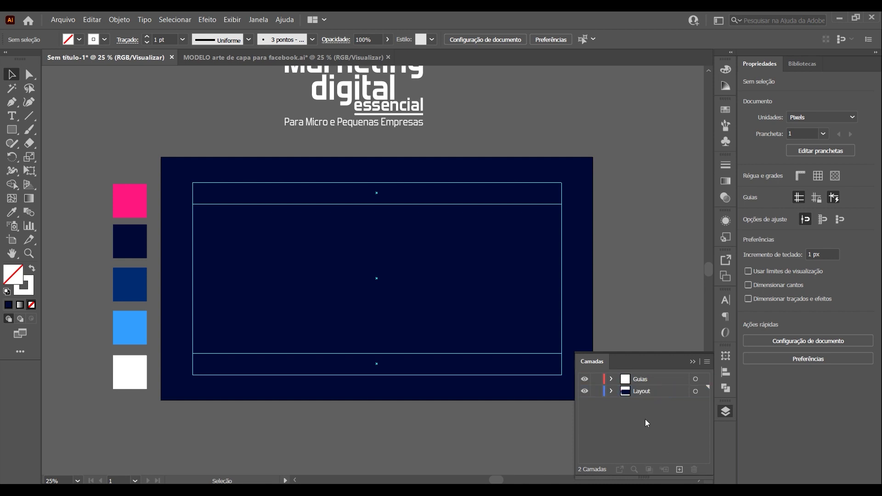
click(596, 379)
click(567, 224)
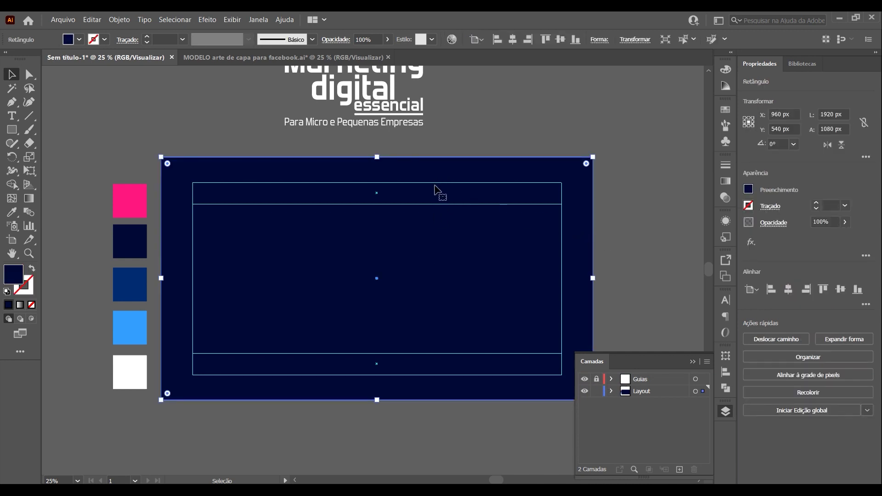
Fill the full-artboard background rectangle with a default linear white-to-black gradient
click(692, 362)
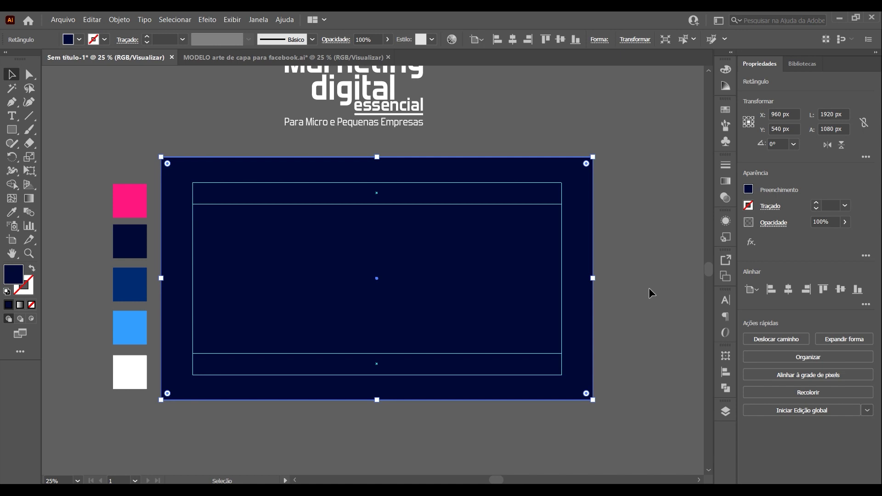
click(648, 287)
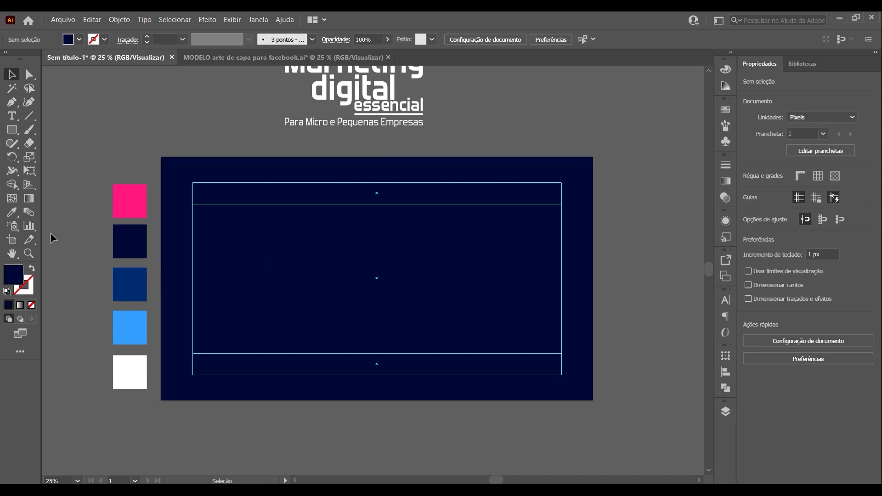
click(30, 201)
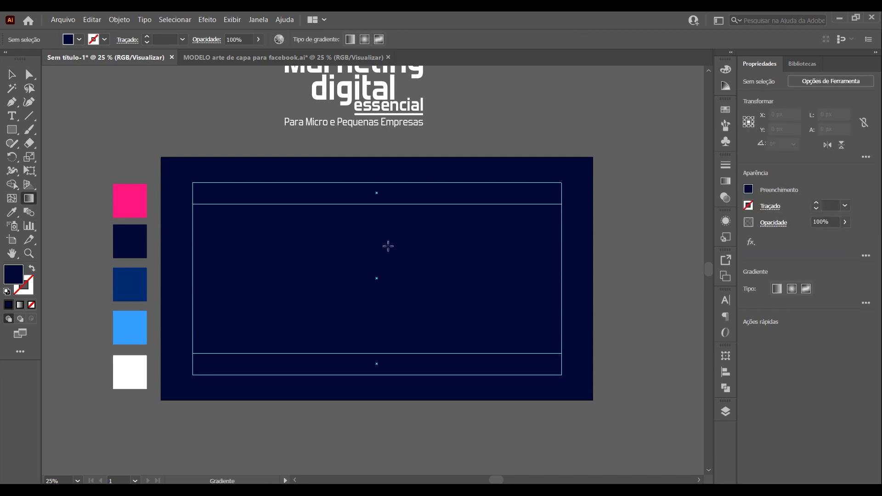
click(401, 167)
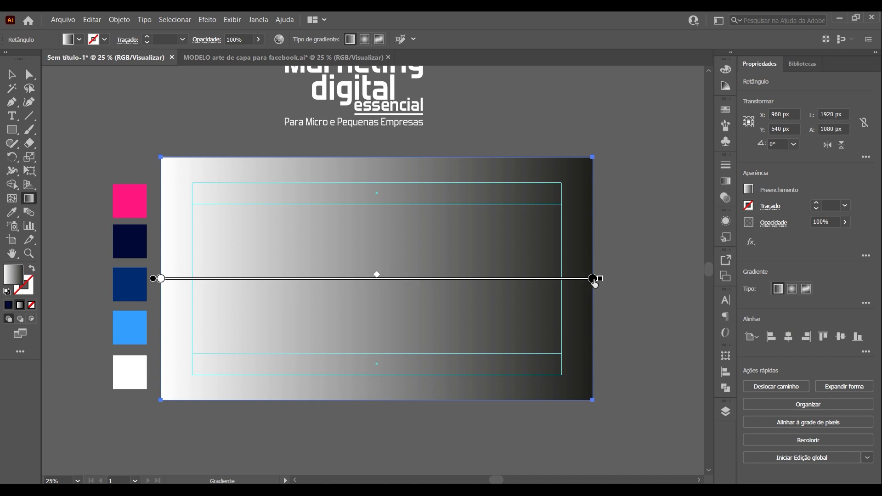
Set the gradient stops to medium blue on the left and dark navy on the right
double_click(592, 278)
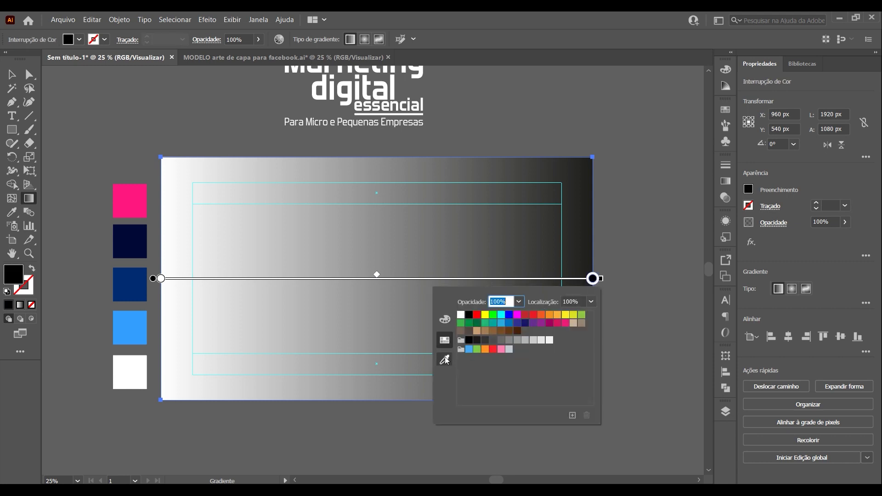
click(444, 361)
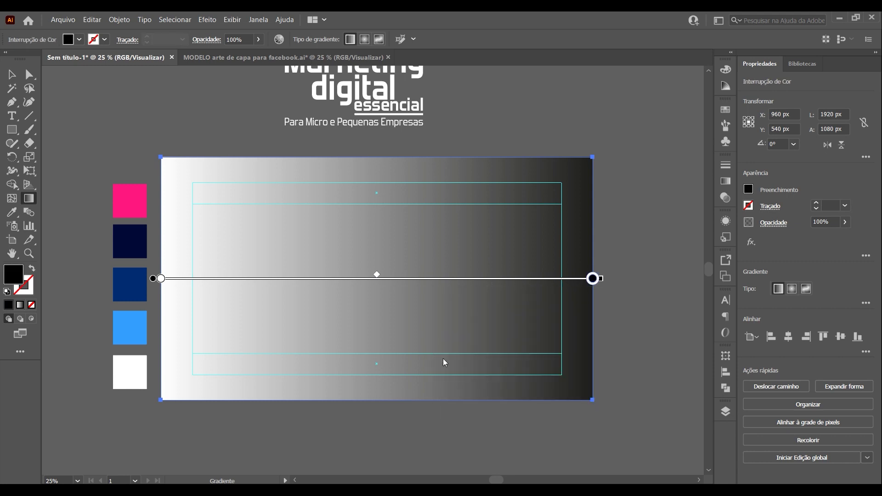
click(134, 235)
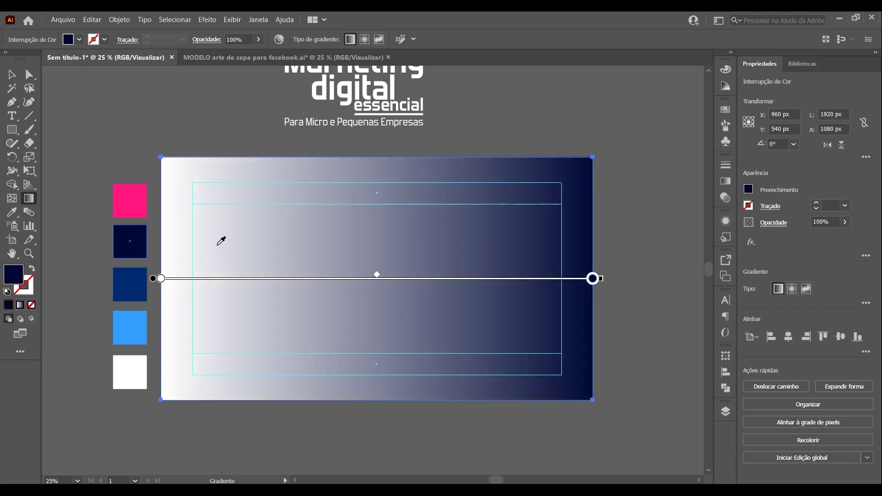
double_click(160, 279)
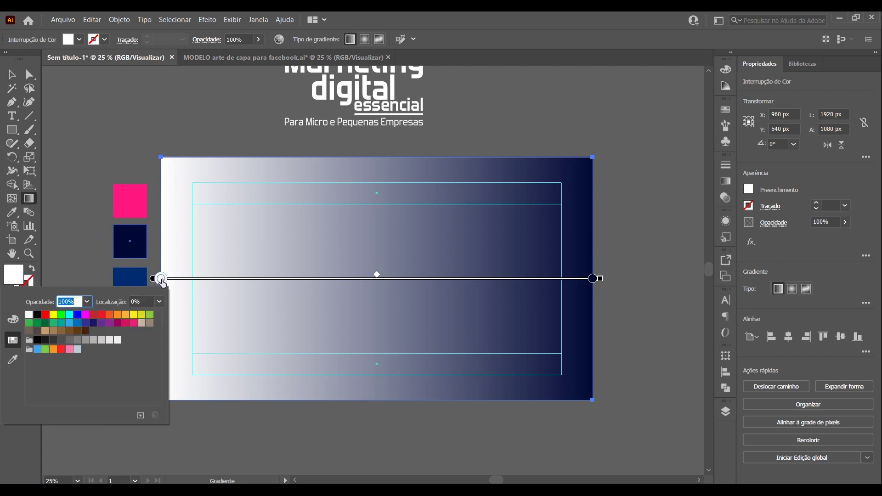
click(13, 361)
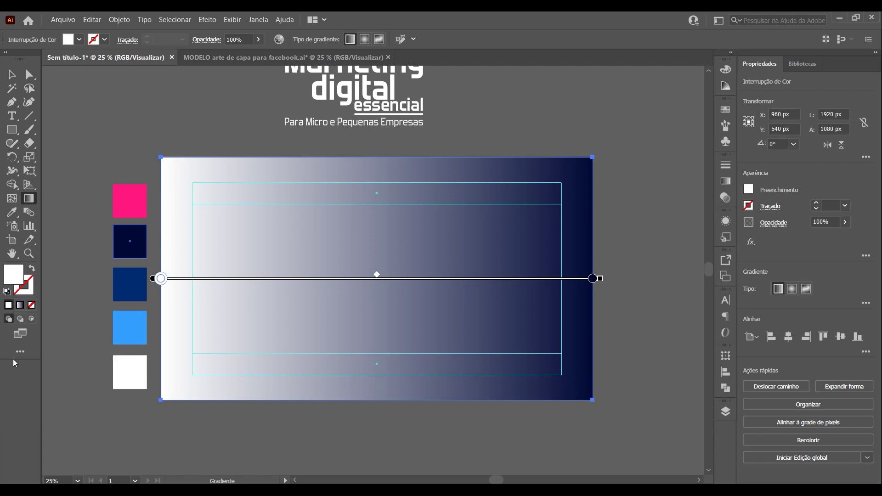
click(131, 280)
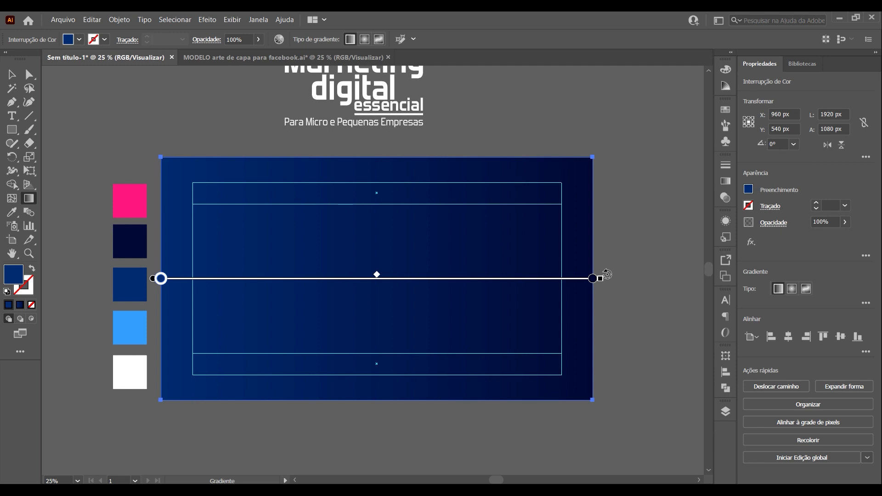
Angle the gradient diagonally from the bottom-left corner to past the top-right corner
drag(607, 274, 577, 166)
drag(609, 219, 594, 164)
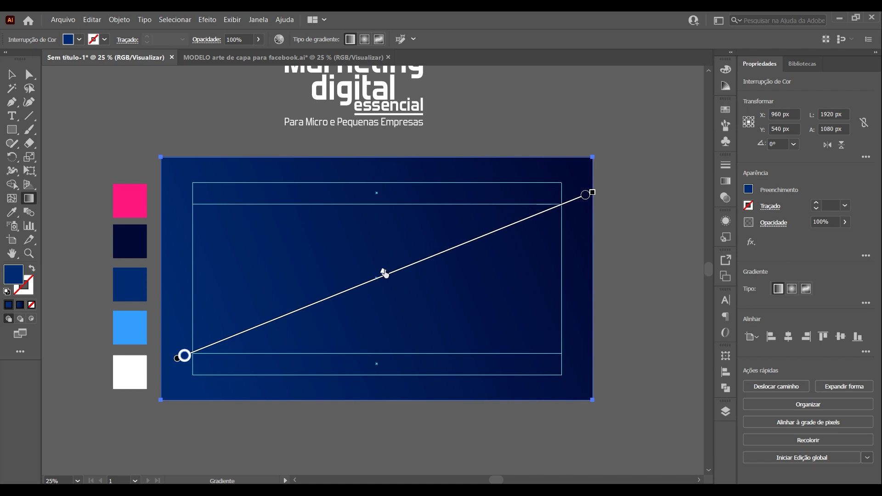
mouse_move(383, 271)
mouse_down()
mouse_move(408, 261)
mouse_move(363, 287)
mouse_move(380, 275)
mouse_up()
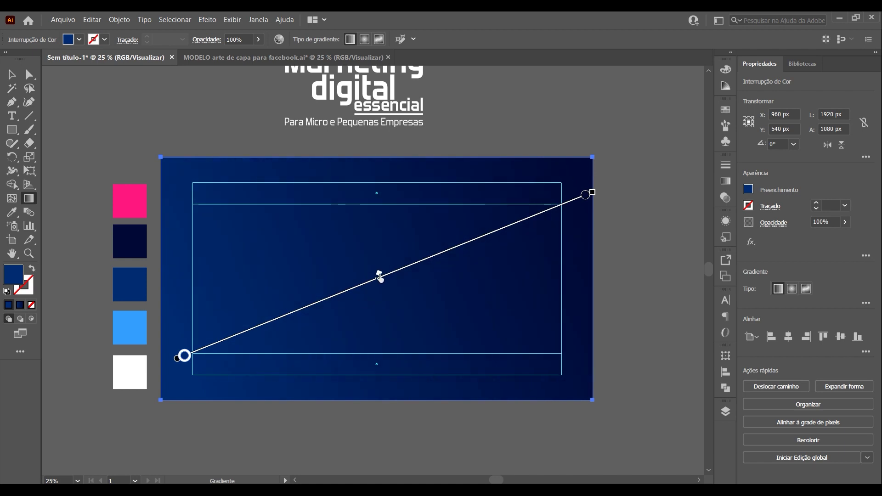
drag(178, 363, 141, 378)
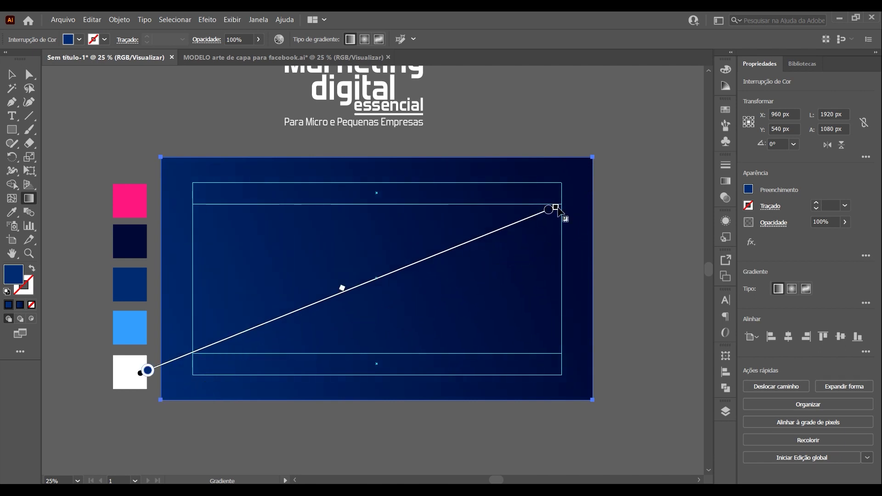
mouse_move(551, 207)
mouse_down()
mouse_move(637, 173)
mouse_move(643, 132)
mouse_up()
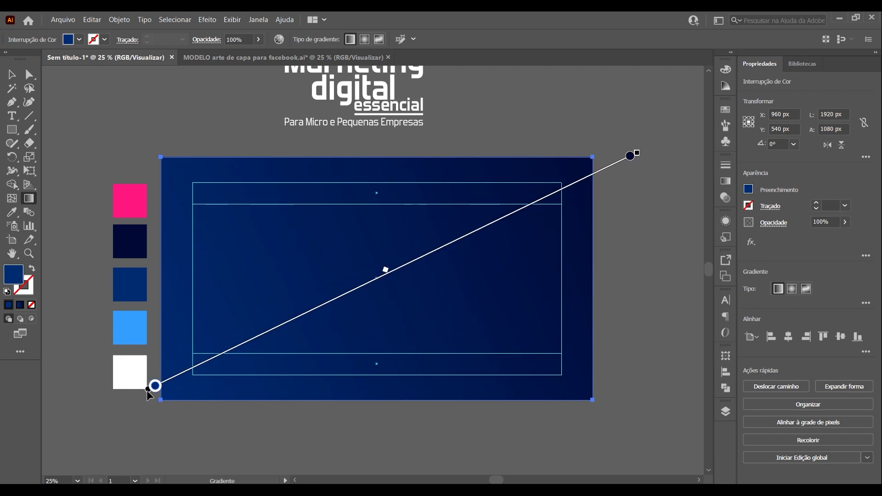
drag(148, 390, 146, 392)
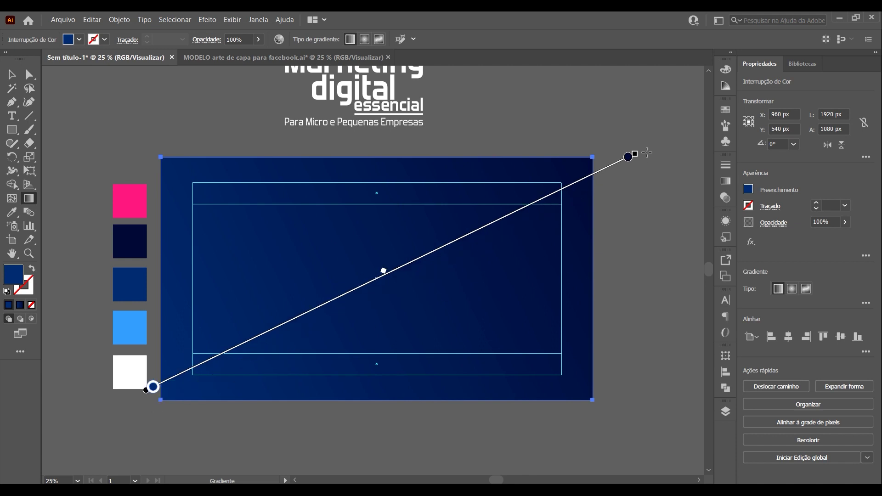
drag(641, 152, 636, 132)
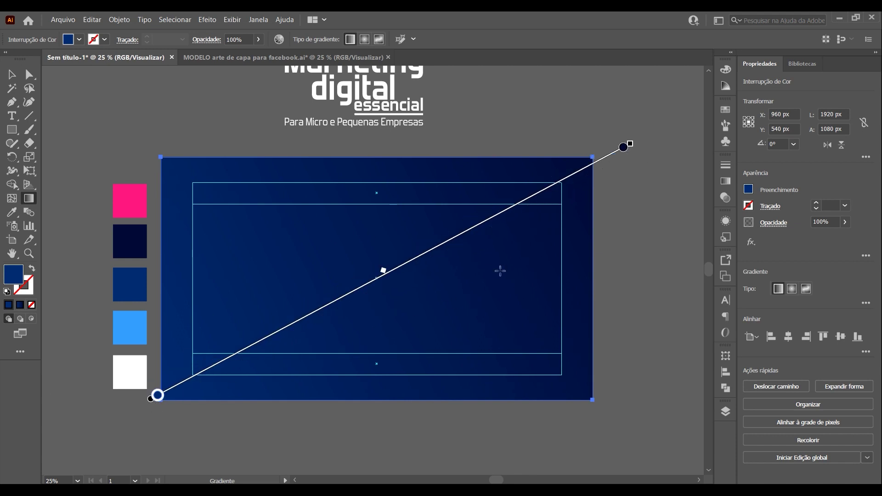
key(v)
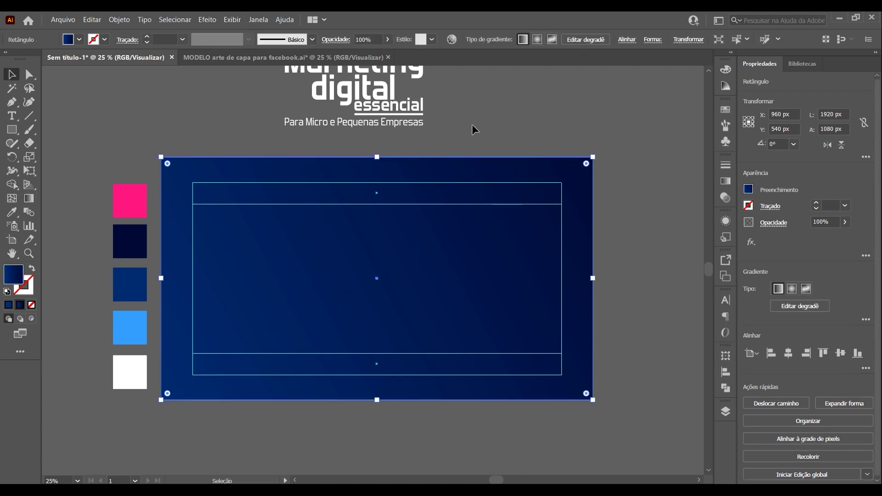
Move the 'Marketing digital essencial' logo onto the cover, bring it front, and centre it both ways
mouse_move(355, 113)
mouse_down()
mouse_move(342, 145)
mouse_move(423, 131)
mouse_up()
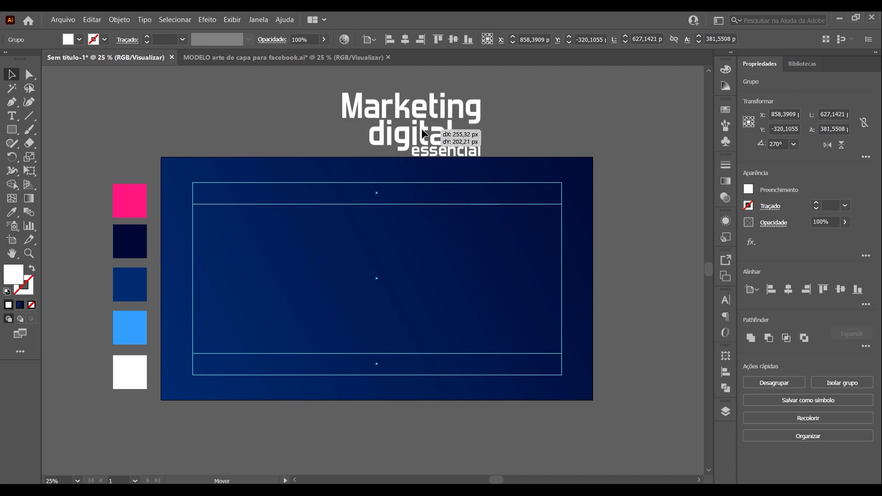
right_click(423, 131)
mouse_move(454, 253)
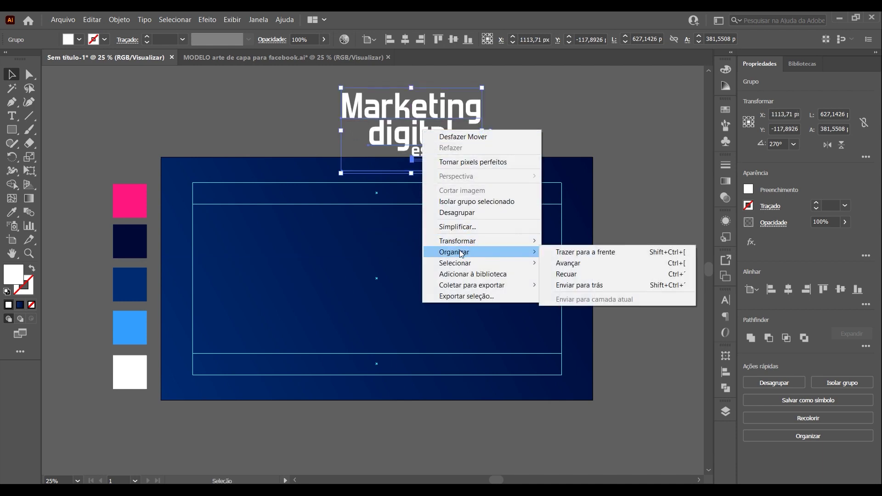
click(589, 252)
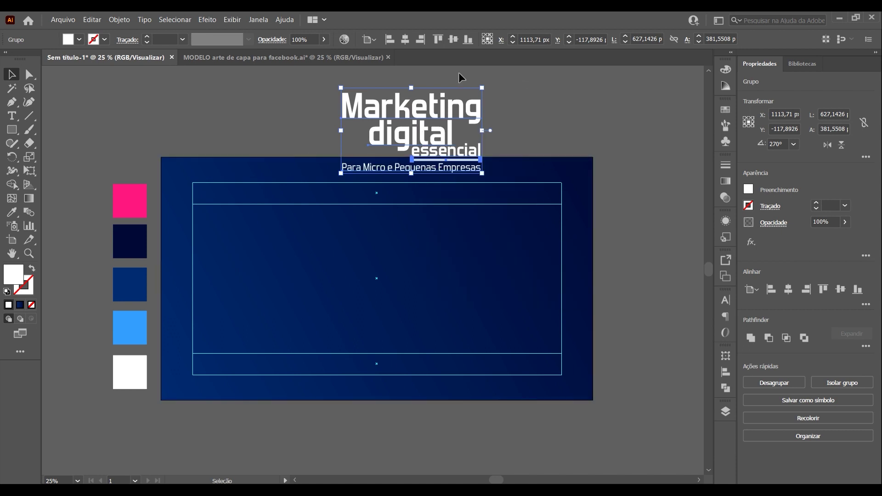
click(406, 42)
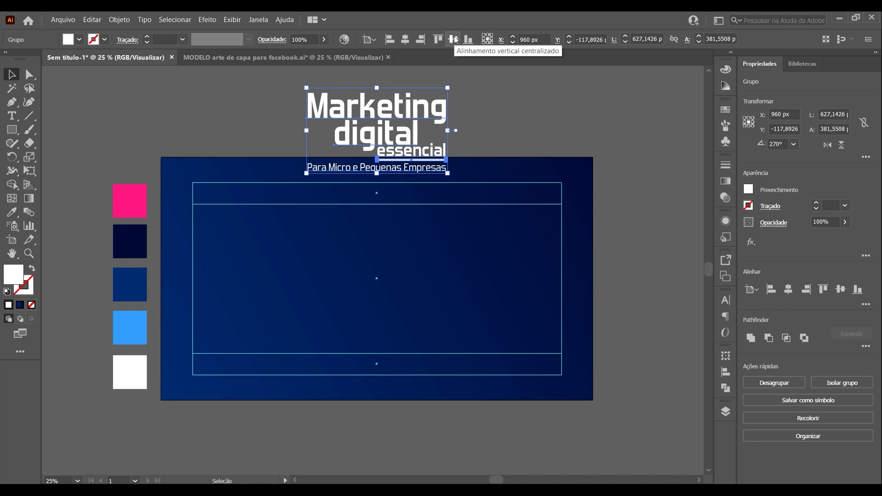
click(454, 39)
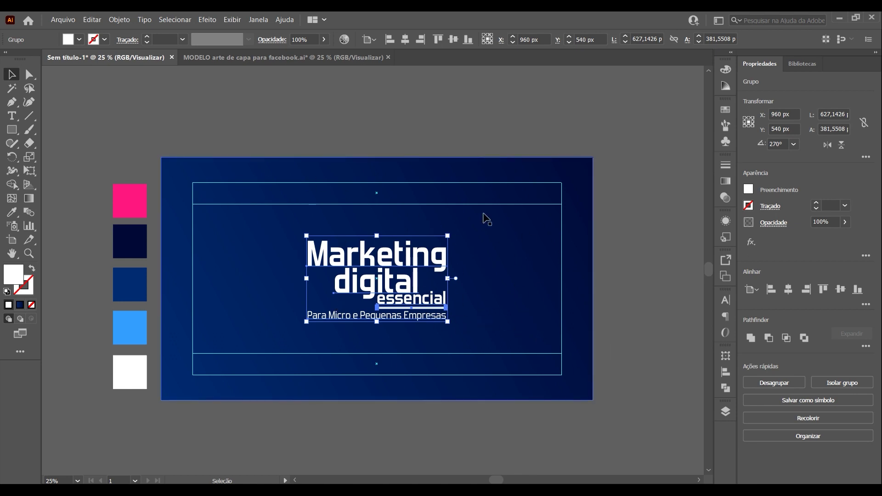
click(12, 132)
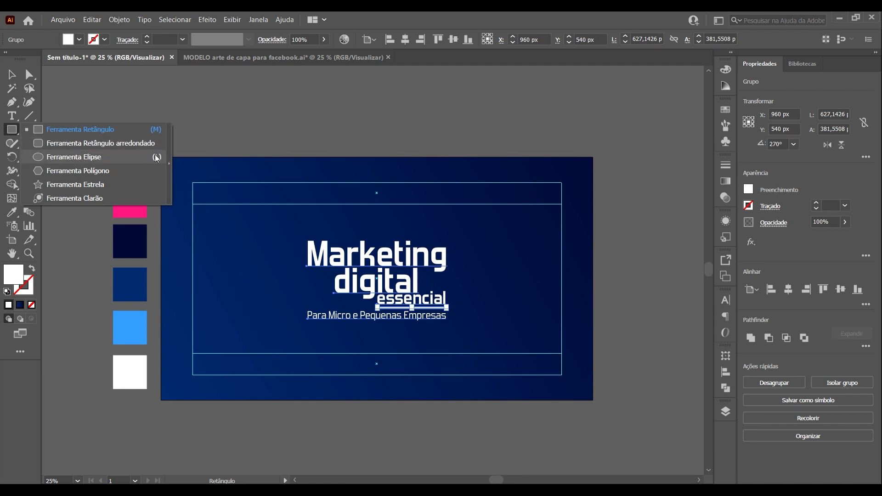
Draw a white circle, scale it to 567 px, and place it over the bottom-left corner
click(126, 157)
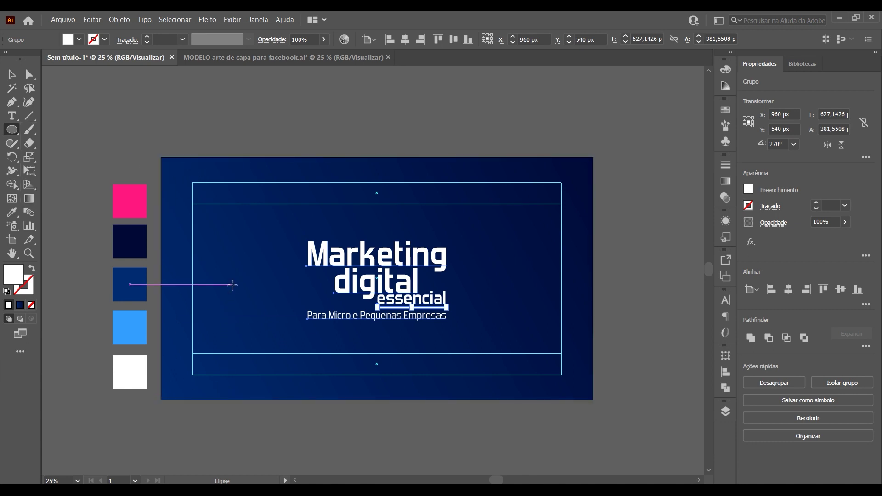
mouse_move(232, 285)
mouse_down()
mouse_move(281, 361)
mouse_move(277, 346)
mouse_up()
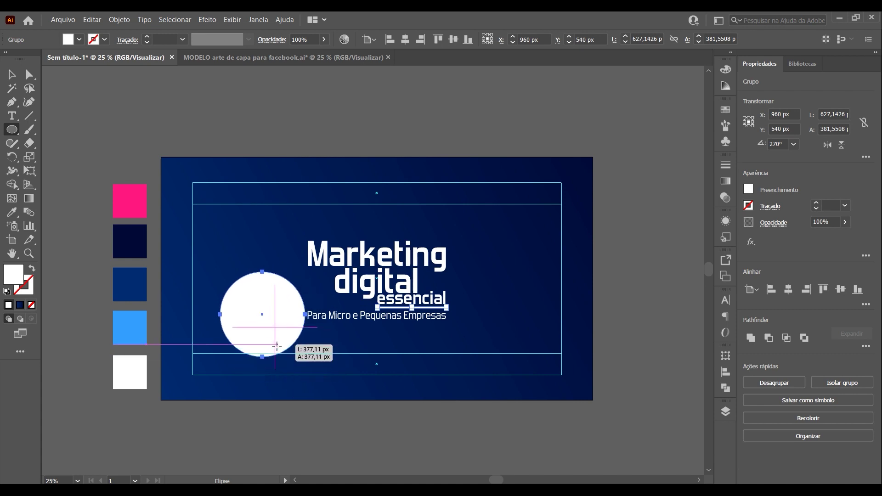
drag(278, 346, 275, 343)
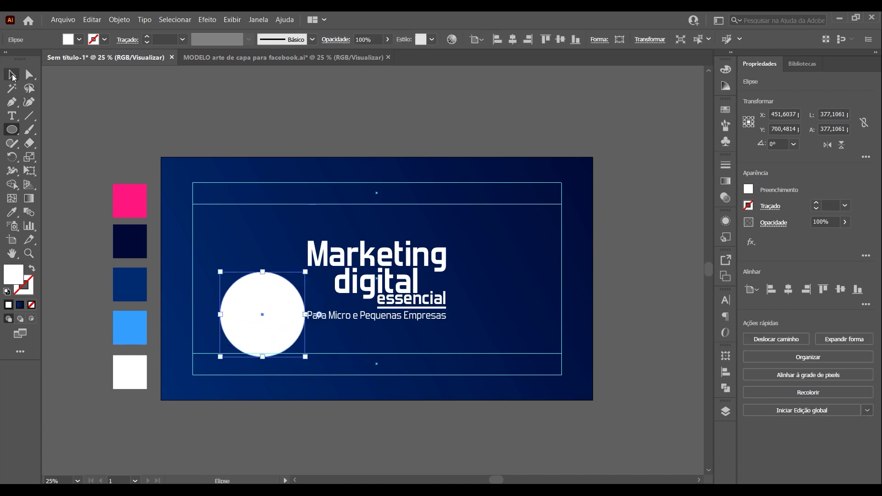
click(12, 75)
drag(268, 292, 203, 356)
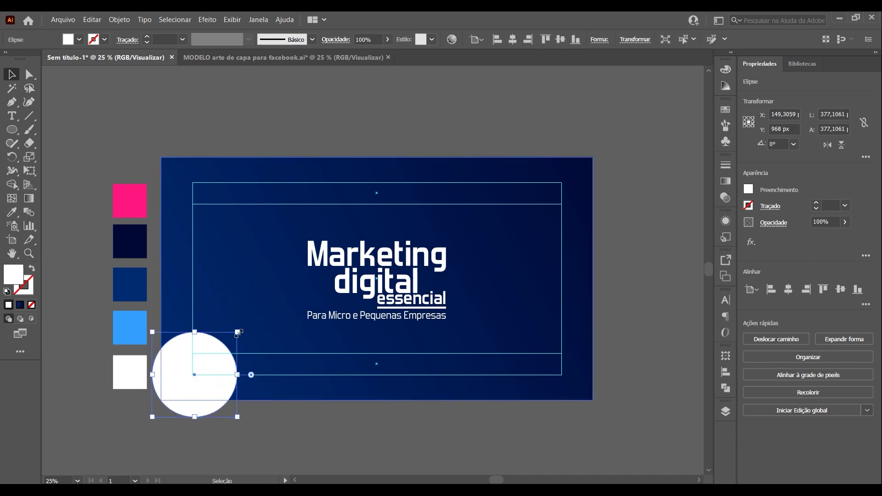
drag(238, 332, 282, 312)
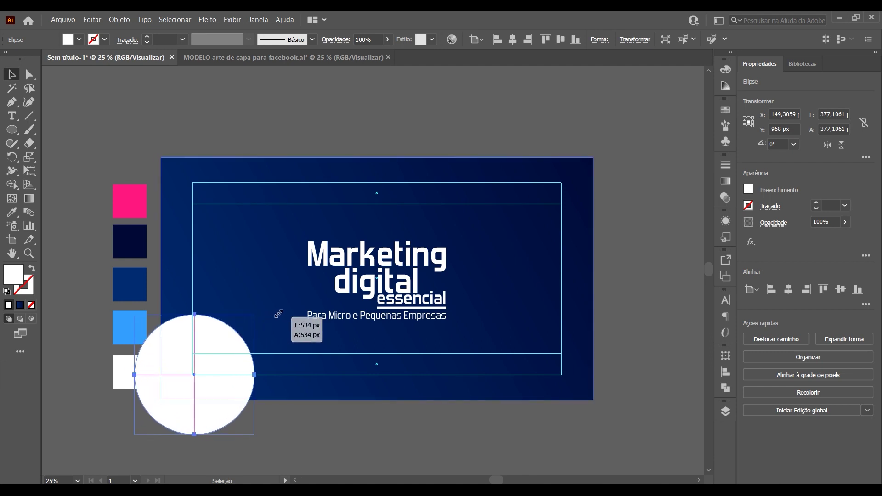
drag(222, 329, 244, 326)
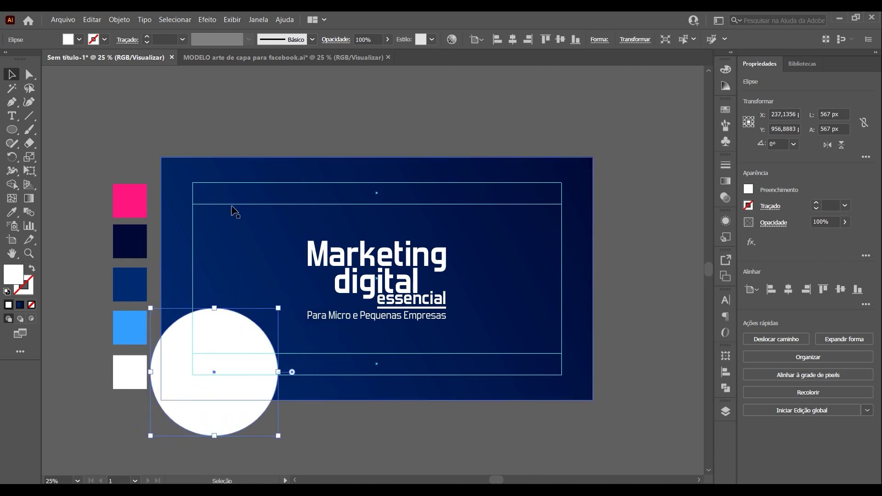
Remove the circle's white fill and give its outline the pink swatch colour
click(12, 213)
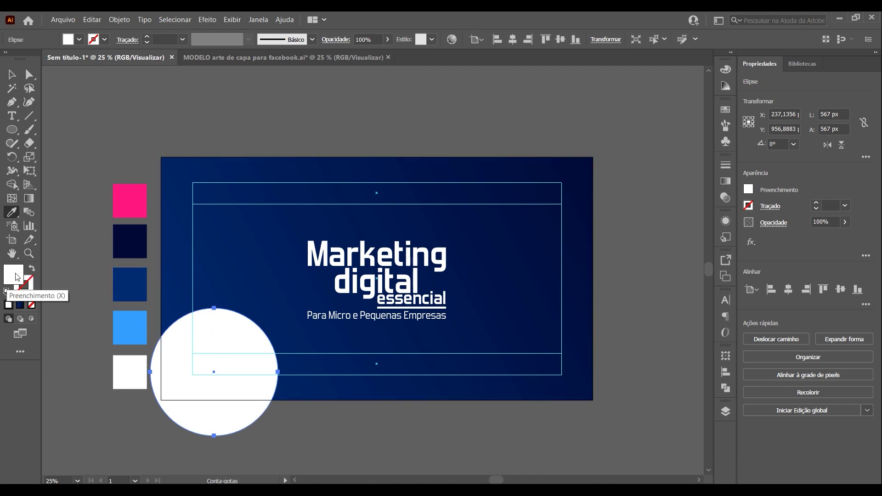
click(31, 304)
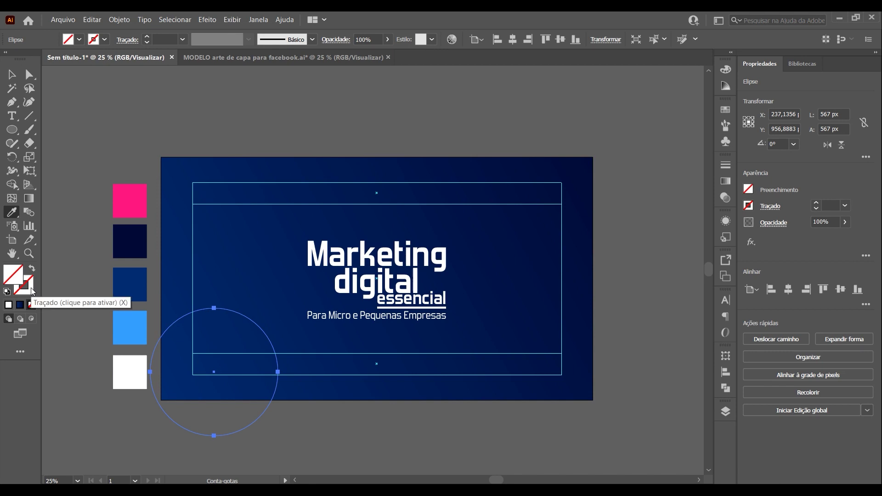
click(31, 289)
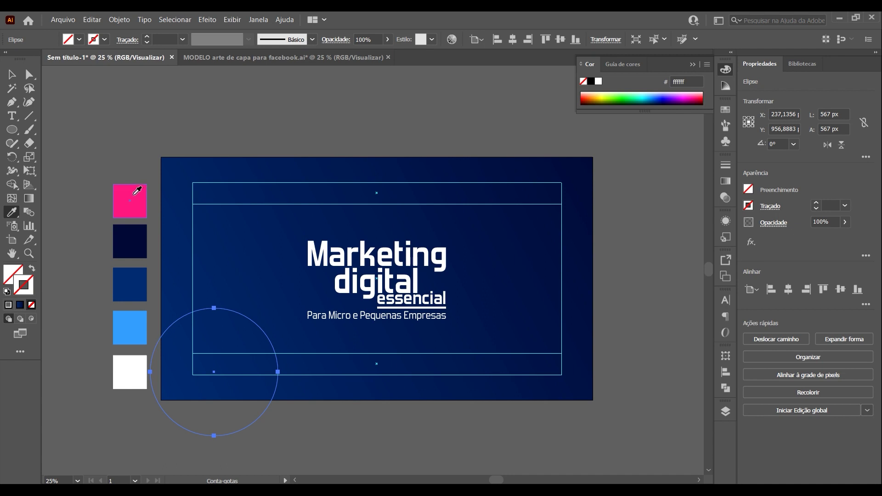
shift+click(141, 194)
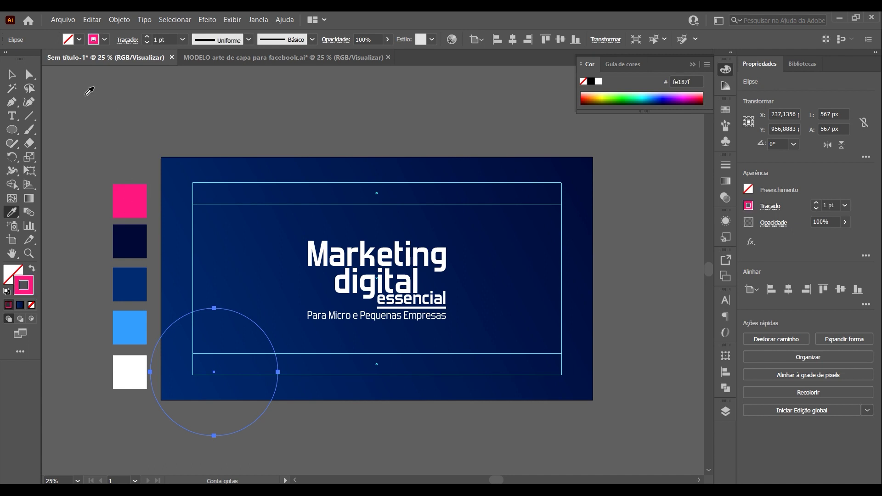
Raise the pink ring's stroke to 5 pt and enlarge it to about 692 px
click(9, 78)
click(161, 105)
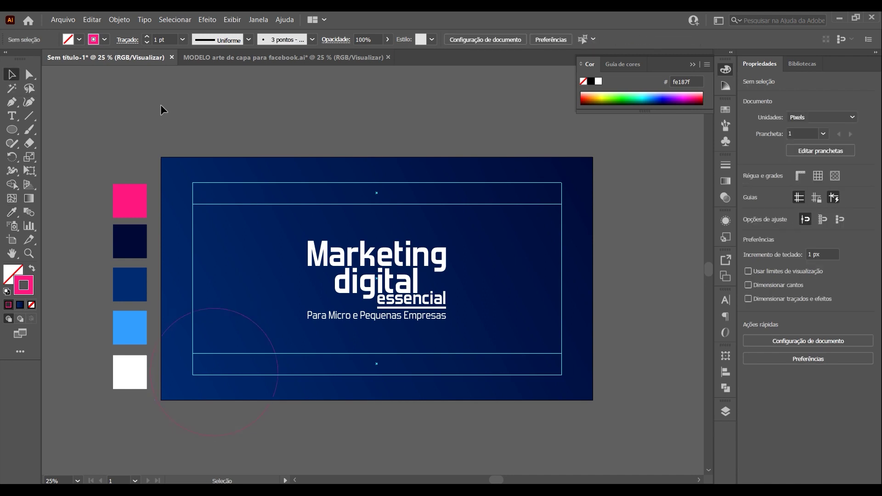
click(184, 324)
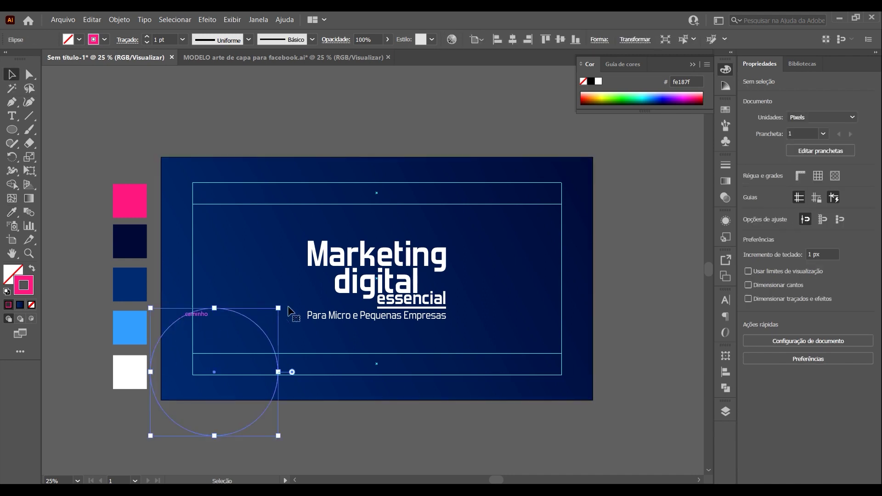
click(147, 37)
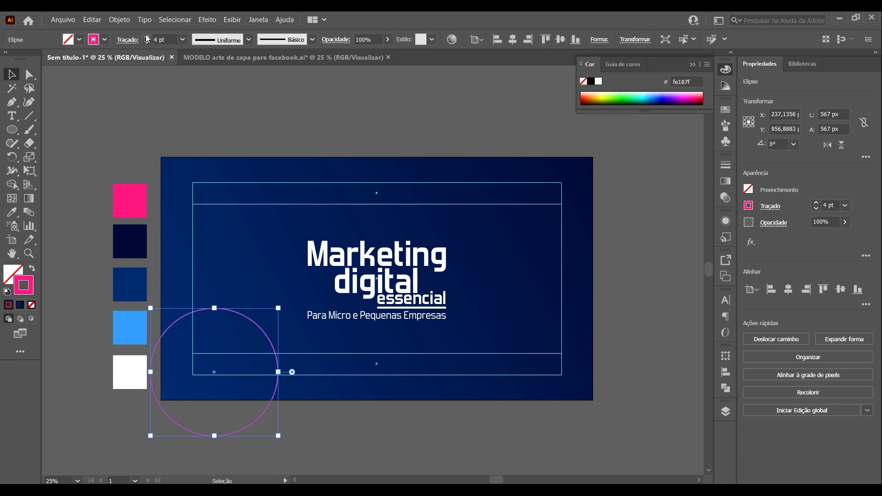
click(230, 138)
click(274, 329)
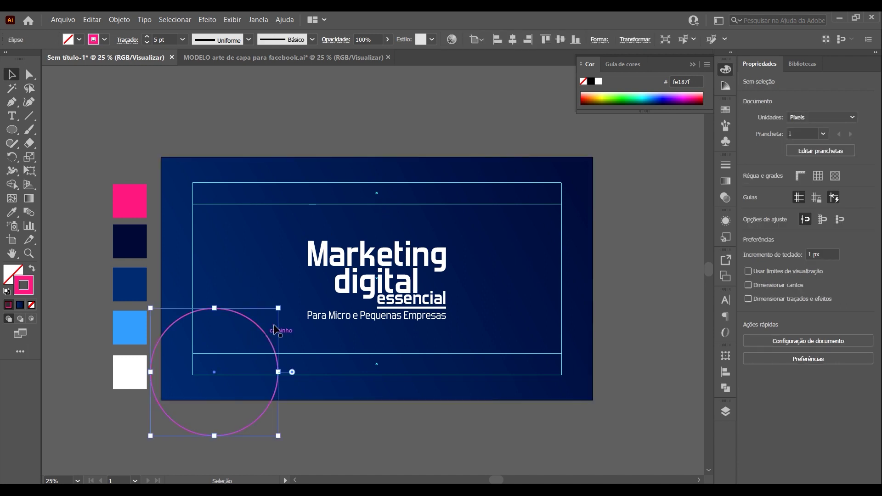
drag(277, 308, 287, 299)
click(355, 137)
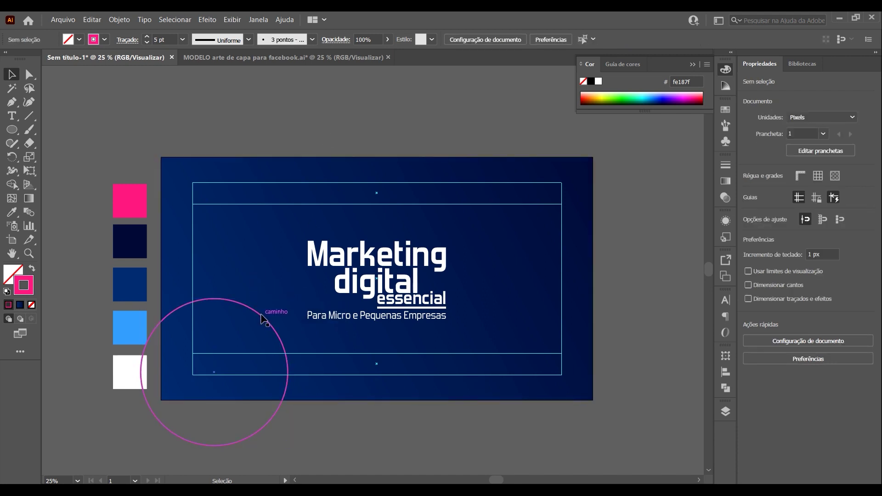
Duplicate the pink ring and position the large copy over the artboard's top-right corner
key(alt)
drag(261, 314, 593, 225)
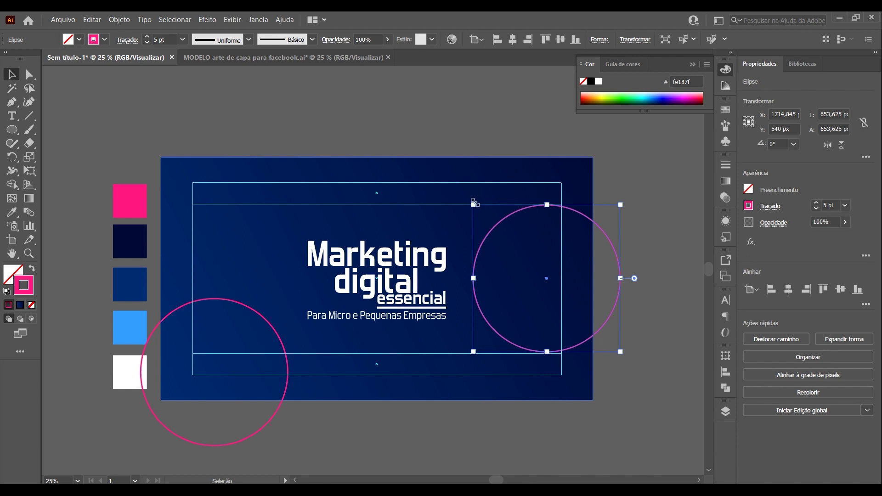
drag(474, 202, 510, 229)
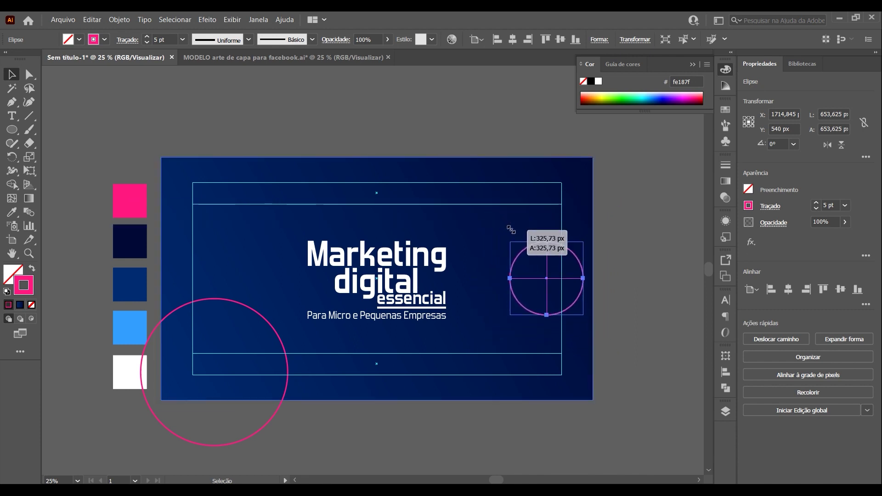
mouse_move(577, 258)
mouse_down()
mouse_move(583, 192)
mouse_move(648, 113)
mouse_up()
drag(490, 140, 509, 122)
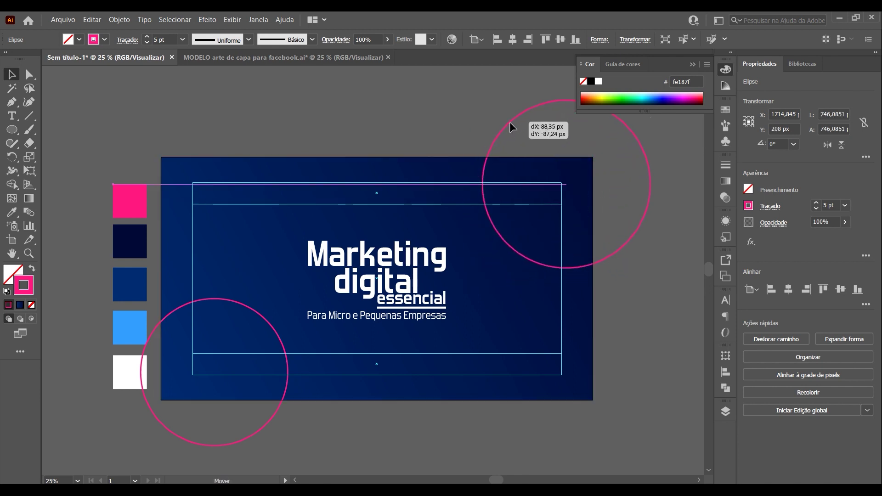
drag(509, 122, 509, 122)
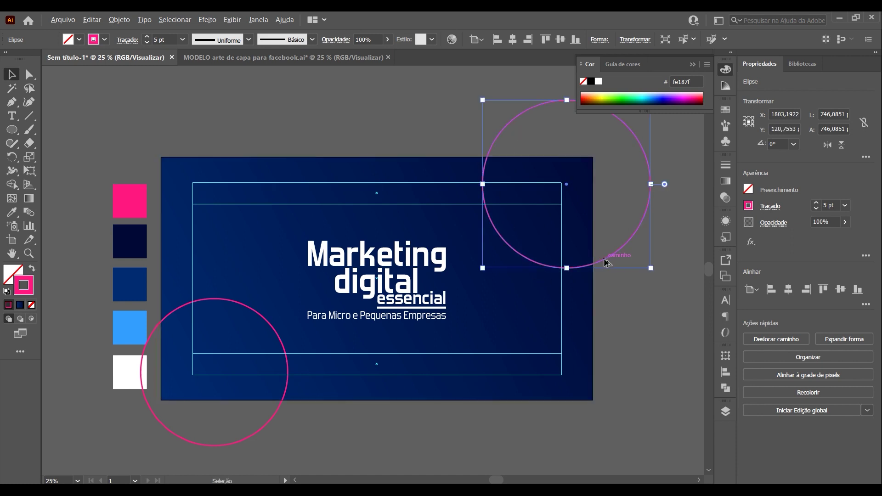
Duplicate the ring again and shrink the small copies to about 110 px
drag(603, 258, 500, 427)
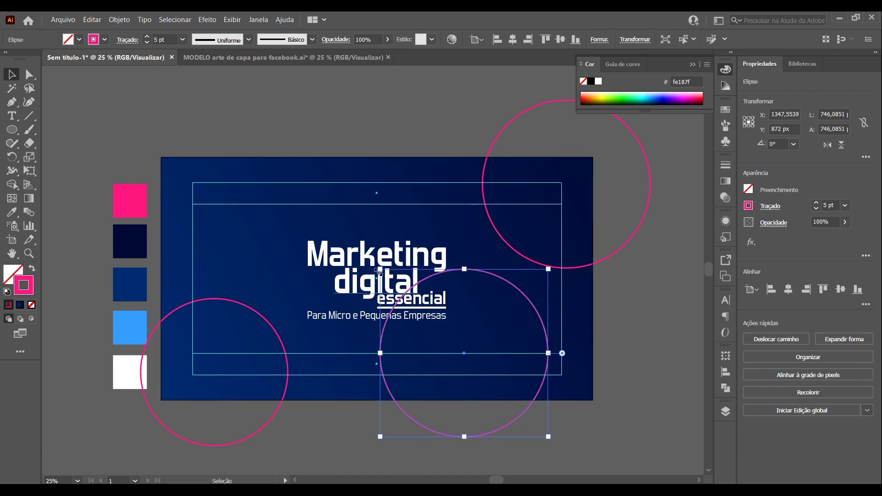
key(ctrl+shift+b)
drag(377, 271, 446, 329)
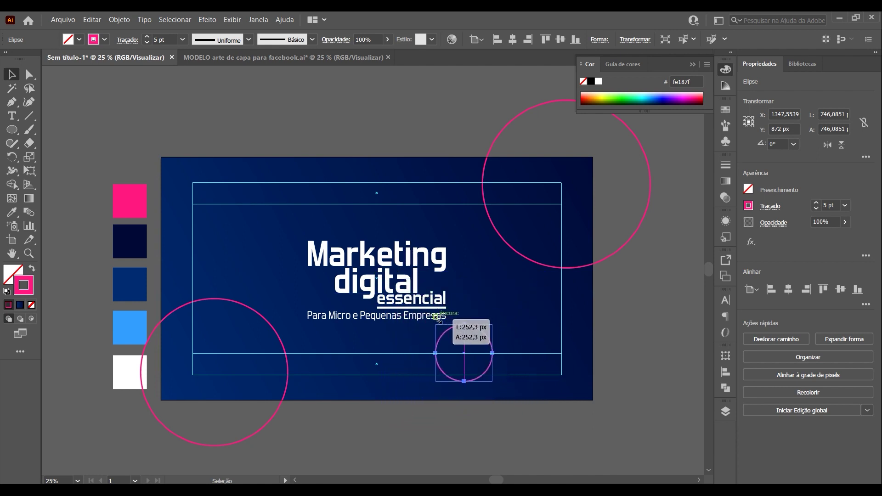
mouse_move(445, 330)
mouse_down()
mouse_move(451, 340)
mouse_move(524, 327)
mouse_move(270, 221)
mouse_up()
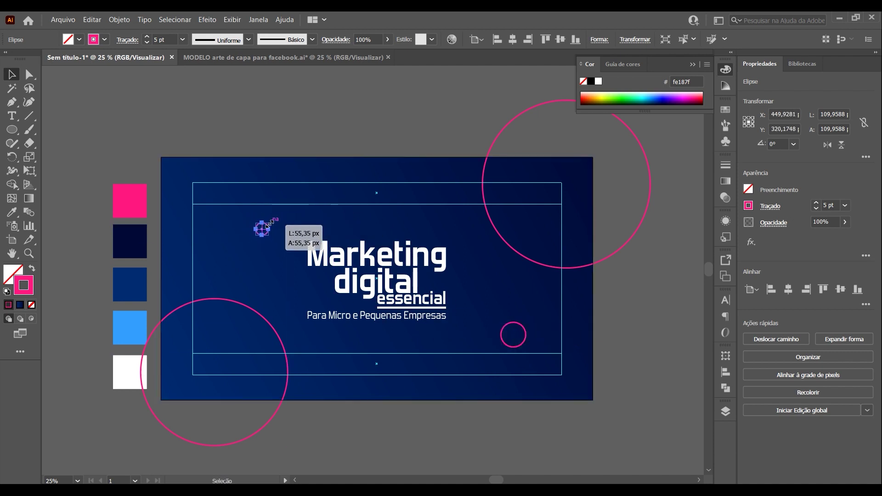
click(306, 97)
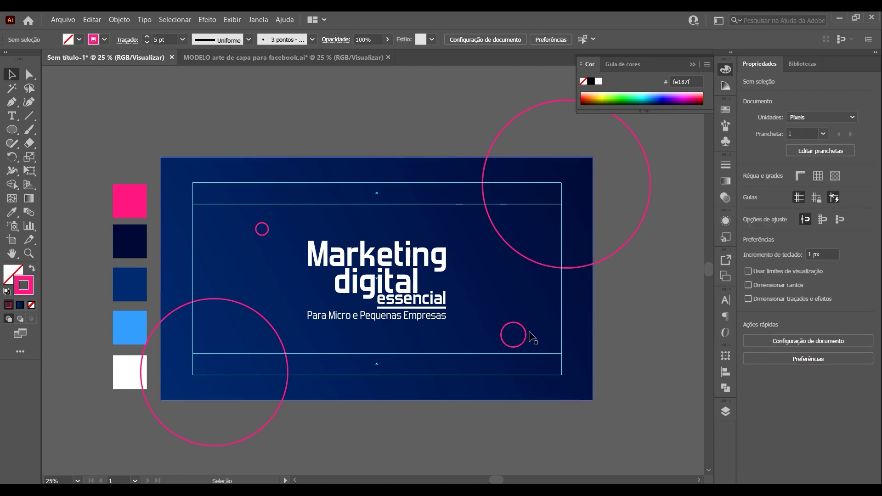
Recolour the small lower-right ring's outline light blue by sampling the light blue swatch
click(525, 334)
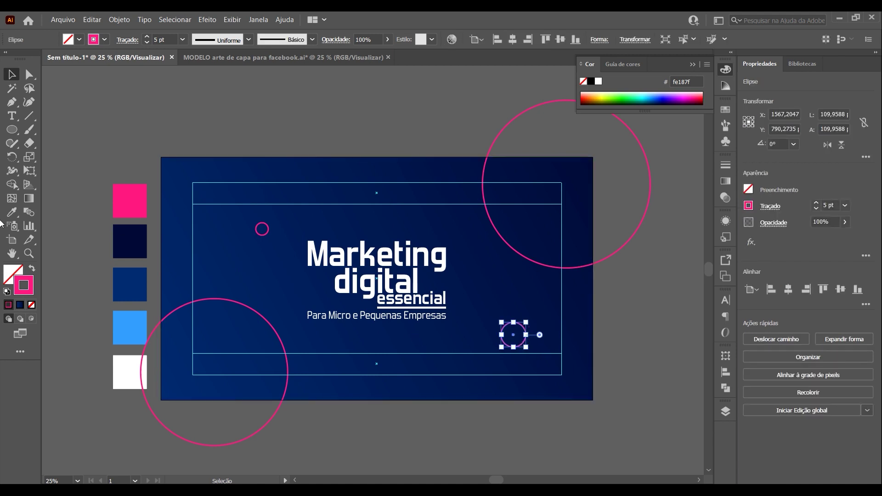
click(14, 216)
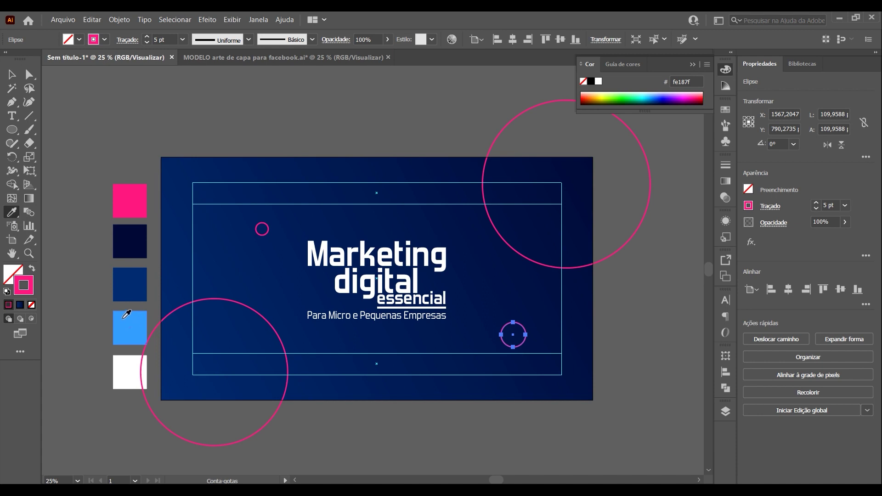
click(124, 317)
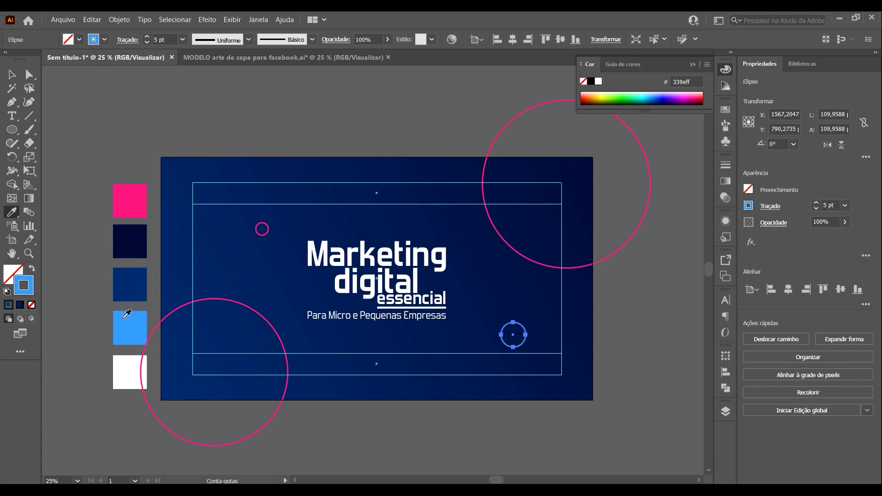
click(11, 74)
click(262, 141)
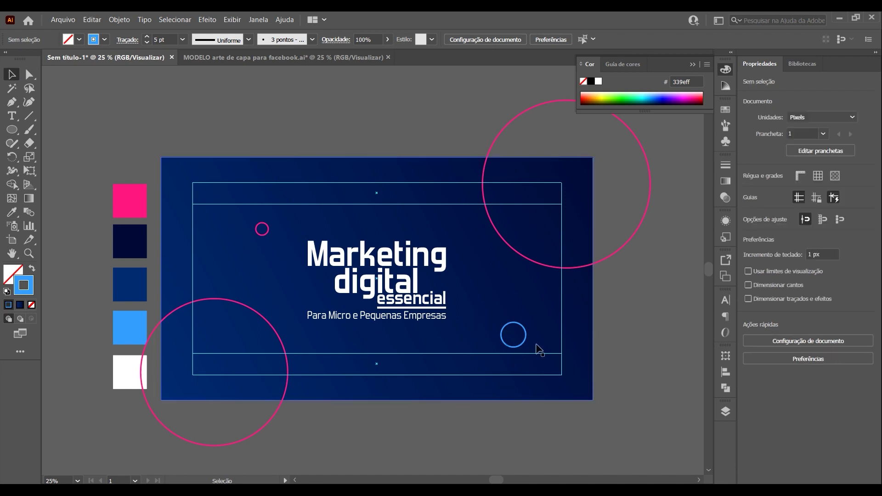
click(262, 229)
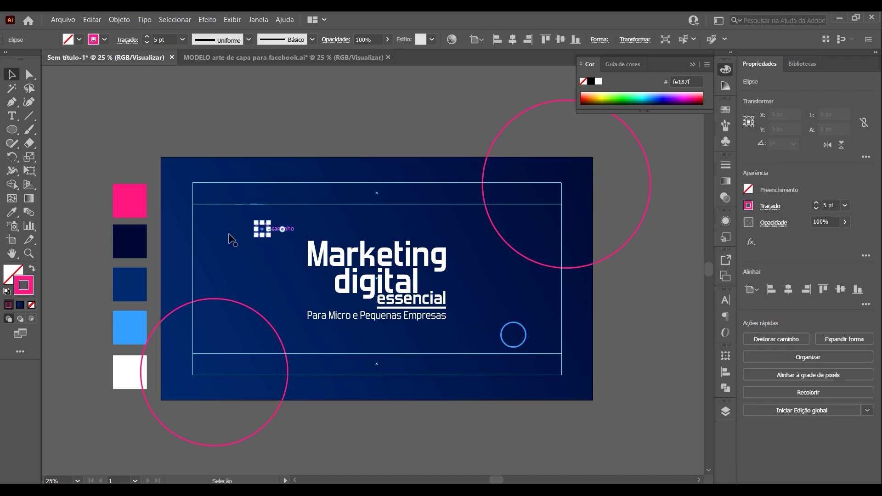
click(12, 212)
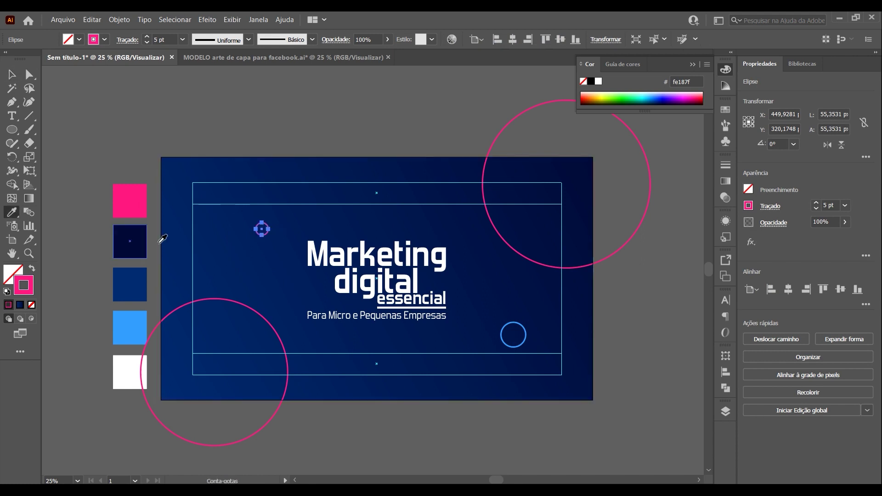
Sample the white swatch for the ring near the title, then deselect it
click(123, 364)
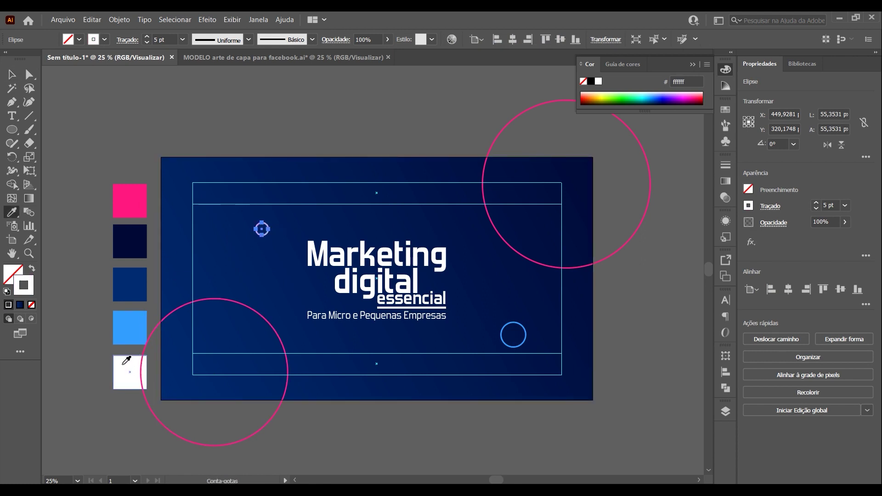
click(12, 74)
click(223, 132)
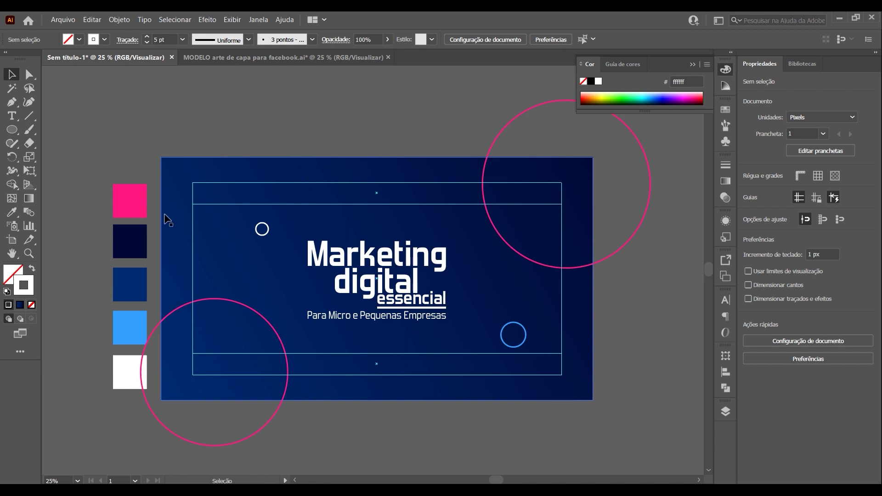
Draw a small star above the title, shift it right, and set 5 points with 54,2014/20,7031 px radii
click(12, 130)
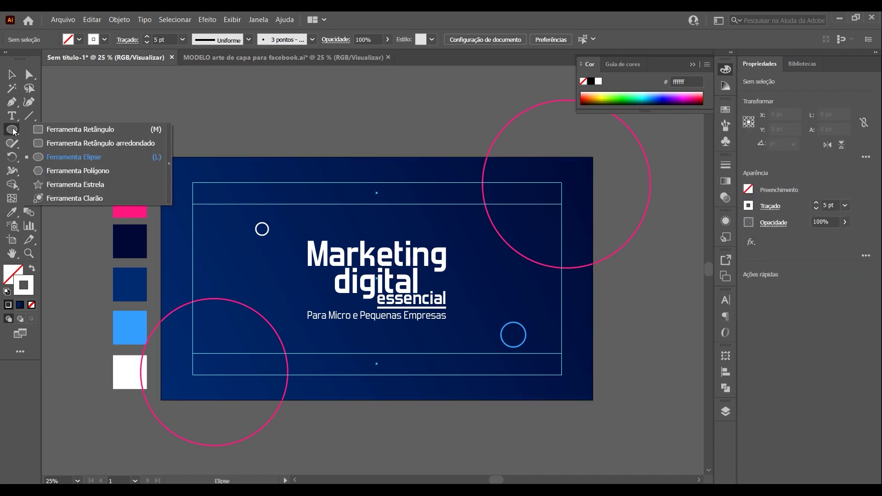
click(82, 185)
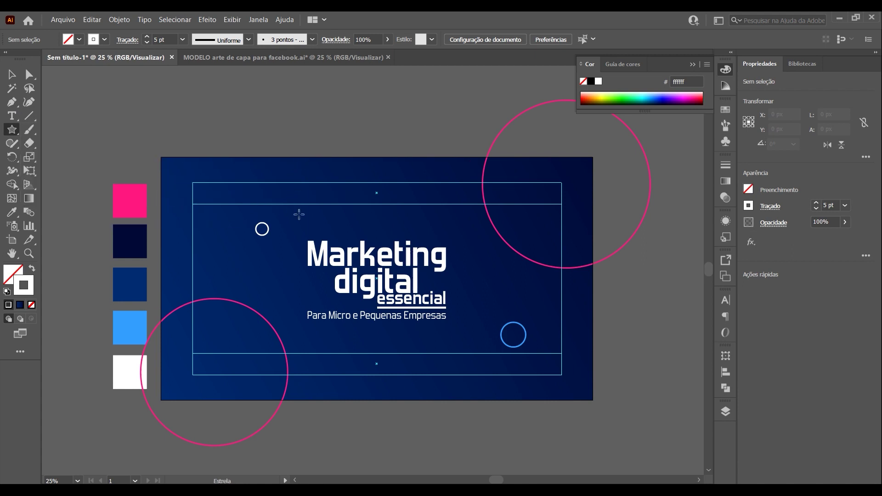
drag(298, 215, 298, 202)
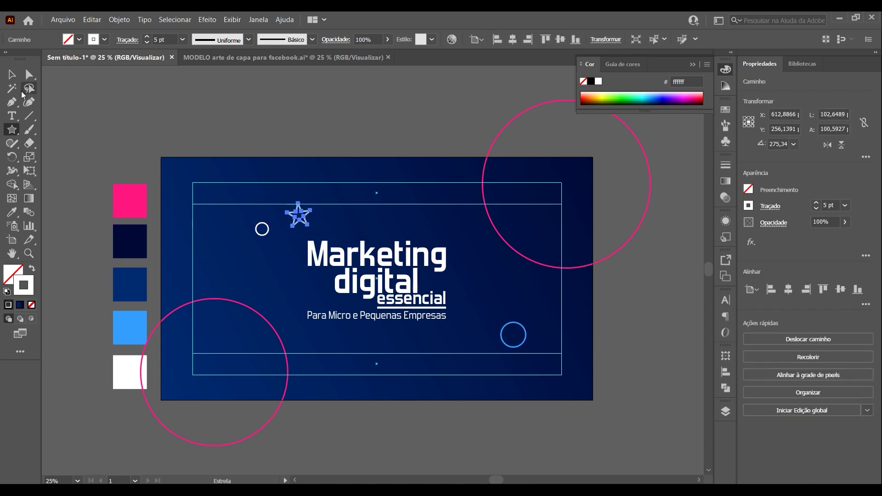
click(11, 74)
click(344, 155)
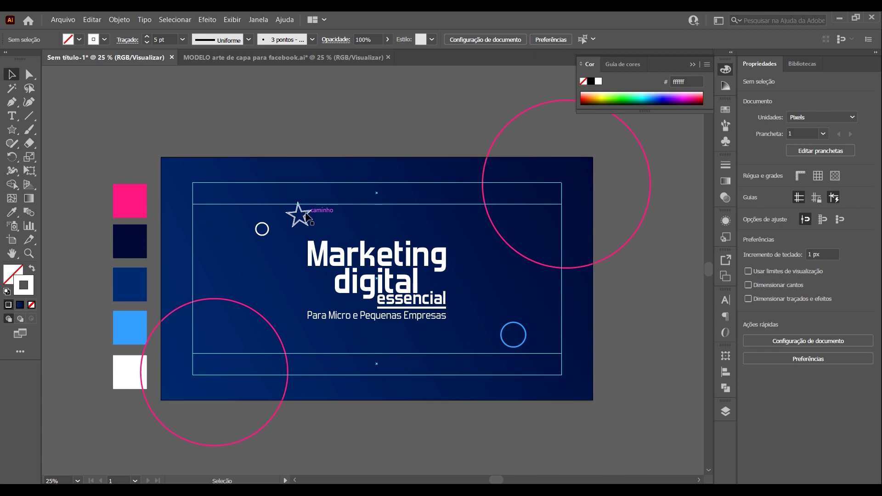
drag(307, 215, 340, 218)
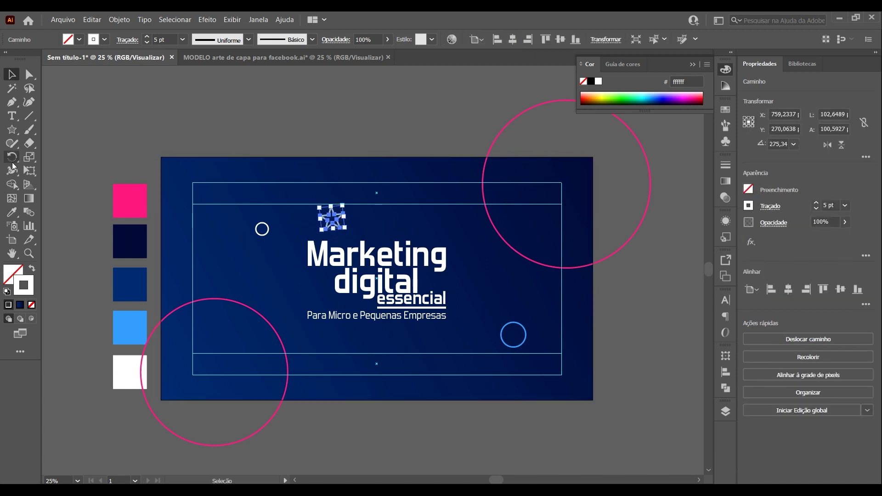
click(13, 131)
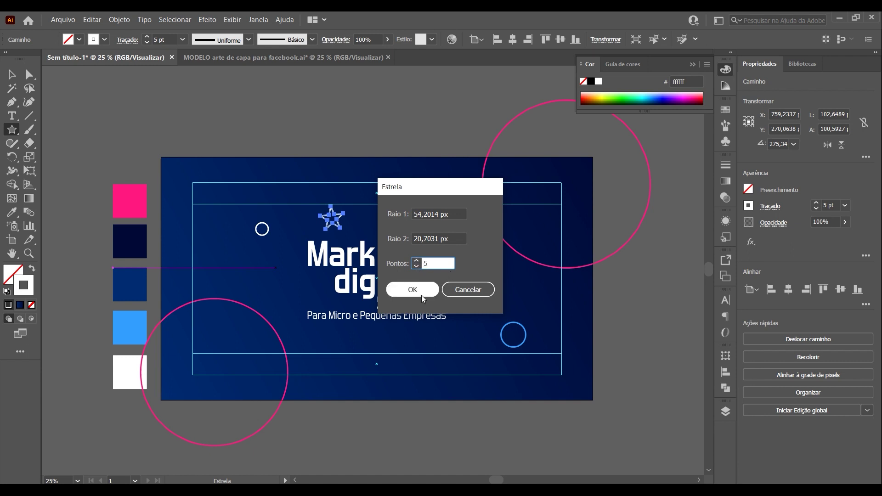
Place a five-point star, tilt one below the tagline, and shrink another to 57 px beside the title
click(409, 289)
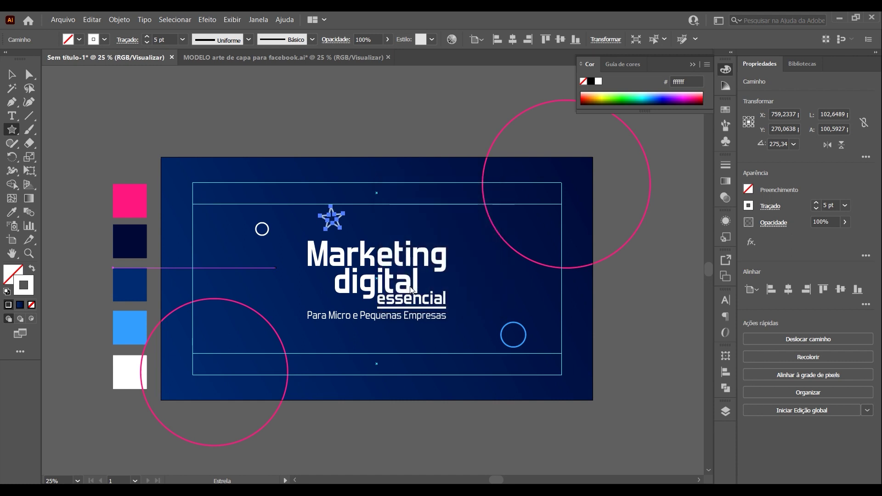
drag(276, 267, 275, 244)
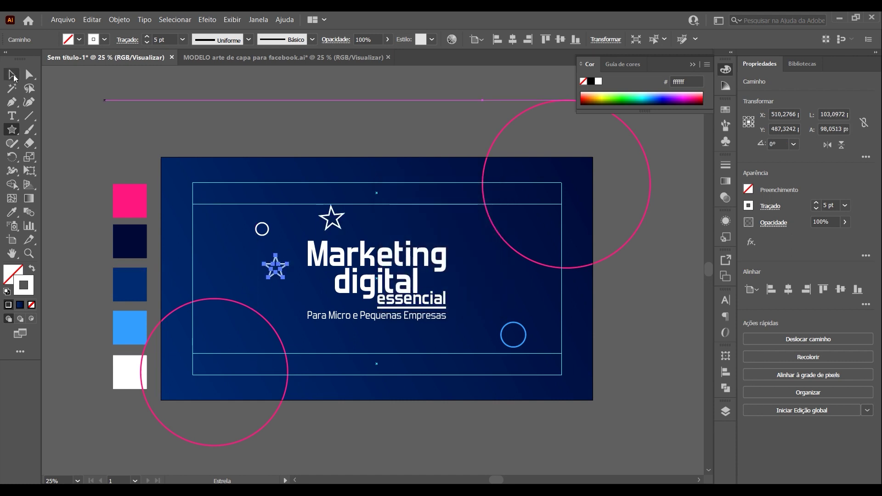
click(12, 75)
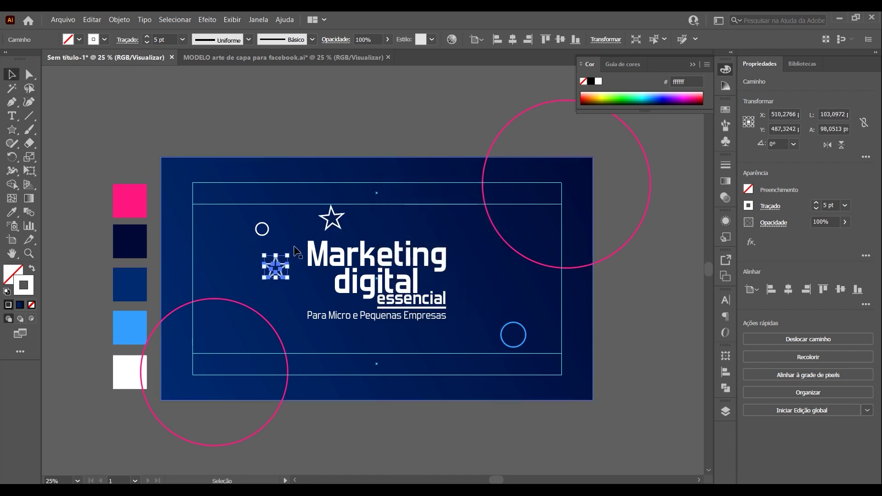
mouse_move(293, 253)
mouse_down()
mouse_move(285, 247)
mouse_move(323, 345)
mouse_up()
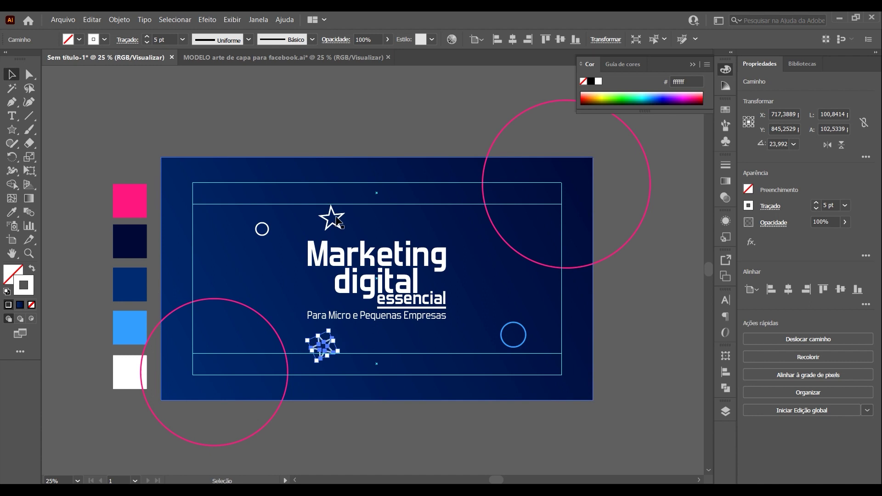
mouse_move(339, 221)
mouse_down()
mouse_move(238, 264)
mouse_move(243, 248)
mouse_up()
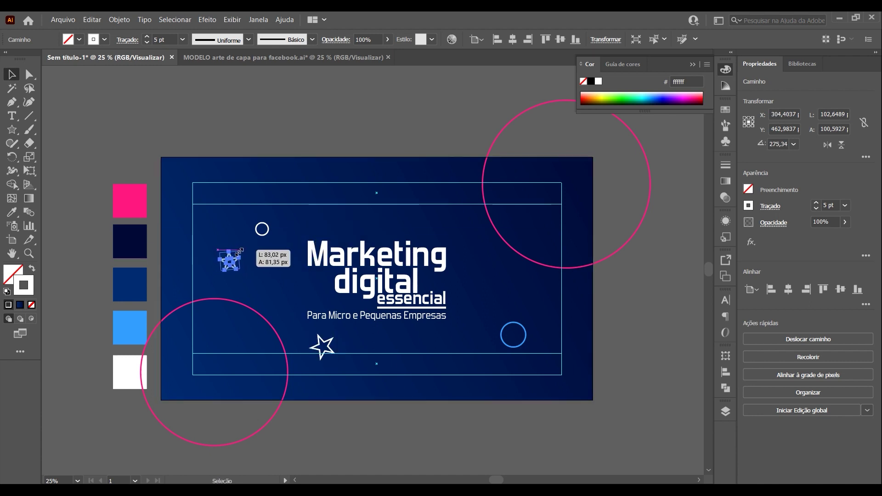
drag(243, 248, 239, 252)
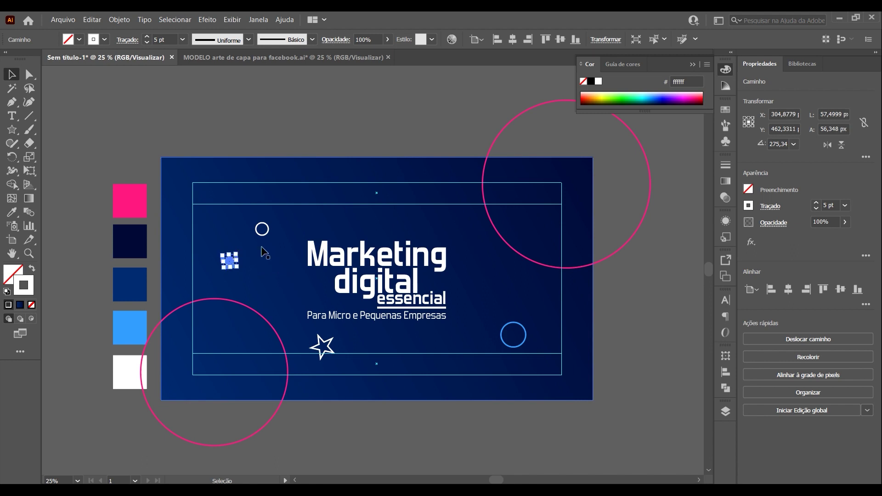
Copy the tilted star to the upper right and another star to the top centre
click(329, 350)
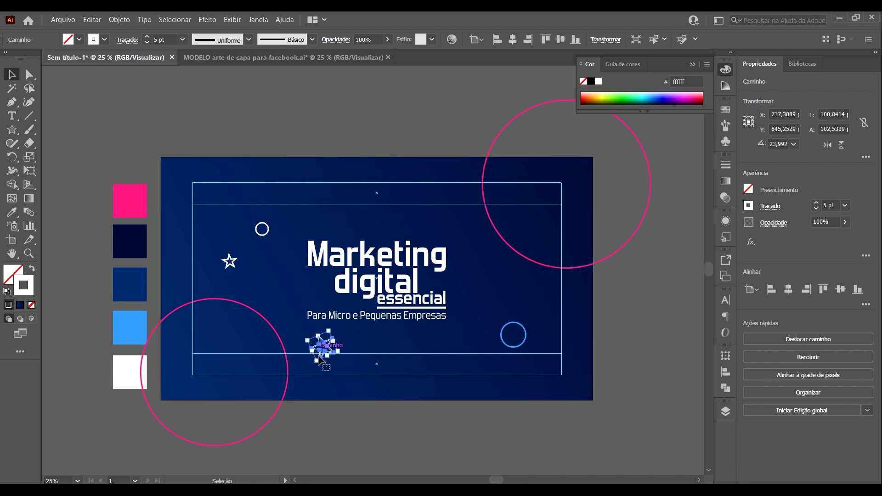
mouse_move(324, 344)
mouse_down()
mouse_move(490, 289)
mouse_move(502, 275)
mouse_move(509, 293)
mouse_move(436, 202)
mouse_move(411, 212)
mouse_move(553, 224)
mouse_move(548, 215)
mouse_up()
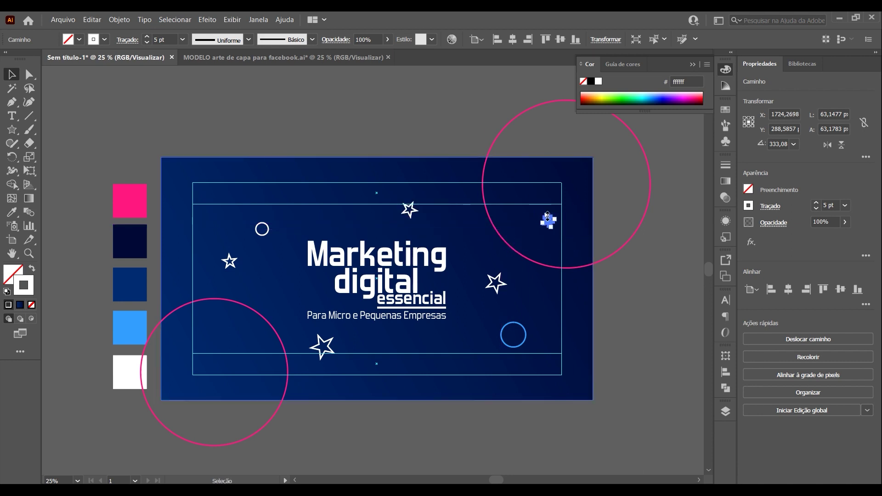
click(413, 216)
mouse_move(413, 215)
mouse_down()
mouse_move(213, 208)
mouse_move(222, 208)
mouse_up()
click(276, 123)
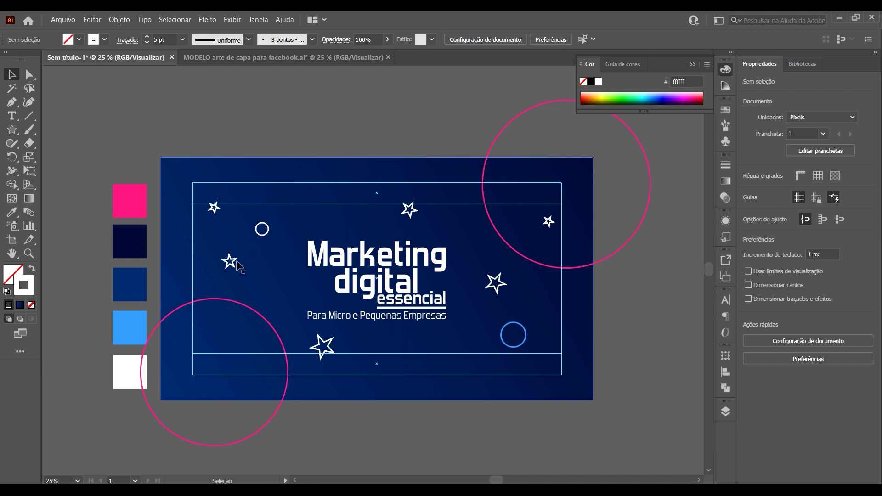
Give the small star left of the title a solid light blue fill with no outline
click(230, 261)
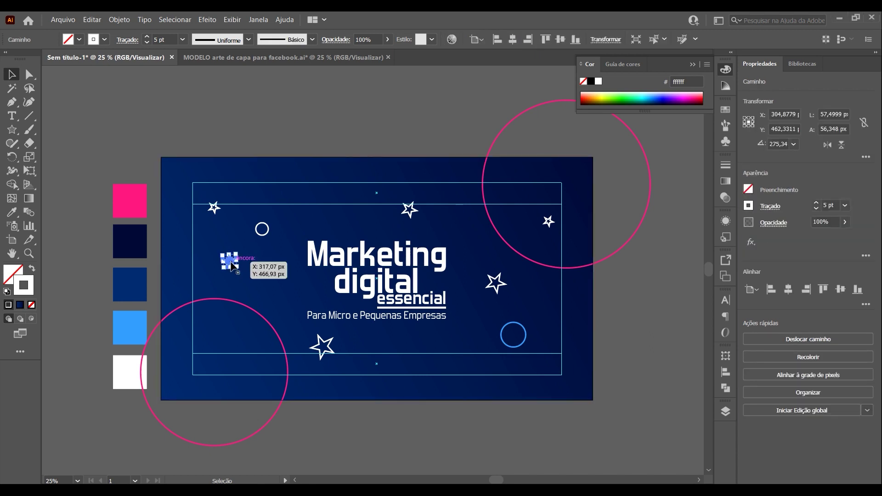
click(13, 212)
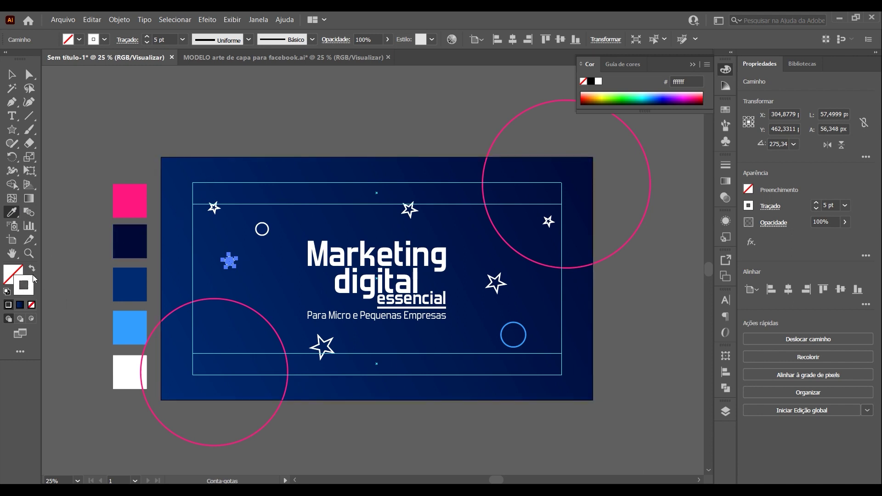
click(32, 305)
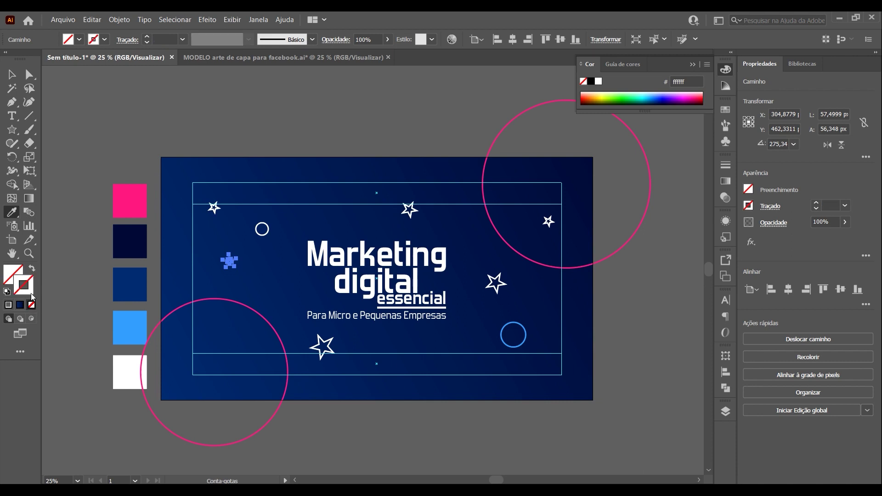
click(11, 273)
click(138, 323)
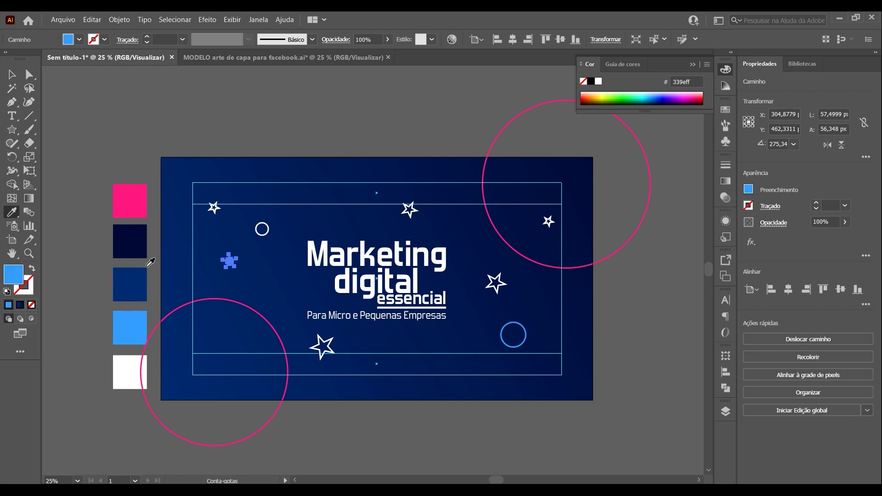
click(12, 73)
click(222, 138)
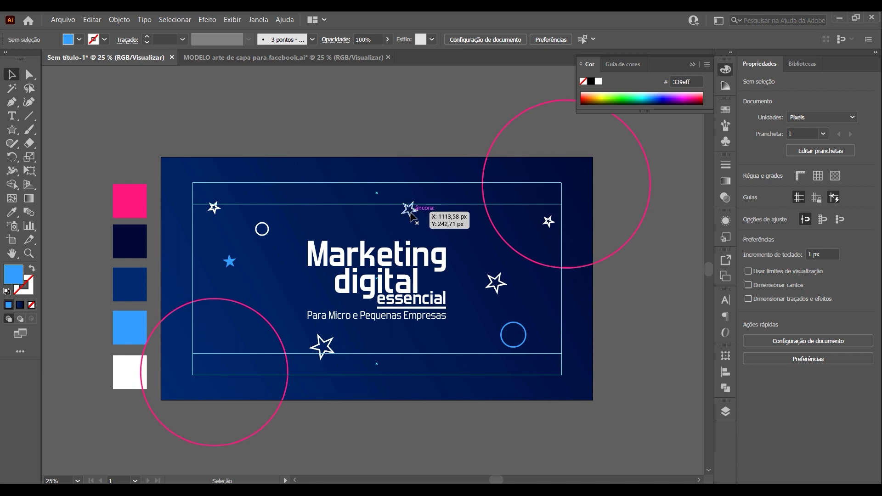
Fill the top-centre star pink, remove its outline, and nudge it slightly down and right
click(409, 212)
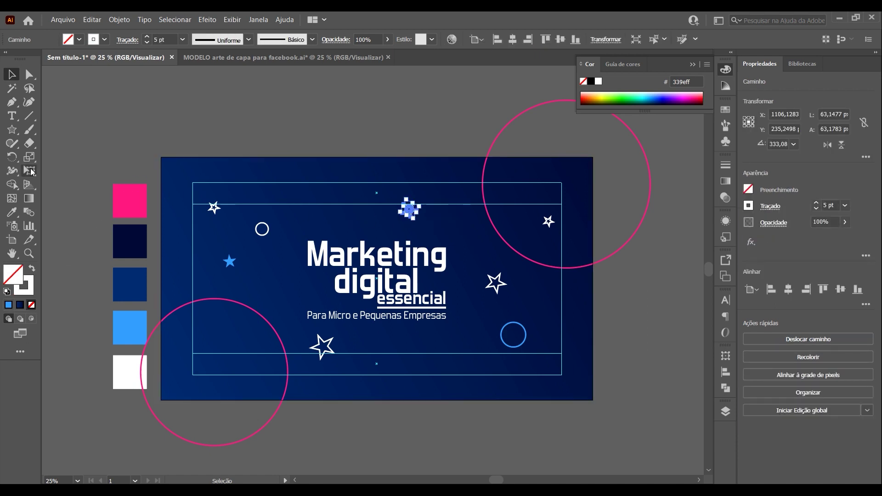
click(12, 212)
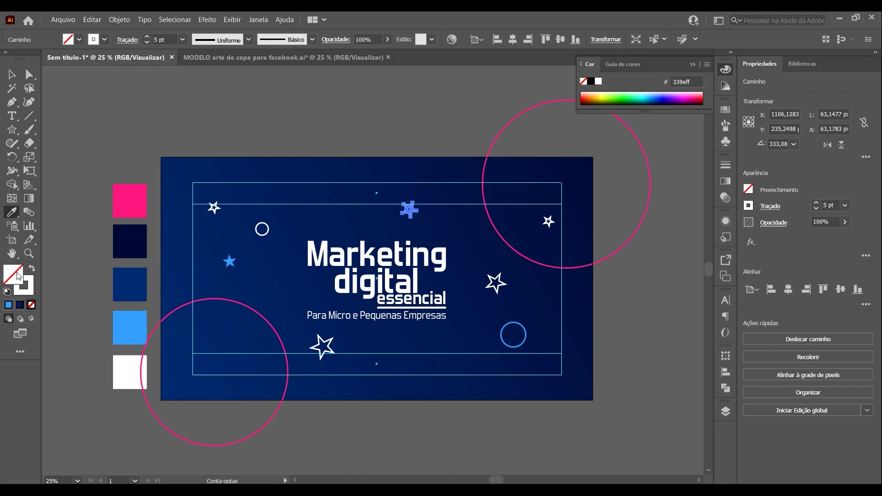
click(135, 192)
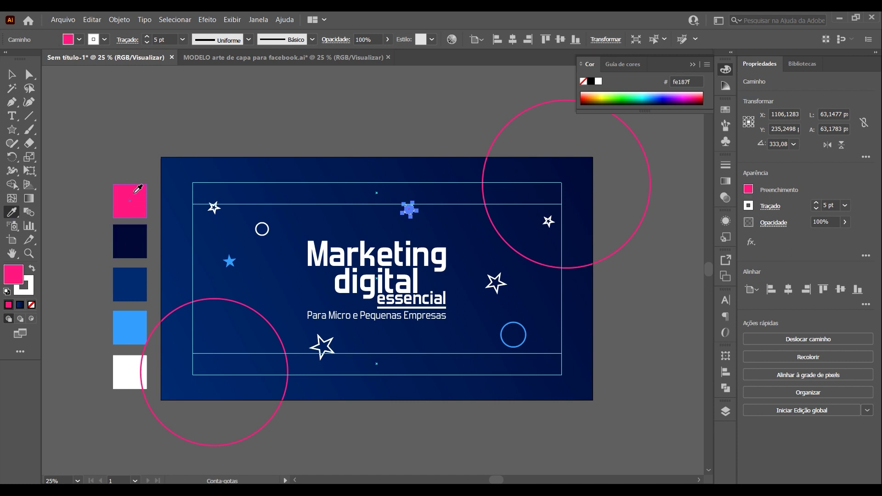
click(32, 291)
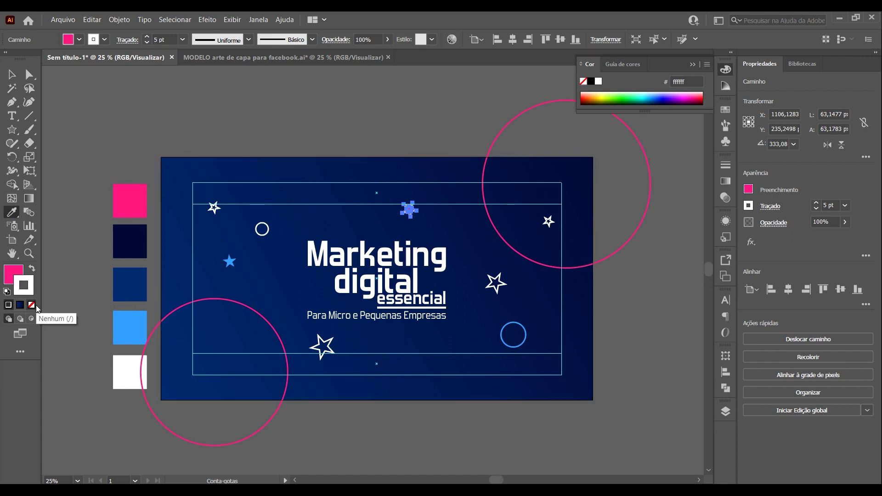
click(31, 305)
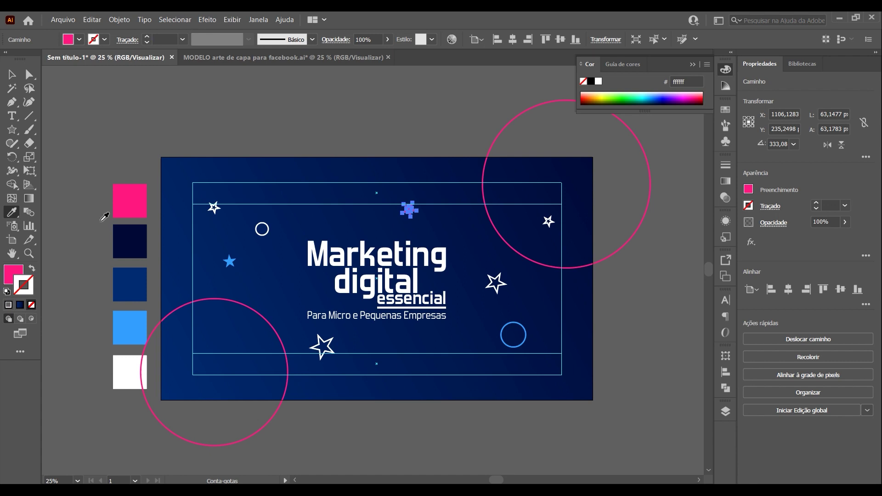
click(11, 73)
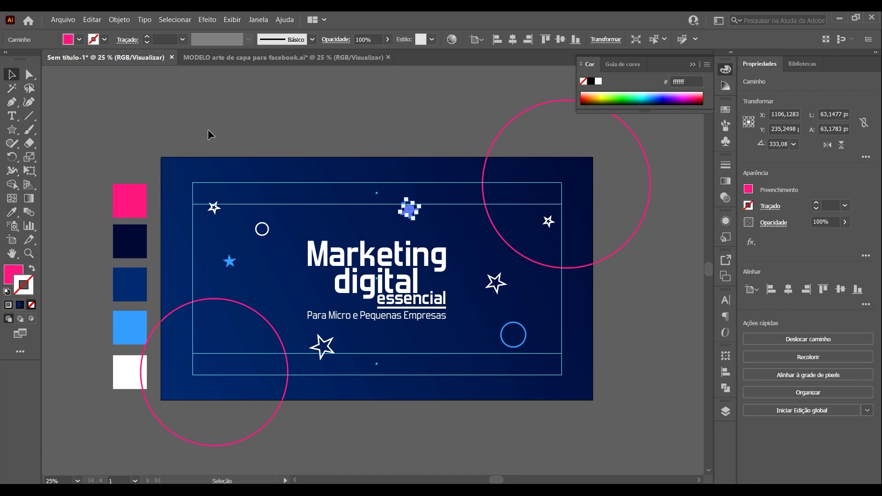
click(235, 126)
drag(409, 210, 417, 223)
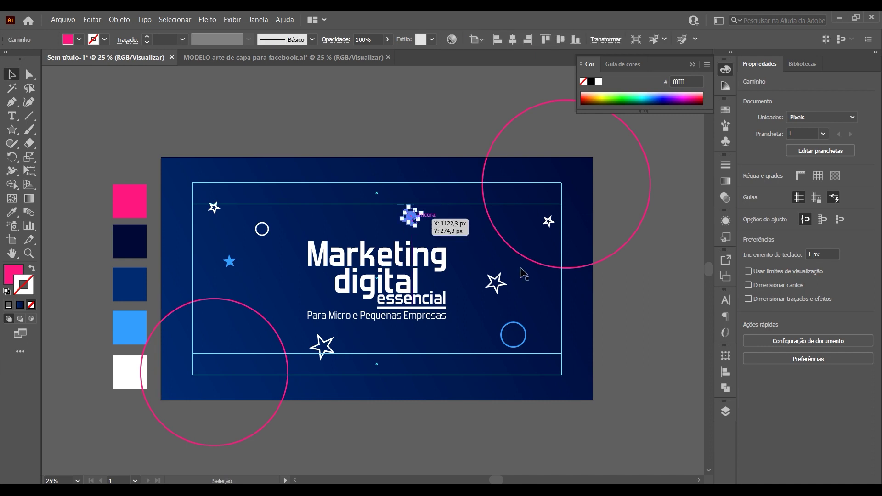
Remove the outline from the small top-right star and make its fill the active colour
click(548, 221)
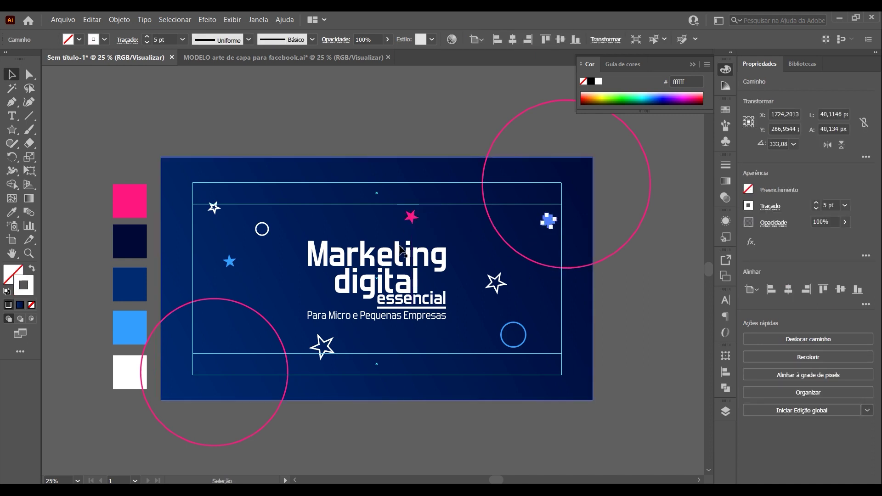
click(32, 305)
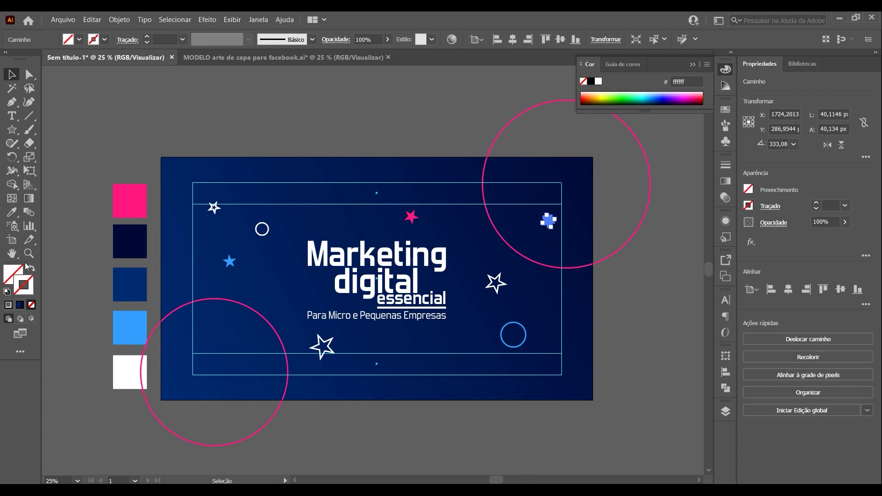
click(8, 274)
click(12, 212)
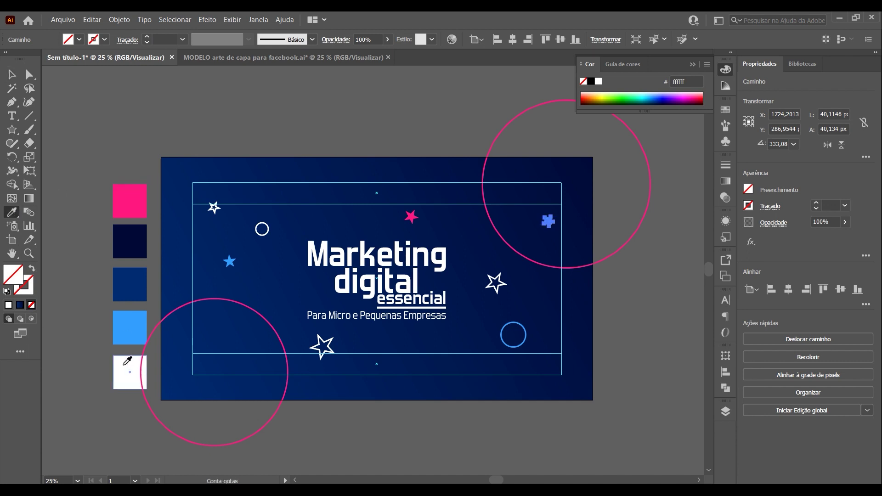
Fill the small top-right star white and shift it slightly down and left
click(123, 365)
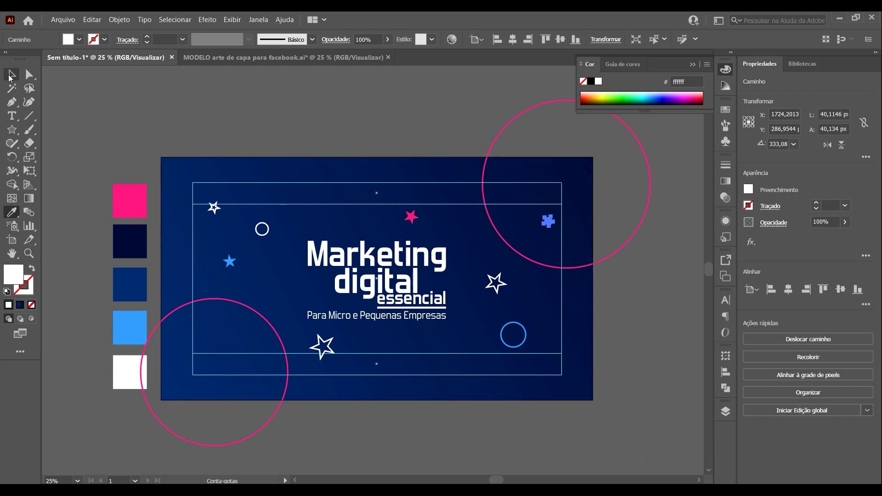
click(11, 74)
click(230, 191)
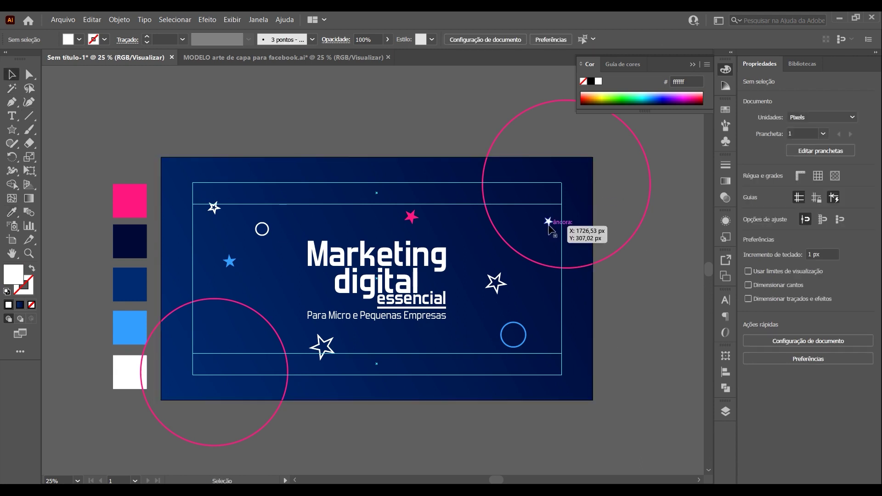
drag(548, 225, 541, 237)
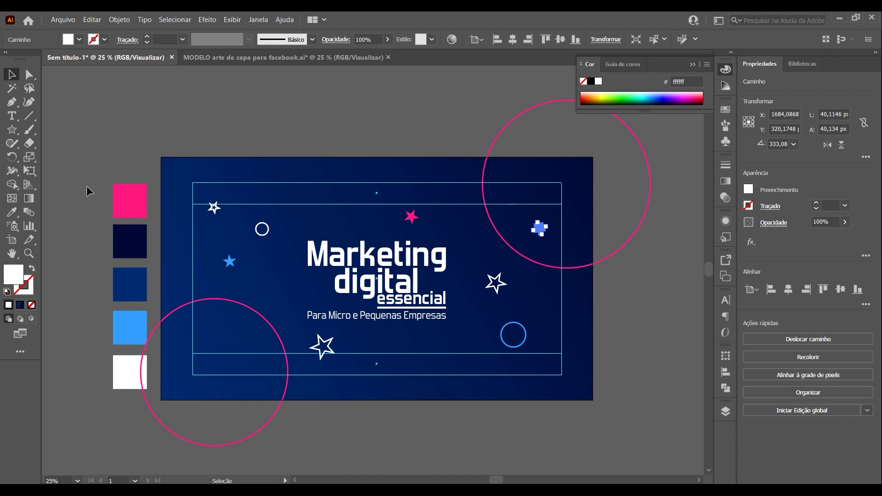
click(13, 130)
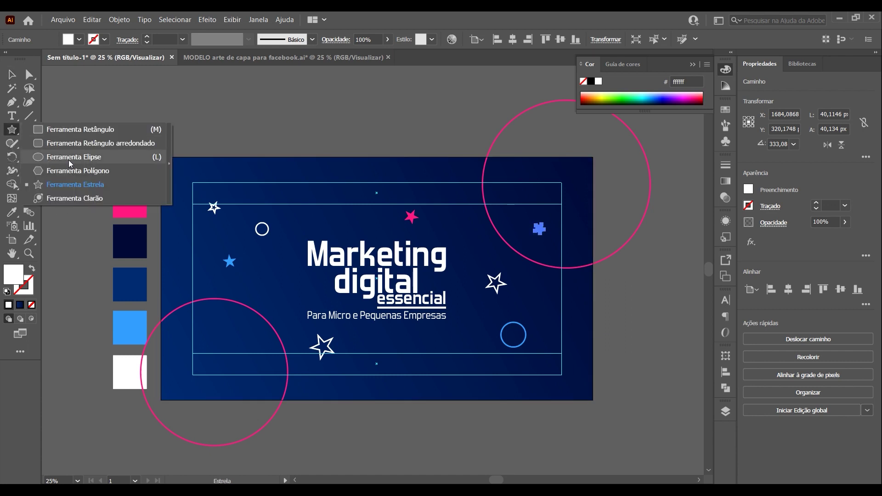
Draw a small white circle just above the artboard
click(73, 157)
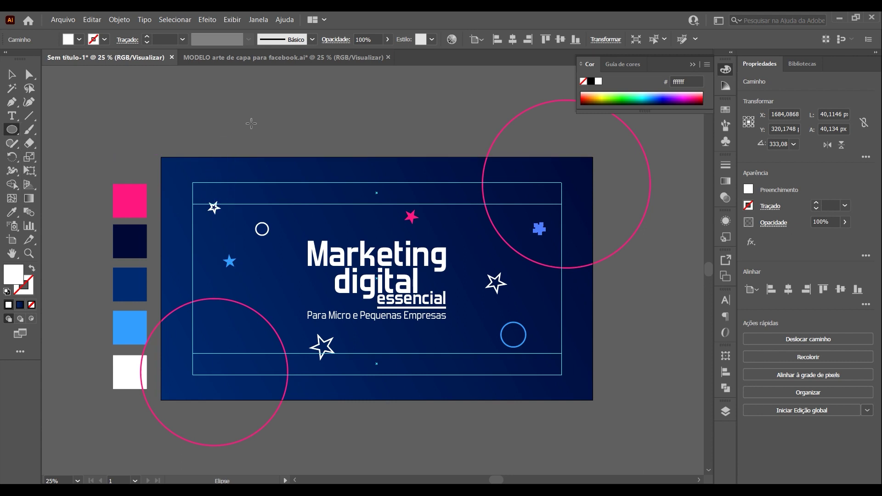
drag(251, 123, 256, 129)
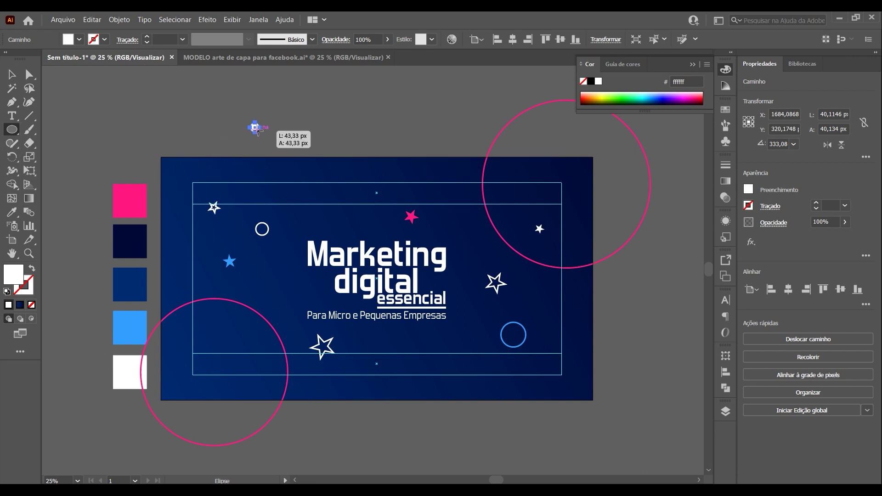
drag(256, 129, 254, 127)
click(14, 75)
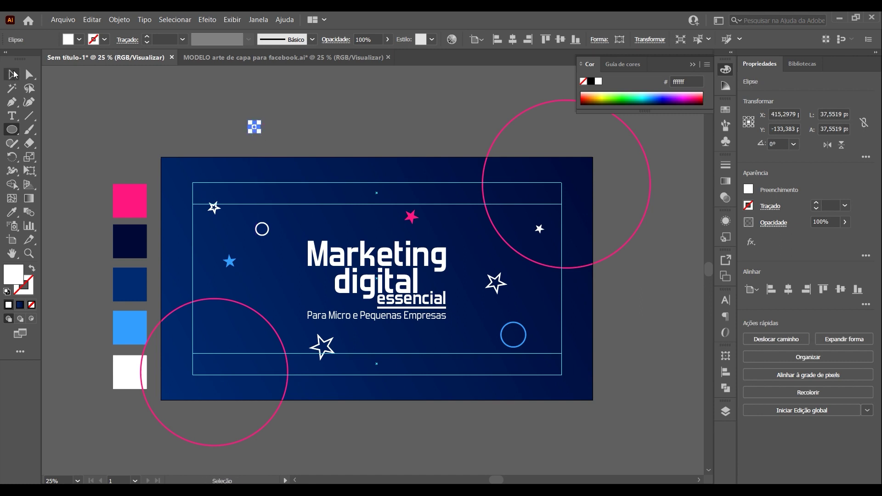
click(289, 149)
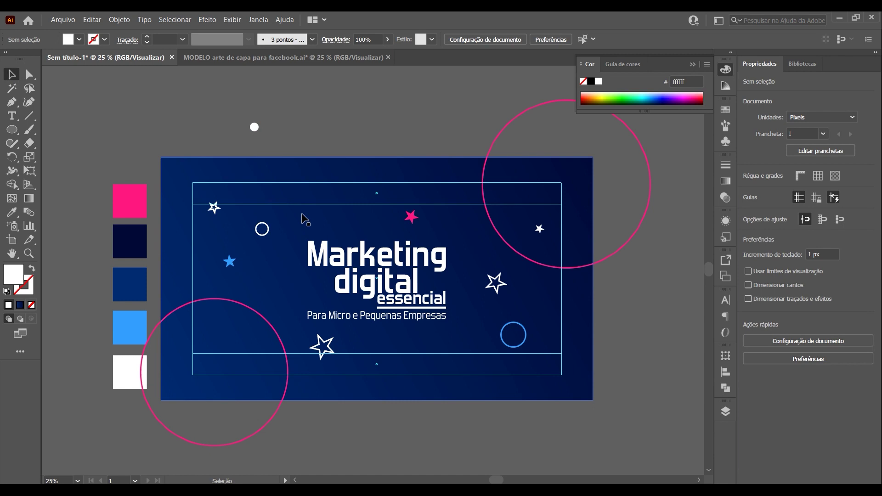
Move the circle onto the artboard's top-left area and shrink it to a 16 px dot
key(ctrl+plus)
key(ctrl+plus)
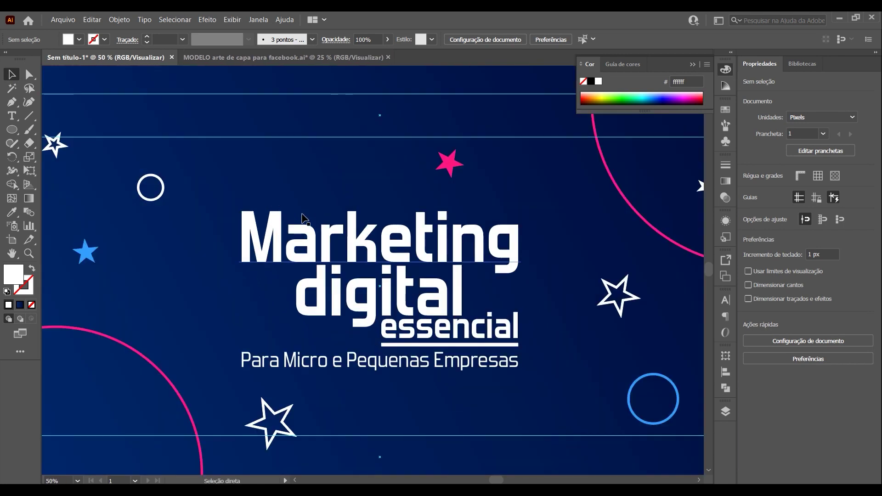
mouse_move(301, 217)
mouse_down()
mouse_move(301, 107)
mouse_move(343, 124)
mouse_up()
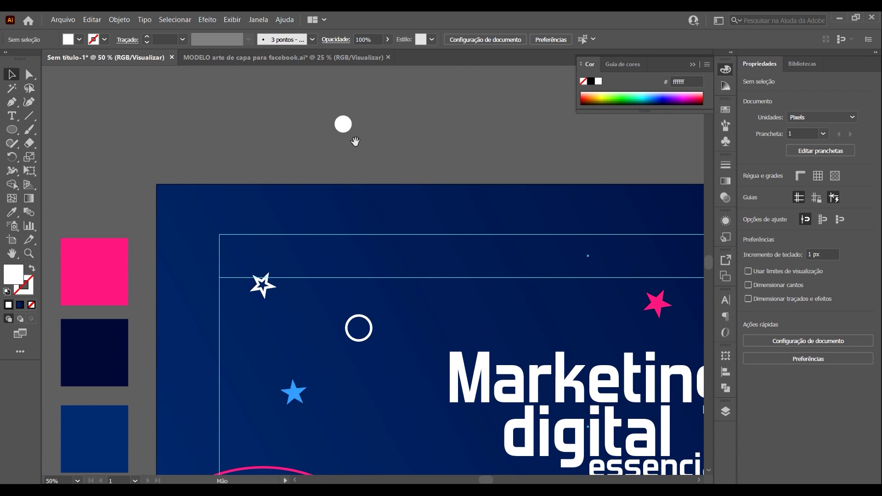
mouse_move(346, 124)
mouse_down()
mouse_move(409, 277)
mouse_move(408, 305)
mouse_move(414, 295)
mouse_move(403, 308)
mouse_up()
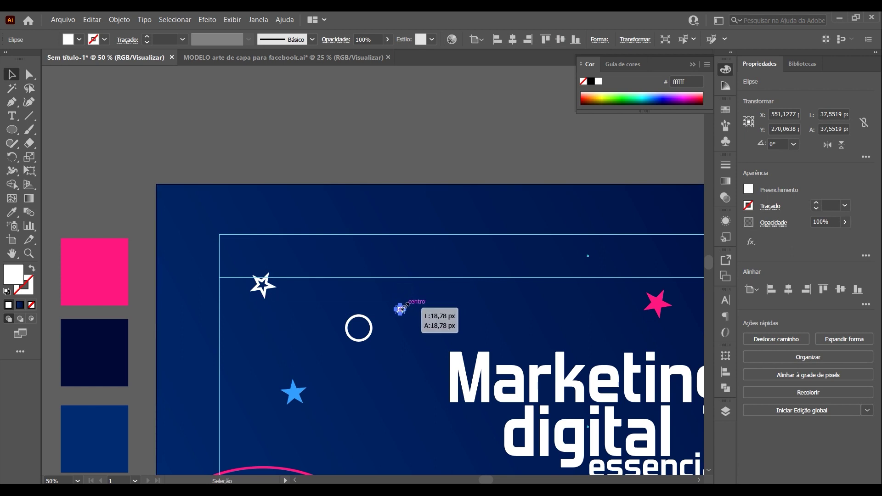
mouse_move(403, 307)
mouse_down()
mouse_move(347, 180)
mouse_move(326, 154)
mouse_move(324, 177)
mouse_up()
click(423, 145)
click(322, 179)
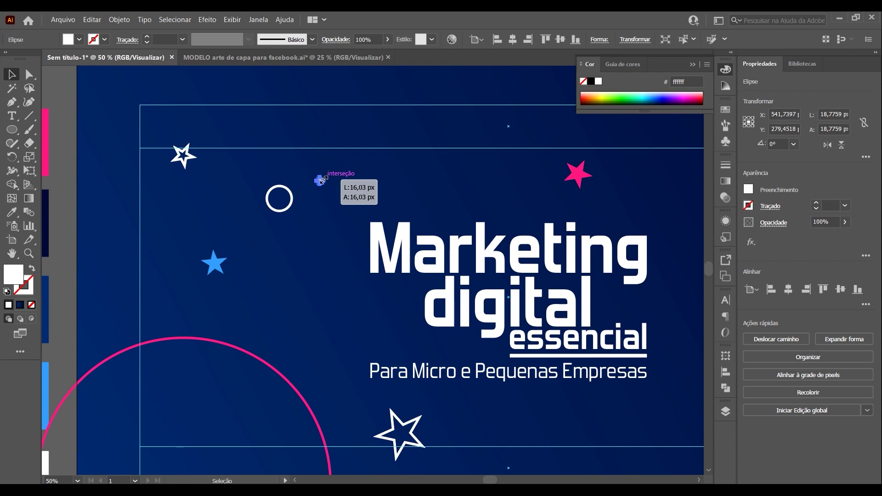
drag(325, 178, 329, 177)
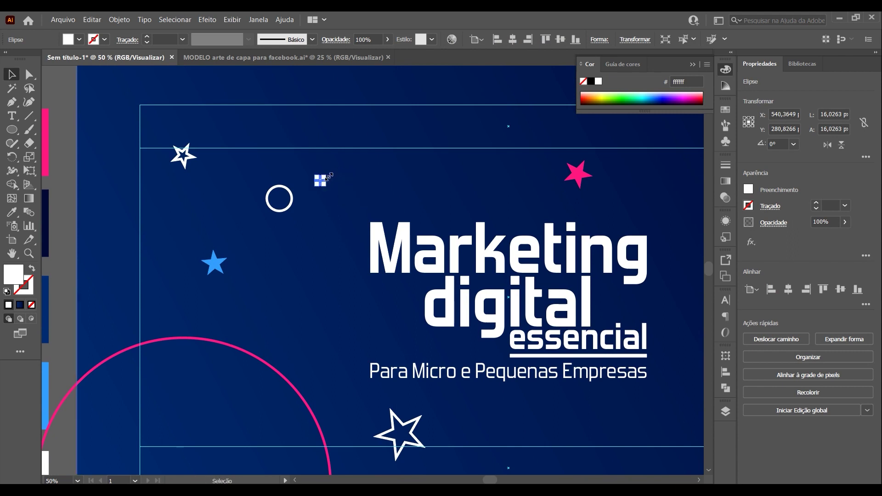
Move the outlined white ring further left and down
click(367, 164)
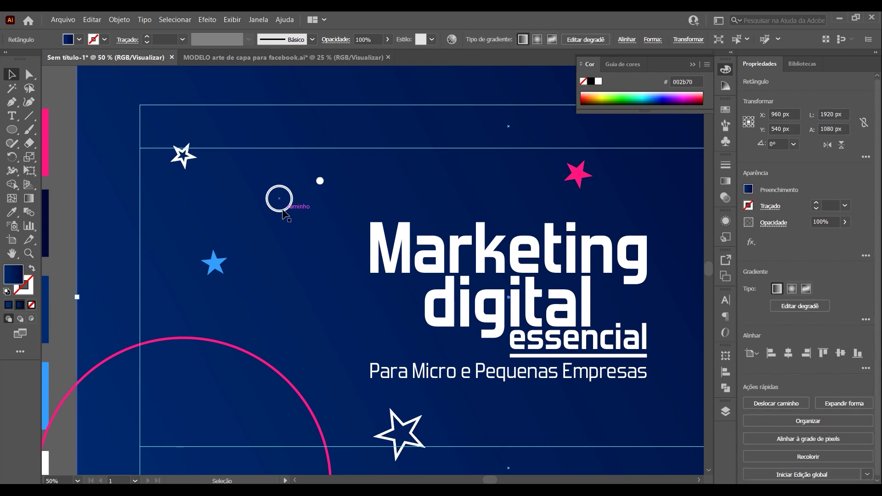
drag(271, 209, 154, 244)
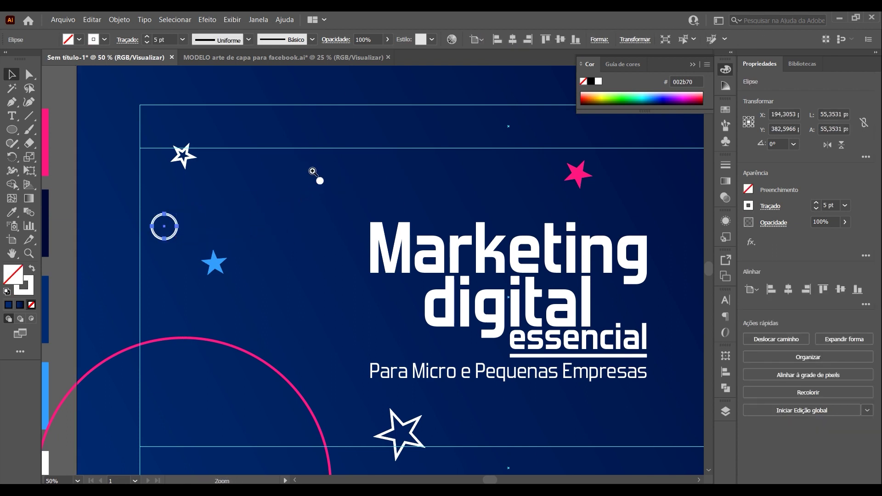
click(312, 176)
Duplicate the white dot rightward with Ctrl+D into a row of five evenly spaced dots
click(381, 278)
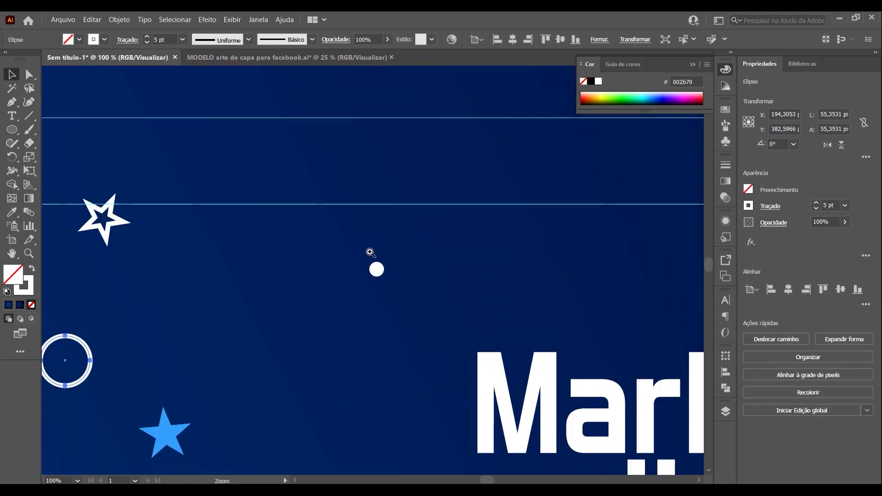
drag(376, 269, 237, 266)
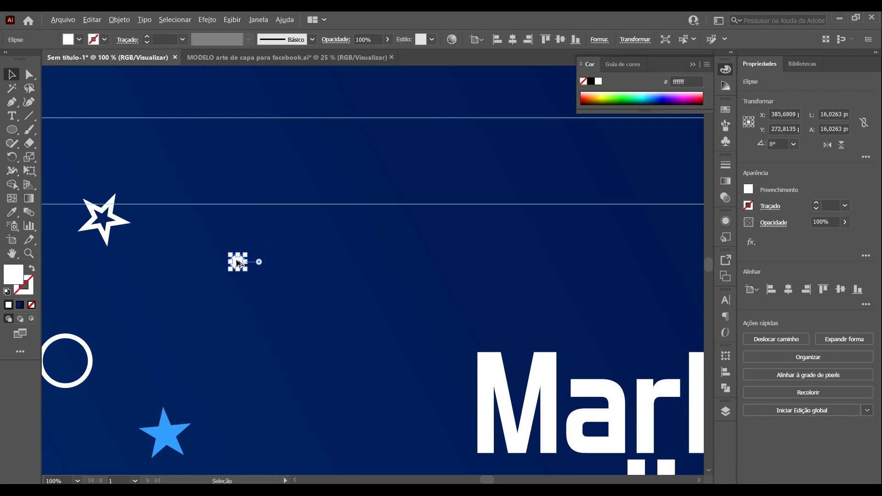
mouse_move(237, 264)
mouse_down()
mouse_move(285, 251)
mouse_move(288, 261)
mouse_up()
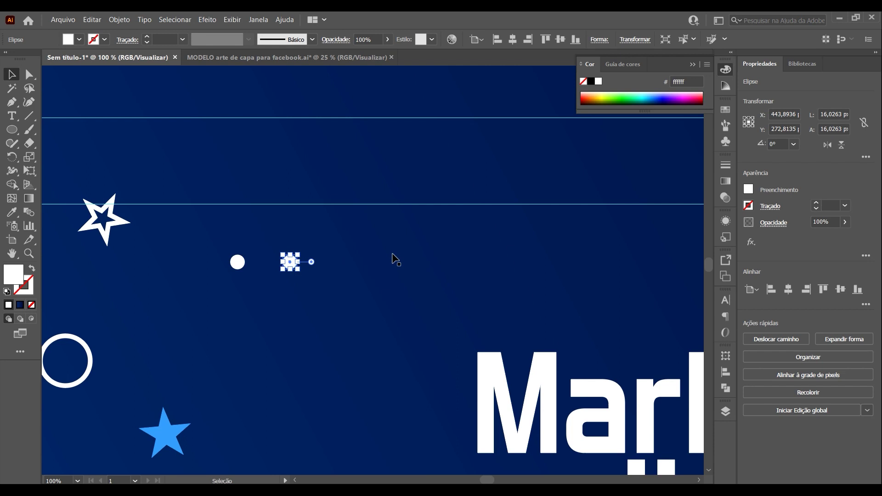
key(a)
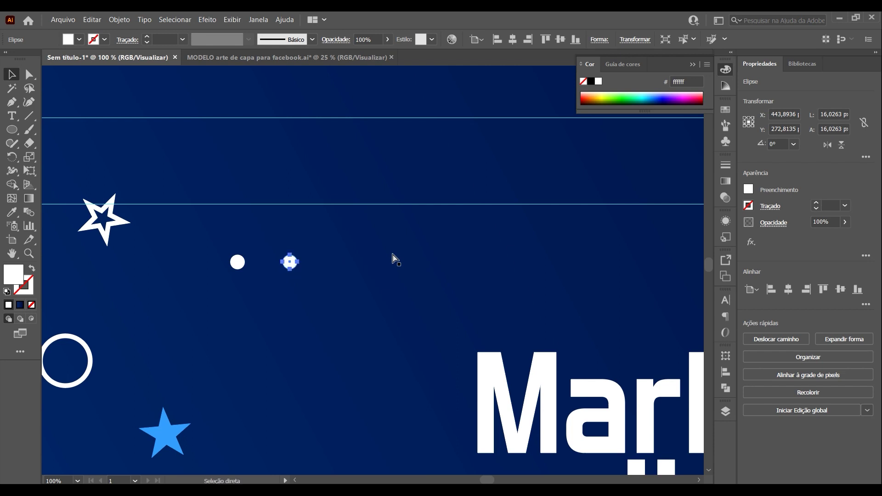
key(ctrl+d)
key(ctrl+d)
key(ctrl+d)
key(v)
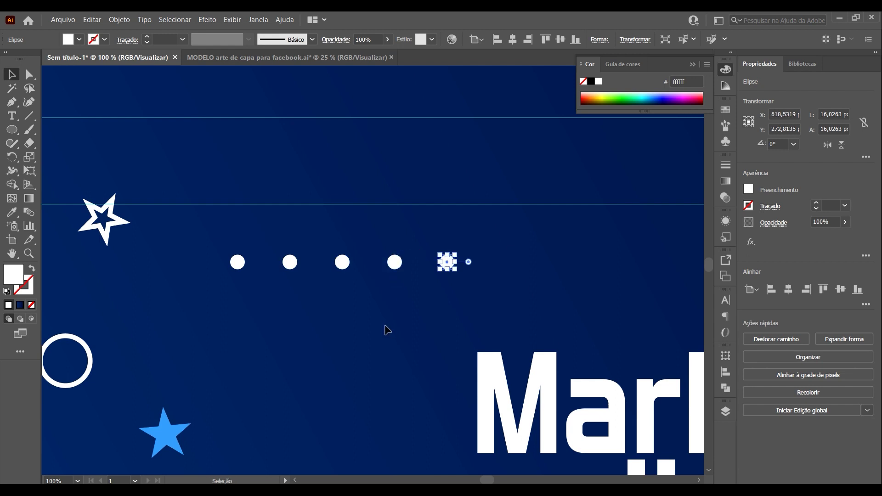
click(386, 327)
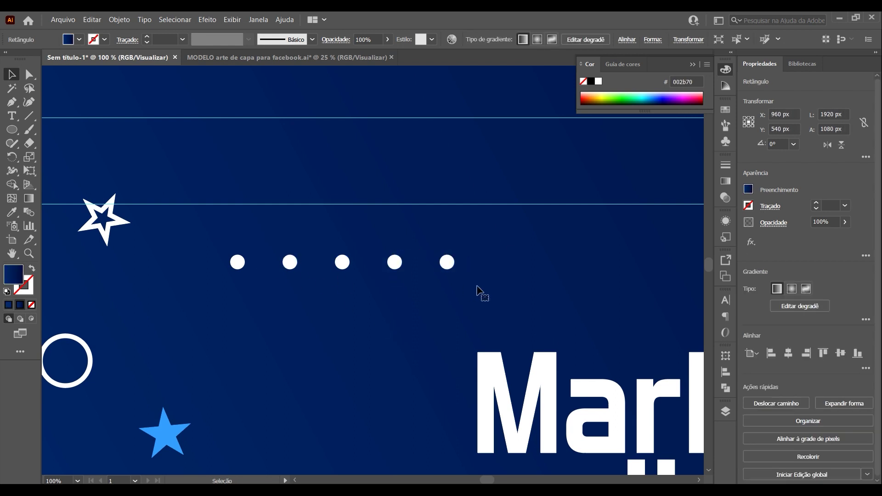
Select all five dots and group them
click(448, 262)
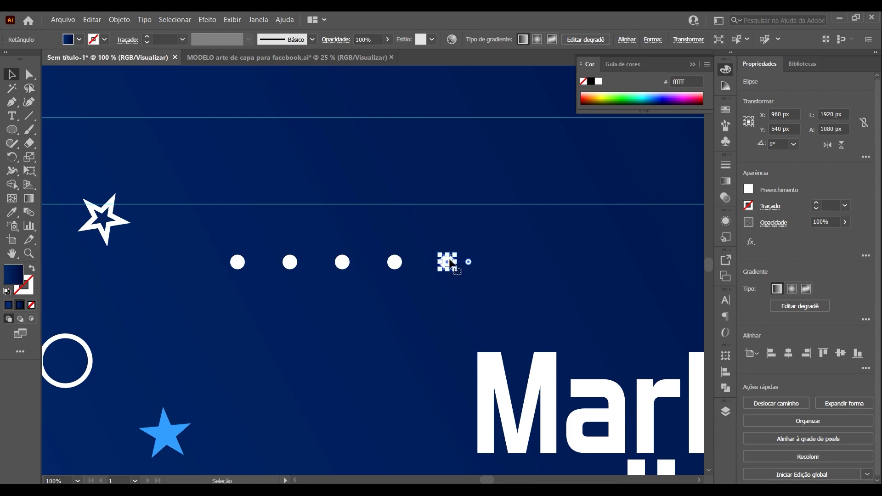
shift+click(395, 263)
shift+click(342, 262)
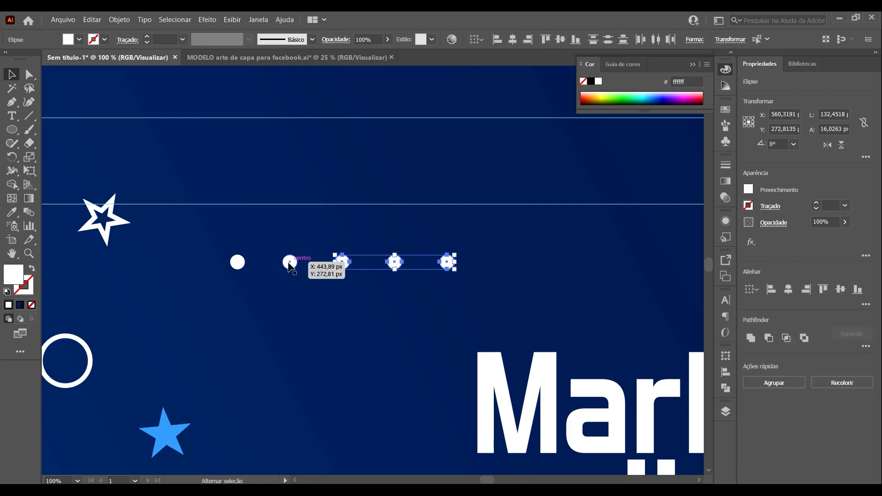
shift+click(289, 262)
shift+click(238, 262)
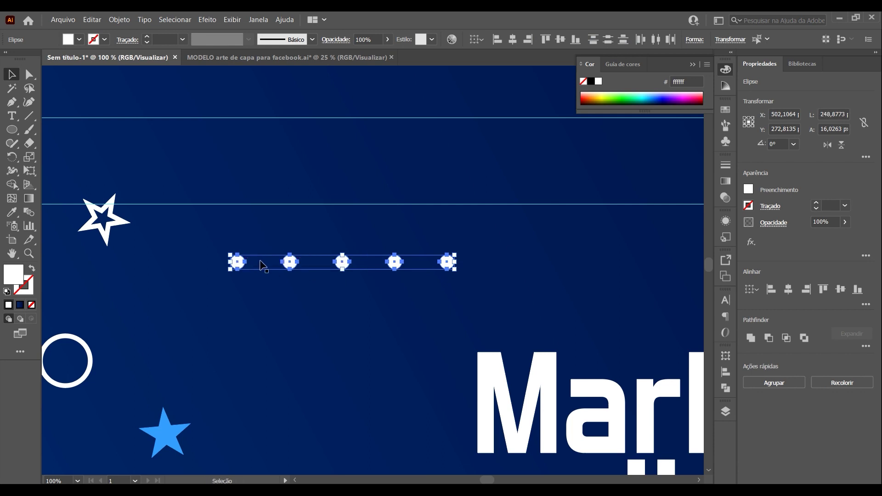
key(ctrl+g)
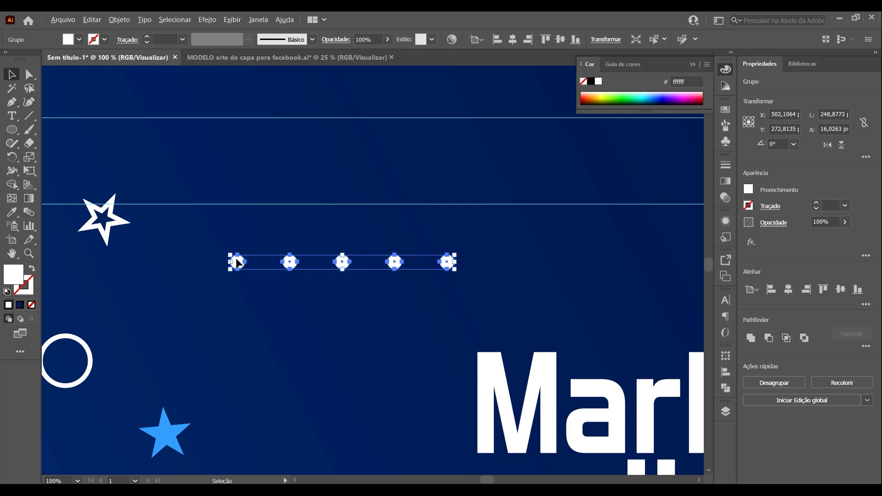
Copy the dot row about 62 px down and repeat with Ctrl+D to build more rows
drag(237, 262, 230, 321)
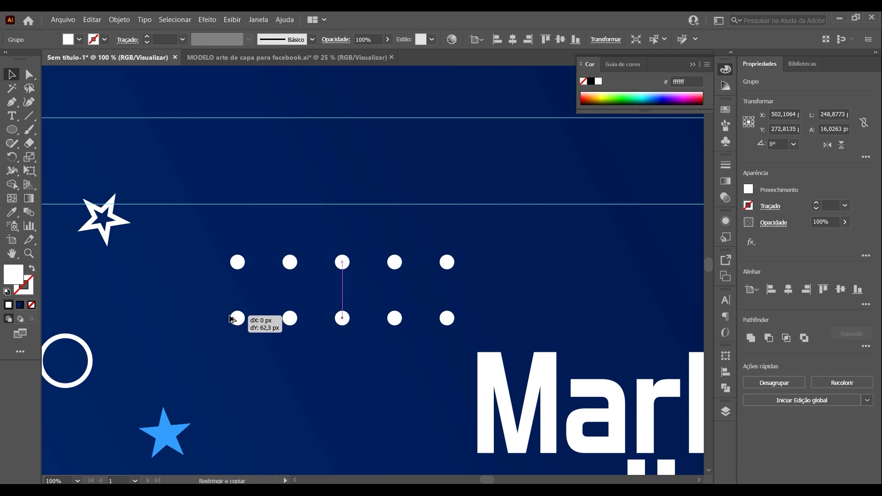
drag(230, 321, 230, 317)
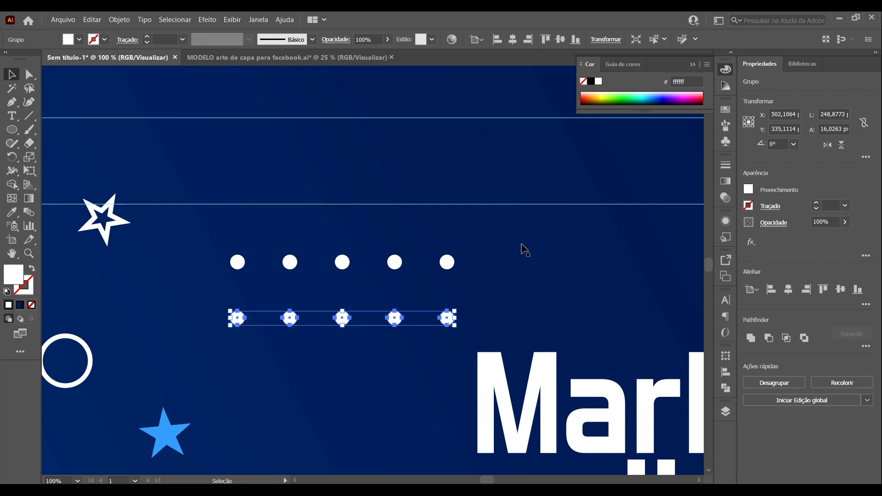
key(ctrl+d)
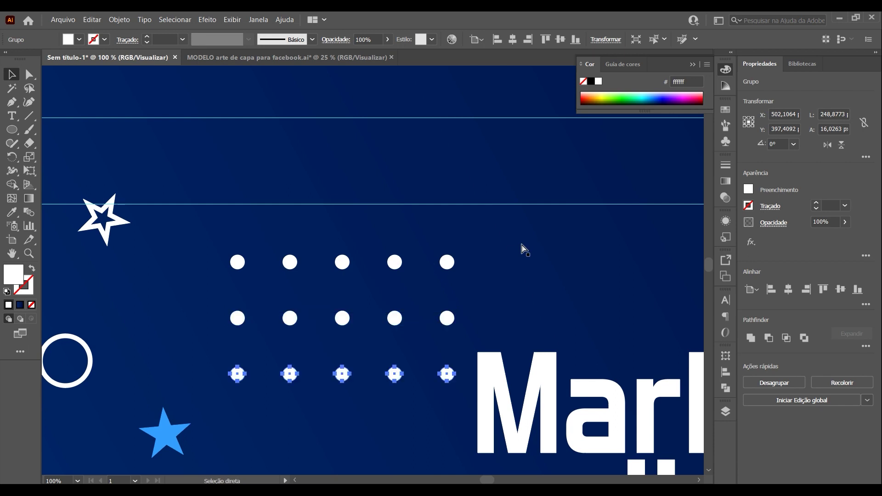
key(ctrl+d)
key(ctrl+d)
key(ctrl+d)
key(ctrl+d)
Select every row of the dot grid
key(ctrl+minus)
key(ctrl+minus)
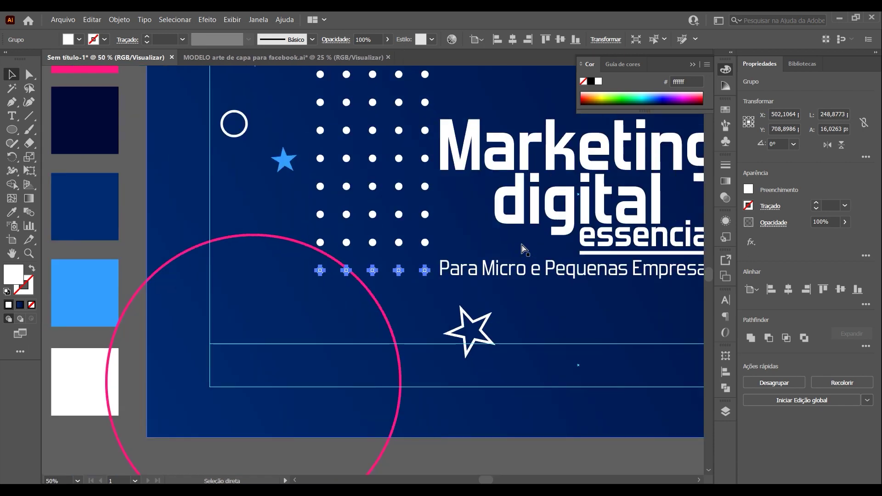
scroll(528, 252, up, 3)
scroll(505, 193, up, 1)
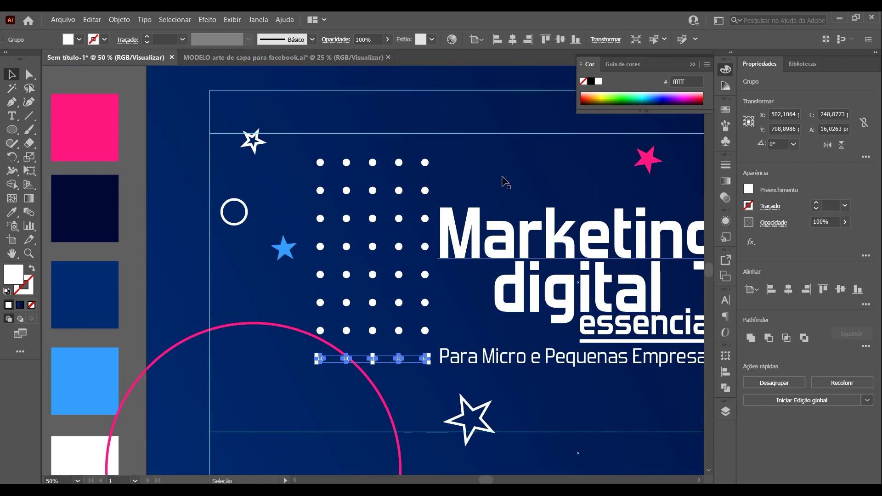
click(478, 163)
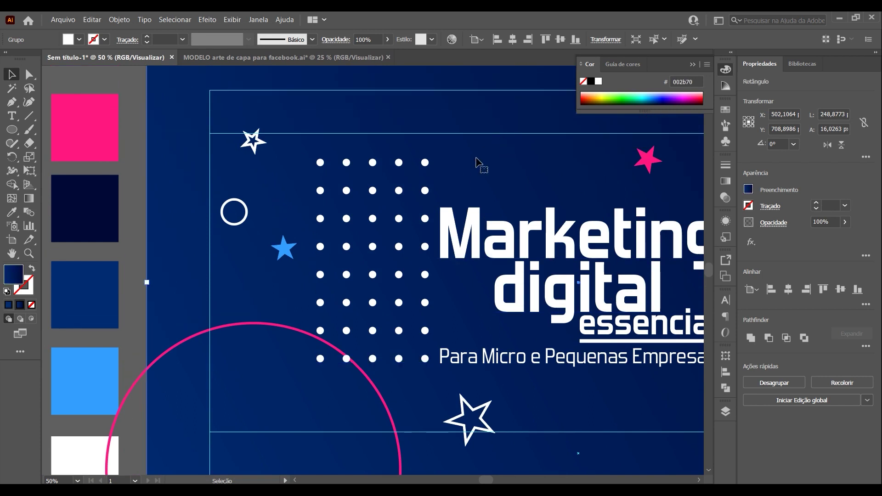
click(424, 359)
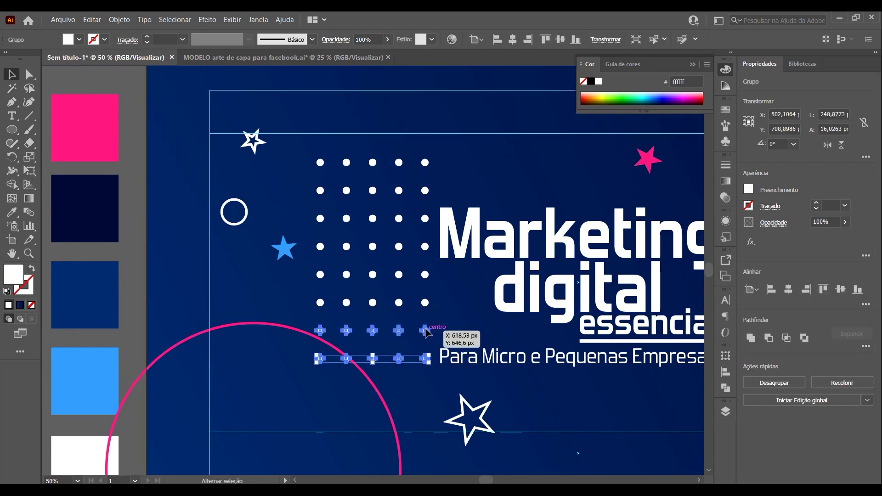
shift+click(424, 330)
shift+click(424, 302)
shift+click(425, 274)
shift+click(425, 247)
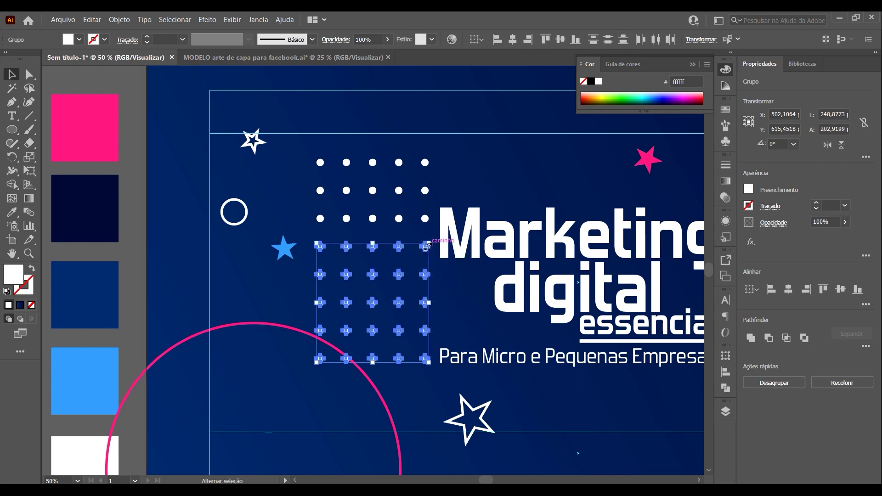
shift+click(425, 218)
shift+click(425, 190)
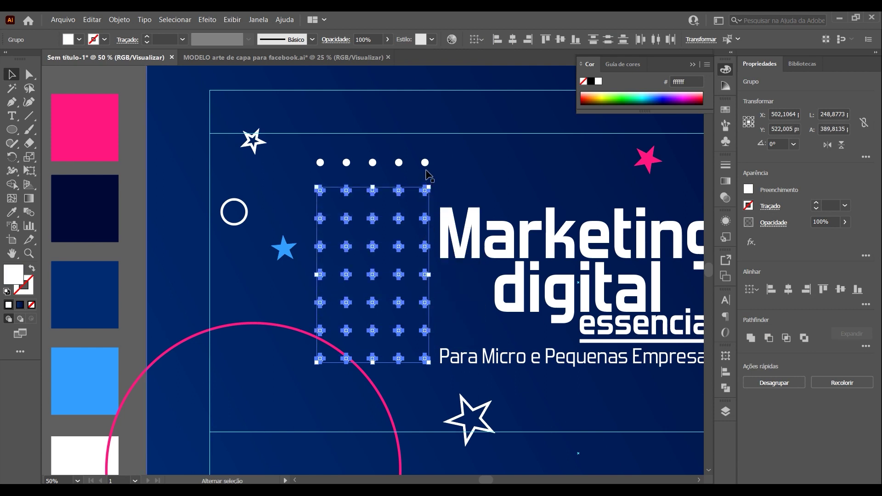
shift+click(425, 162)
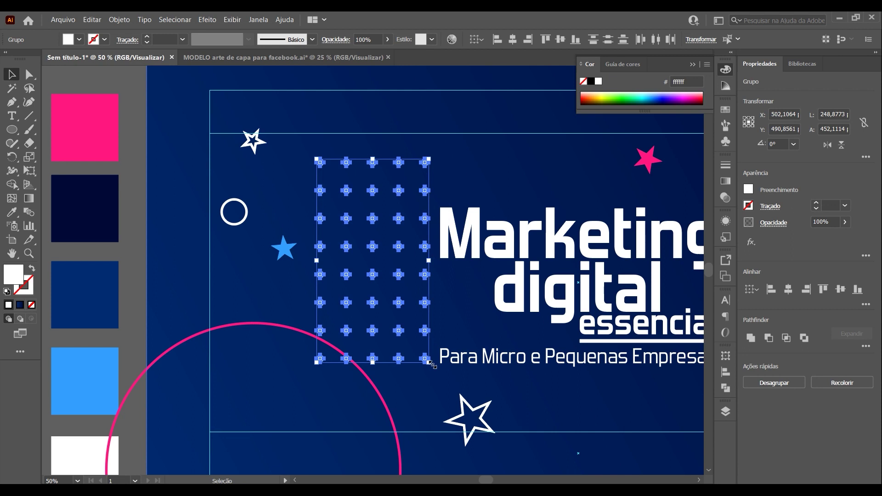
Scale the dot grid down to about 124 × 226 px and move it up to the upper left
drag(429, 363, 375, 266)
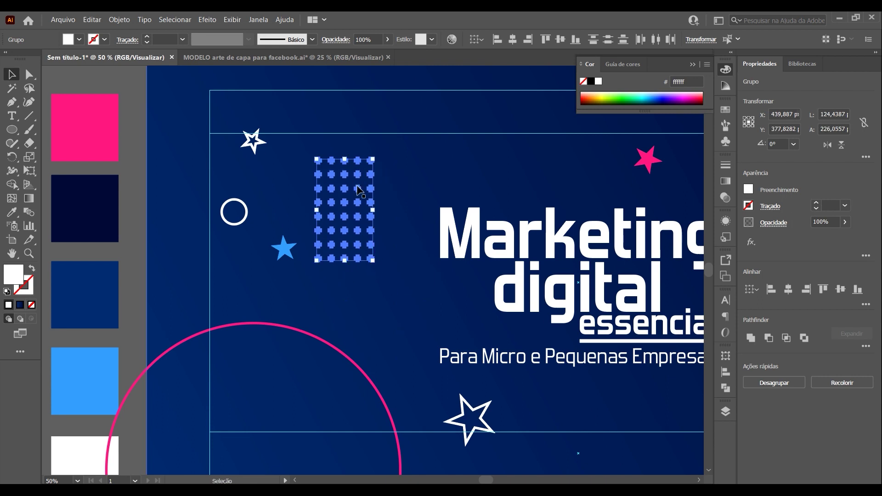
drag(358, 161, 356, 128)
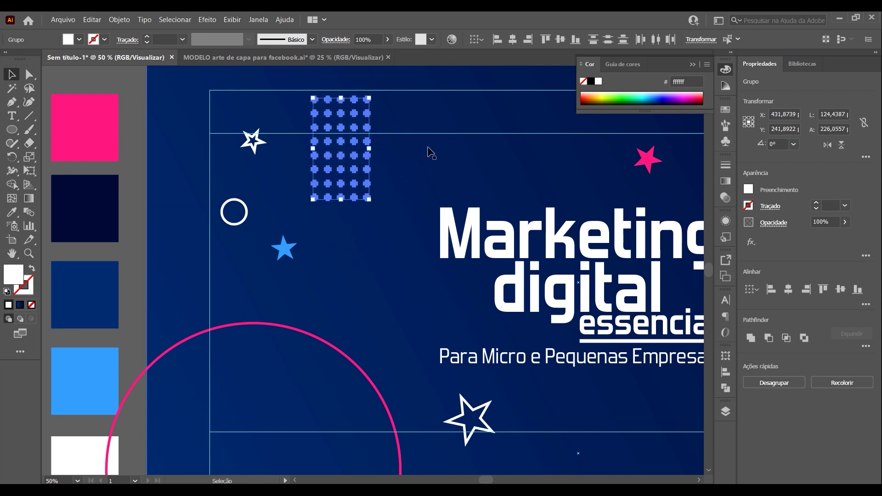
click(407, 127)
key(ctrl+0)
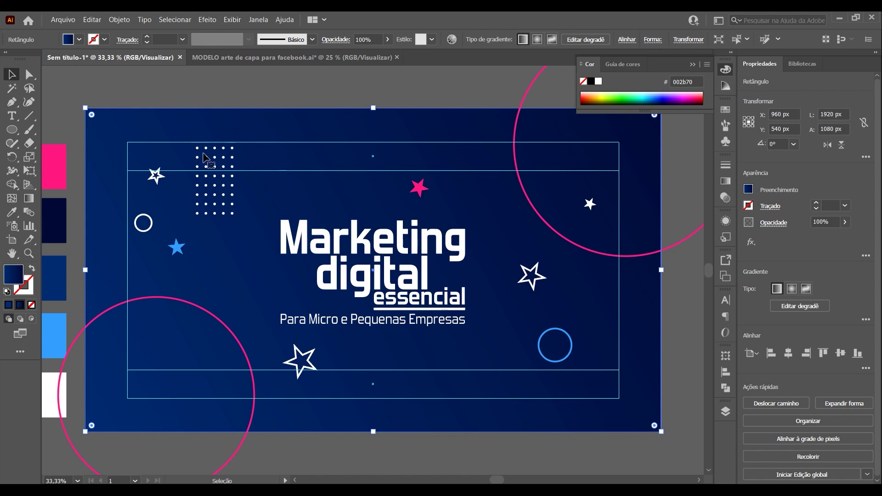
Raise the dot grid slightly and draw a 21 × 52 px rectangle to its right
drag(215, 153, 215, 133)
click(250, 269)
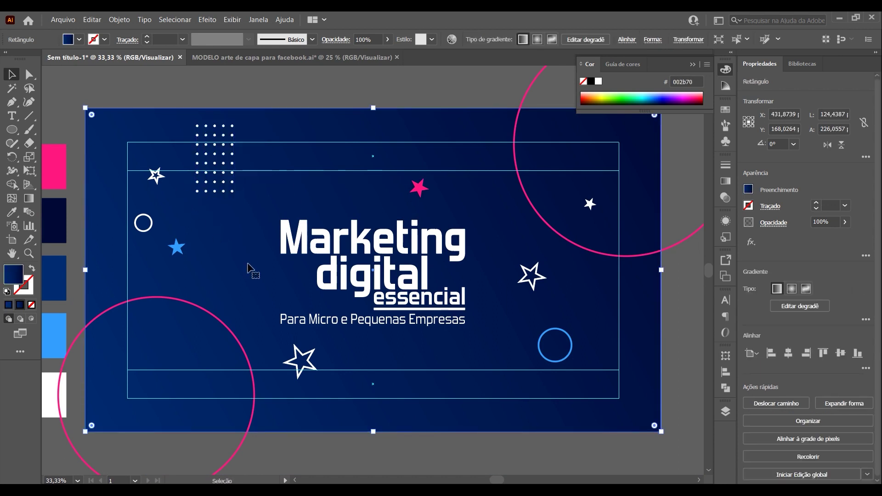
click(14, 131)
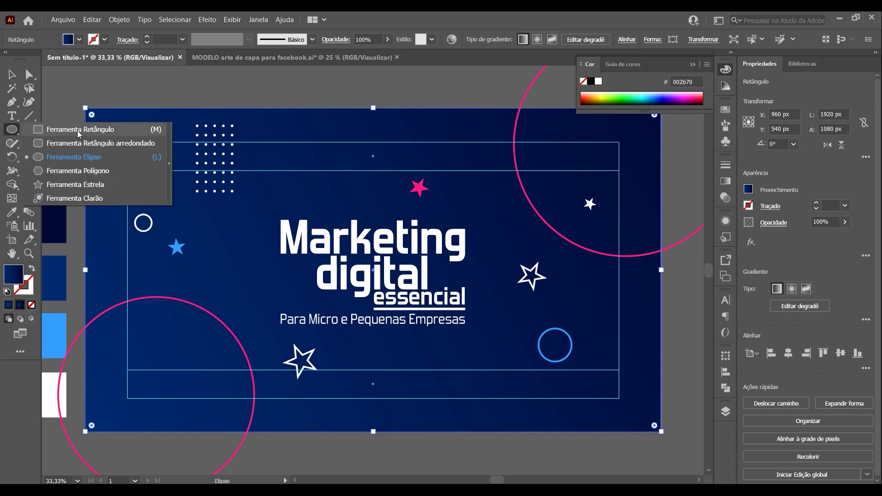
click(94, 133)
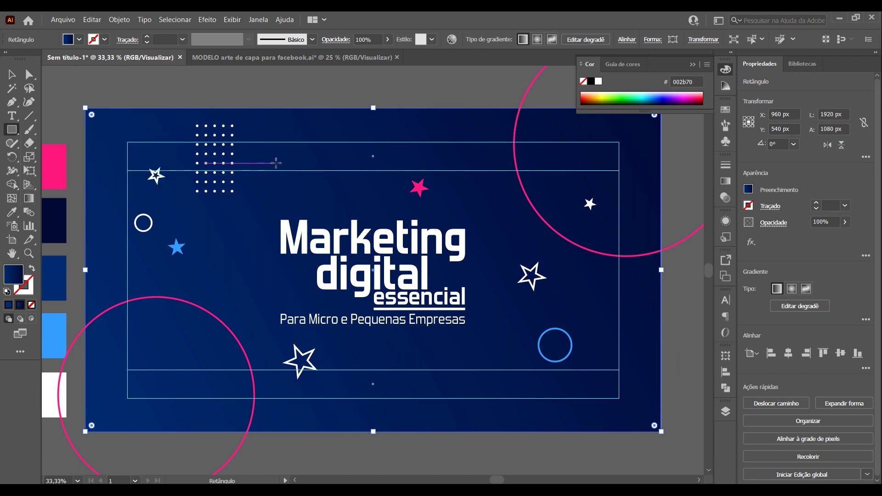
drag(276, 162, 283, 180)
key(Up)
key(Up)
key(Right)
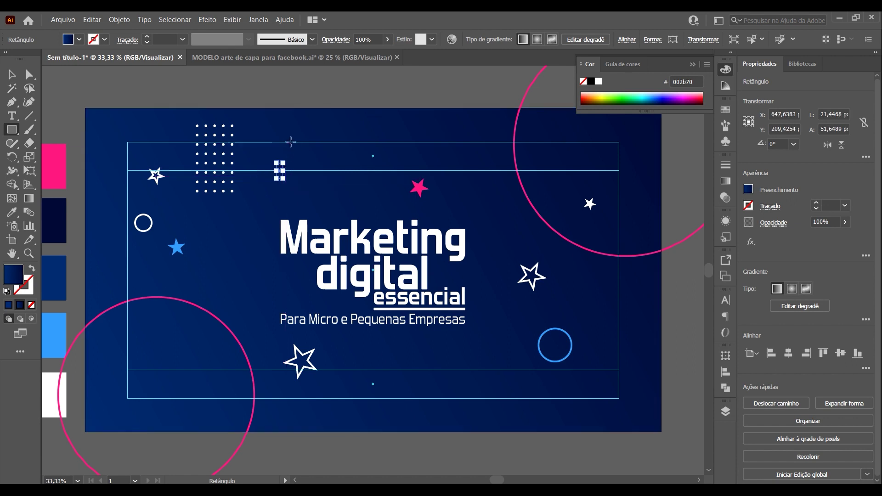
key(ctrl+plus)
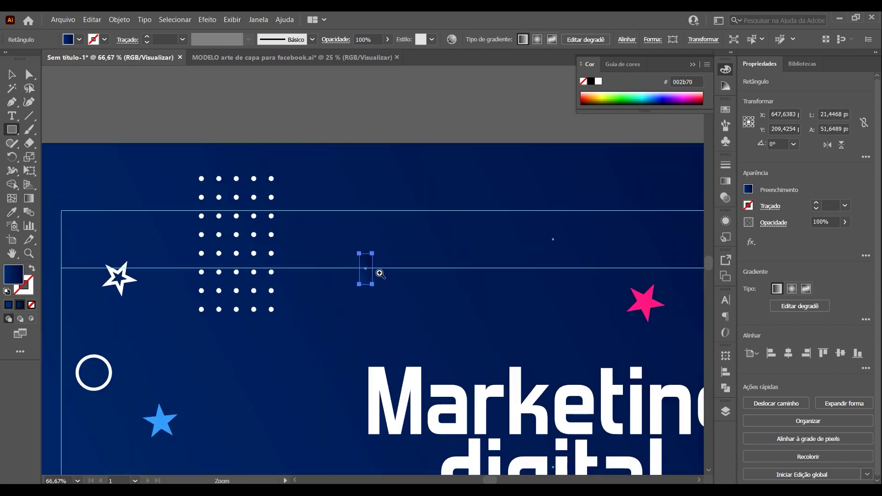
click(379, 273)
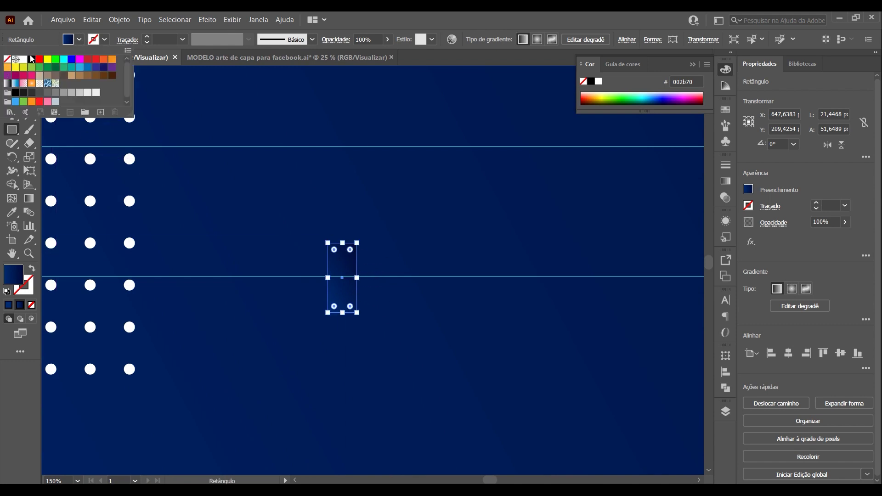
Fill the rectangle white and cross it with a 90°-rotated copy, selecting both as a plus
click(23, 60)
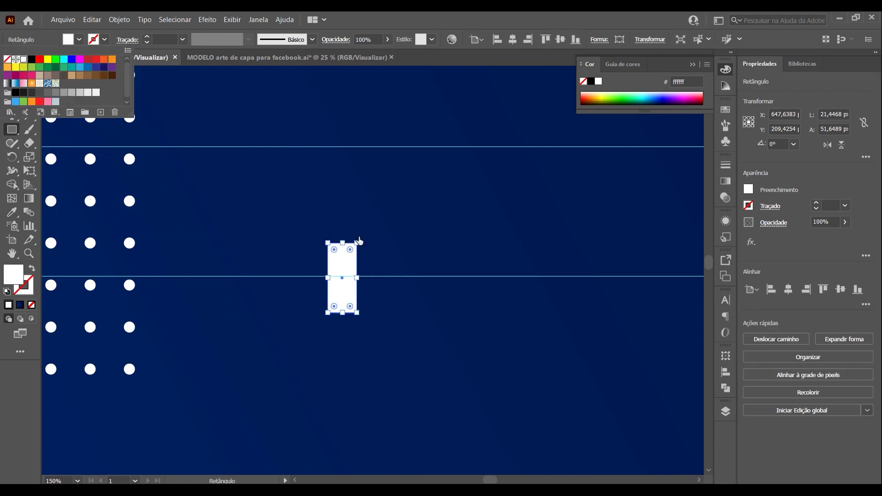
click(345, 261)
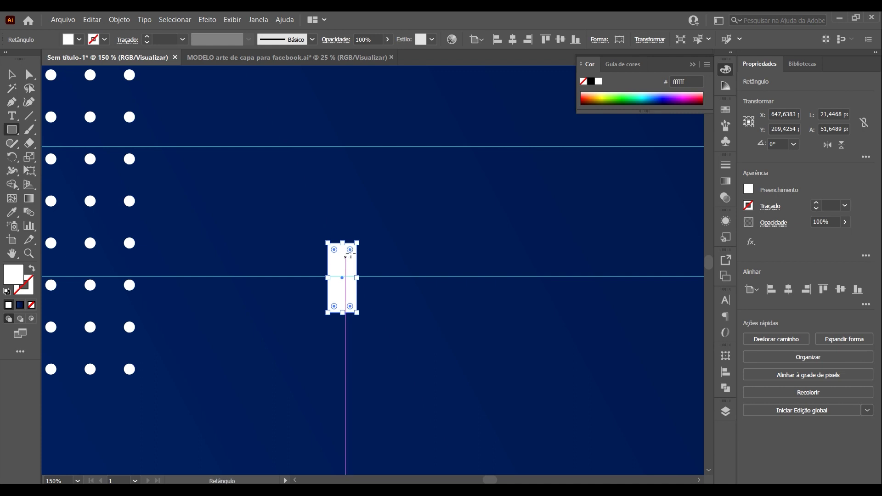
click(15, 76)
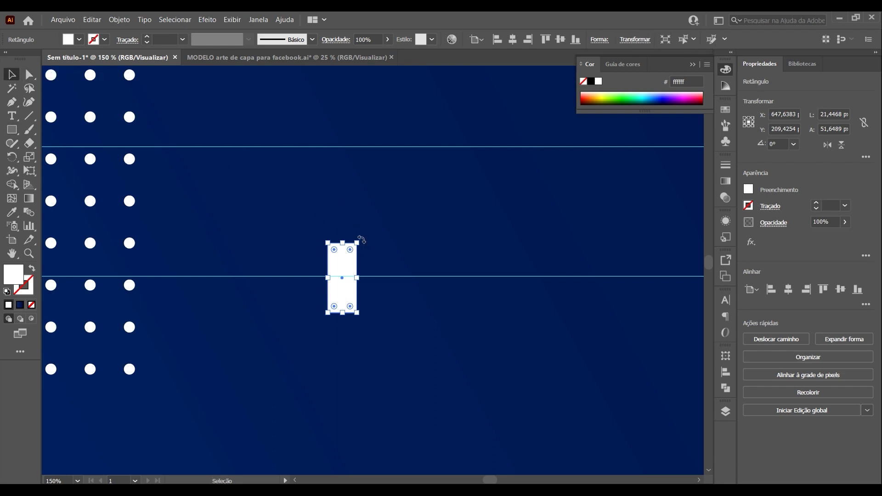
mouse_move(361, 240)
mouse_down()
mouse_move(287, 229)
mouse_move(273, 261)
mouse_up()
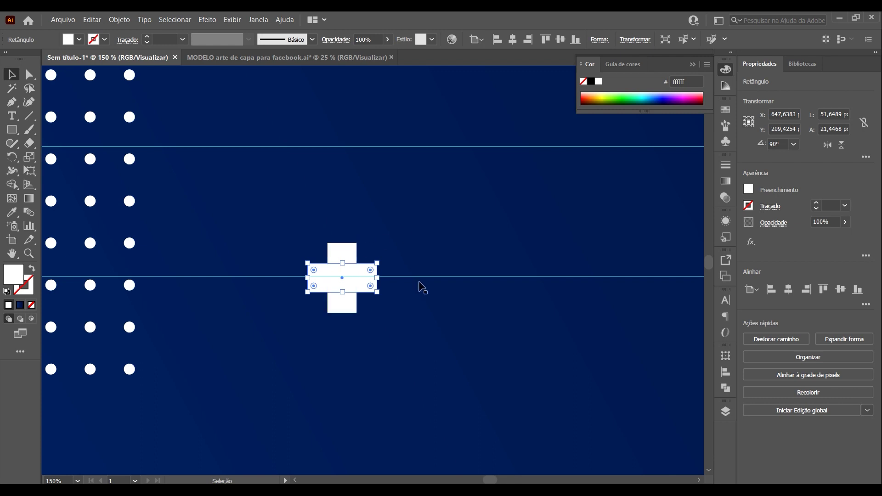
click(409, 294)
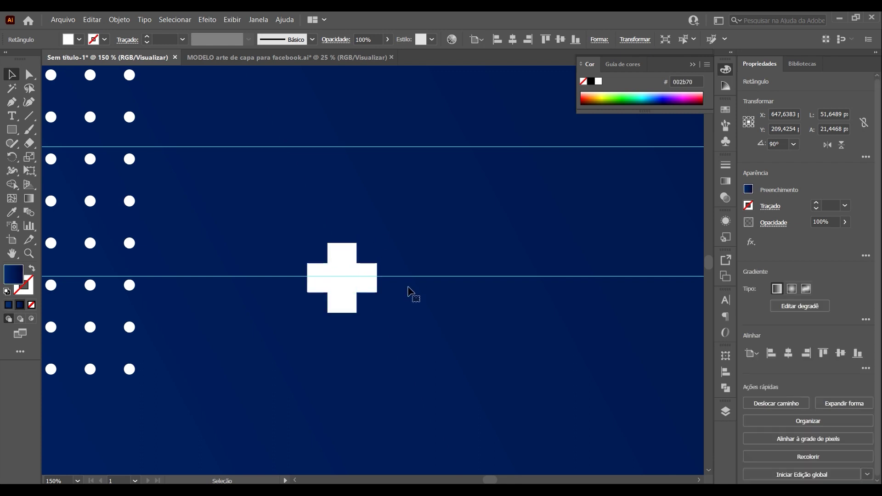
click(318, 280)
shift+click(346, 245)
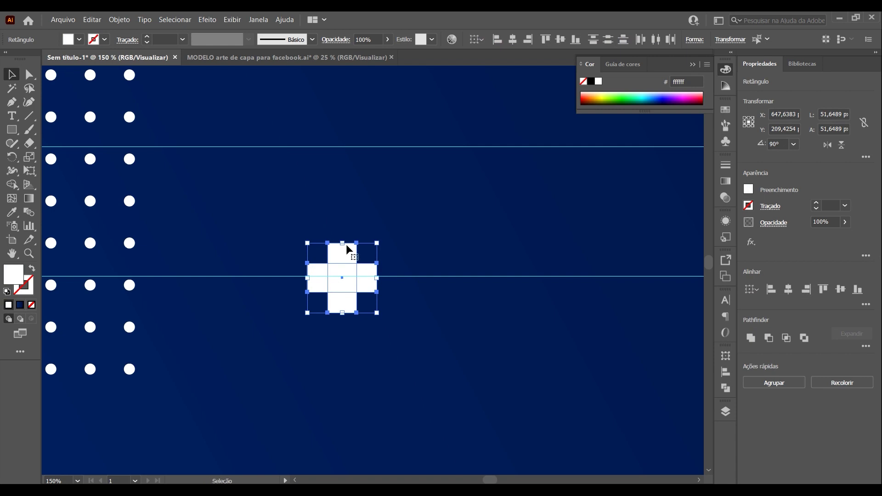
Unite the two crossed rectangles into one white plus, then zoom out to the whole cover
click(751, 338)
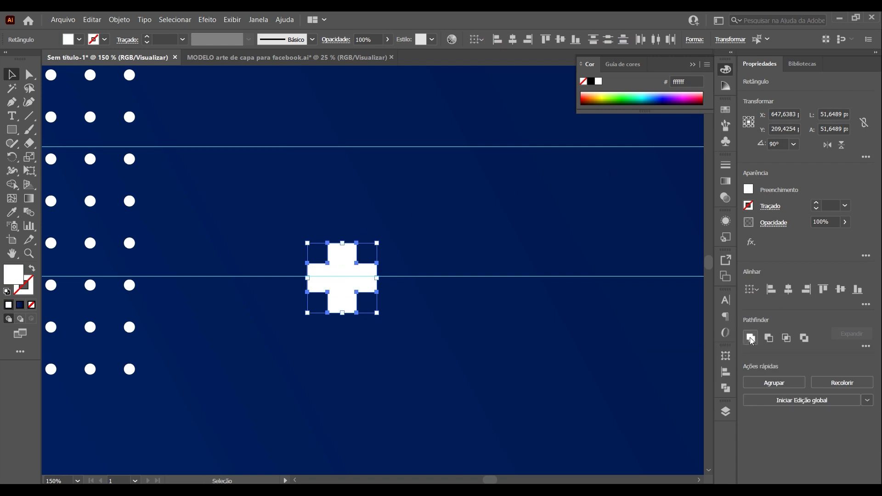
click(435, 214)
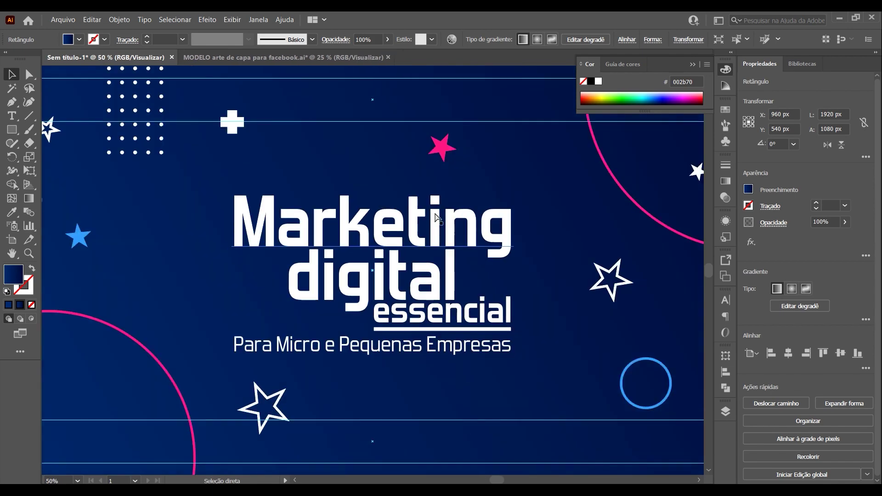
key(ctrl+minus)
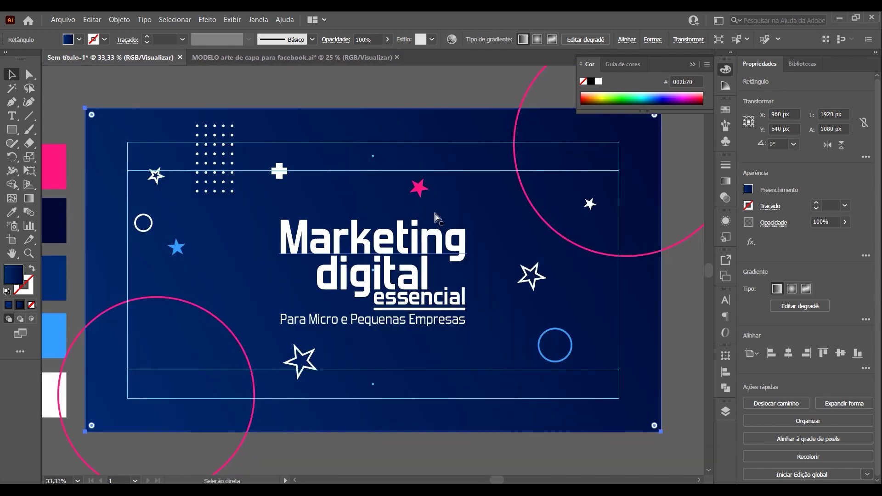
Place the white plus beside the title and spread copies to the lower left and upper right
mouse_move(280, 175)
mouse_down()
mouse_move(274, 211)
mouse_move(256, 218)
mouse_up()
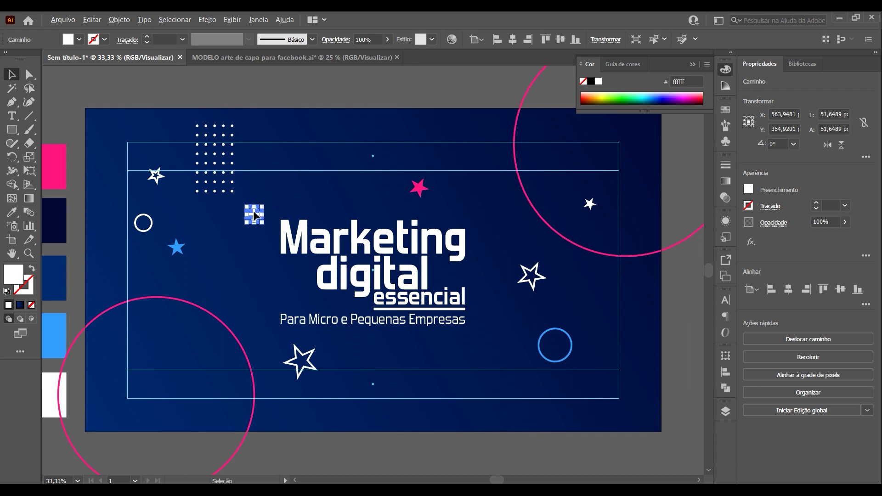
drag(254, 214, 162, 345)
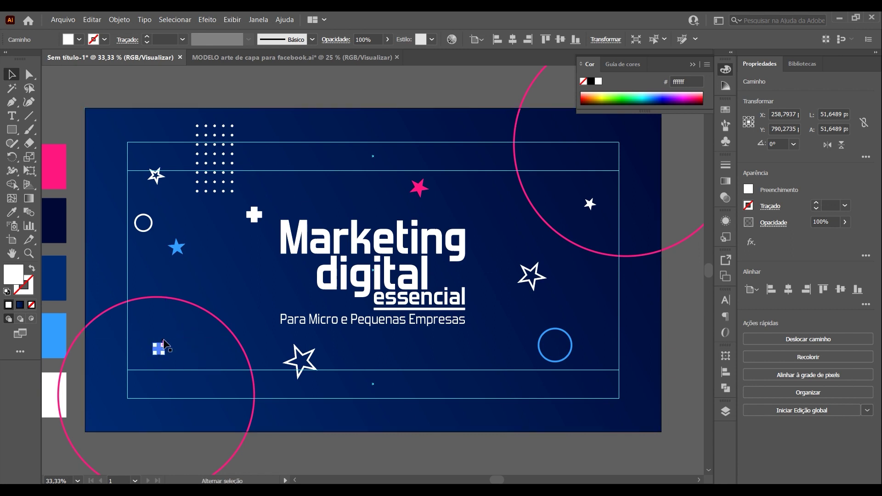
click(255, 215)
mouse_move(255, 216)
mouse_down()
mouse_move(488, 352)
mouse_move(507, 210)
mouse_up()
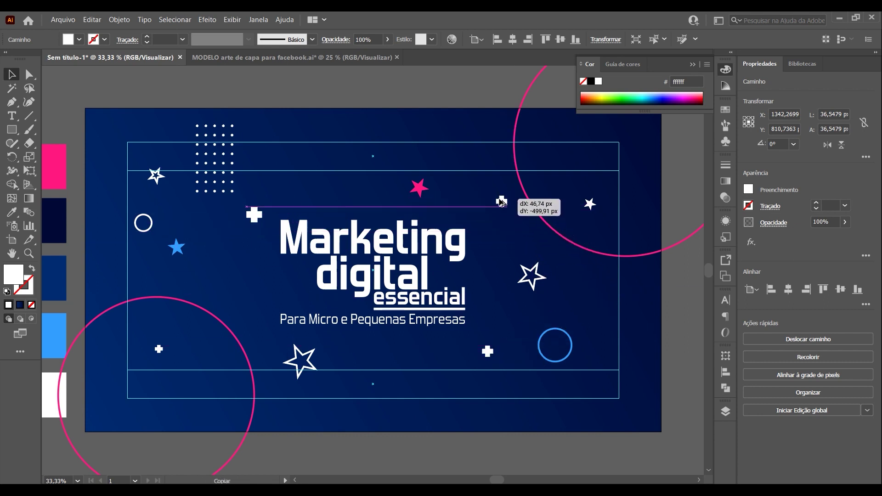
drag(507, 210, 502, 201)
drag(487, 352, 443, 353)
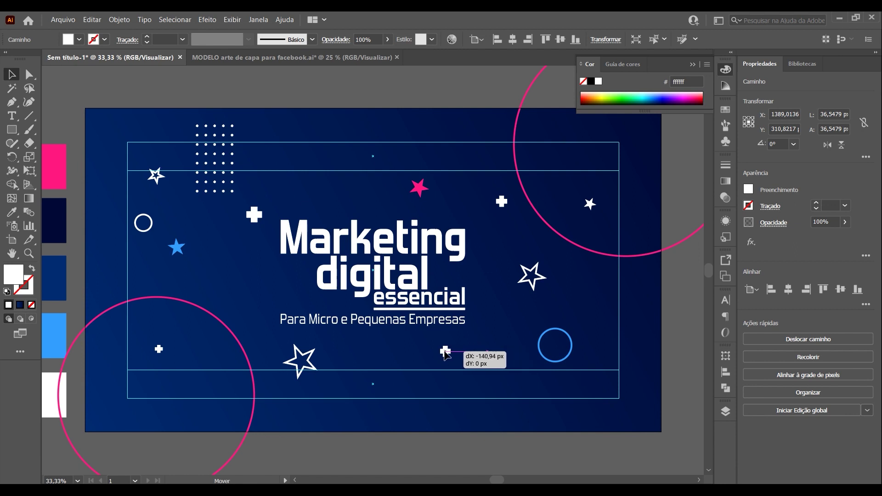
Reposition the blue star, outlined circle, large outlined star and white crosses around the title
drag(176, 247, 195, 270)
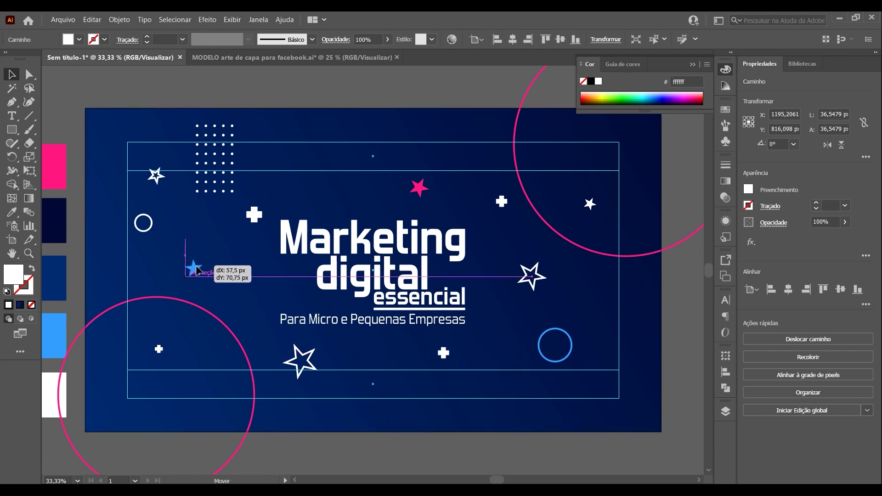
drag(154, 222, 167, 234)
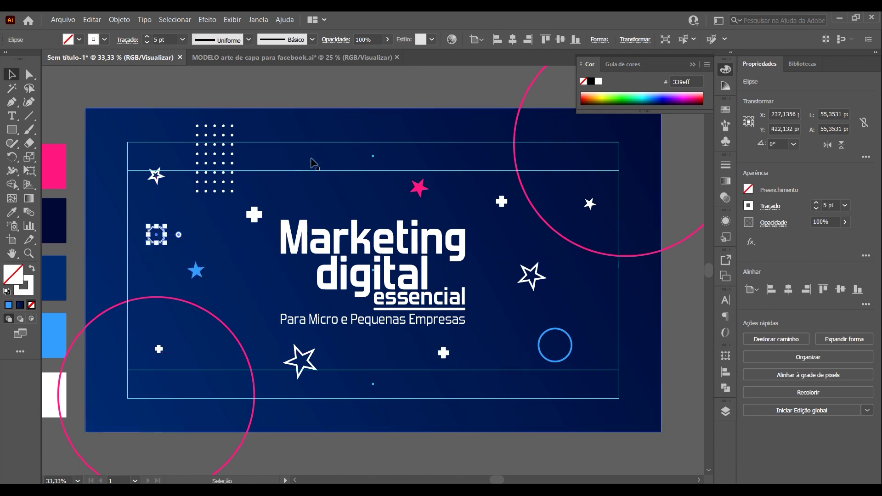
drag(254, 214, 259, 197)
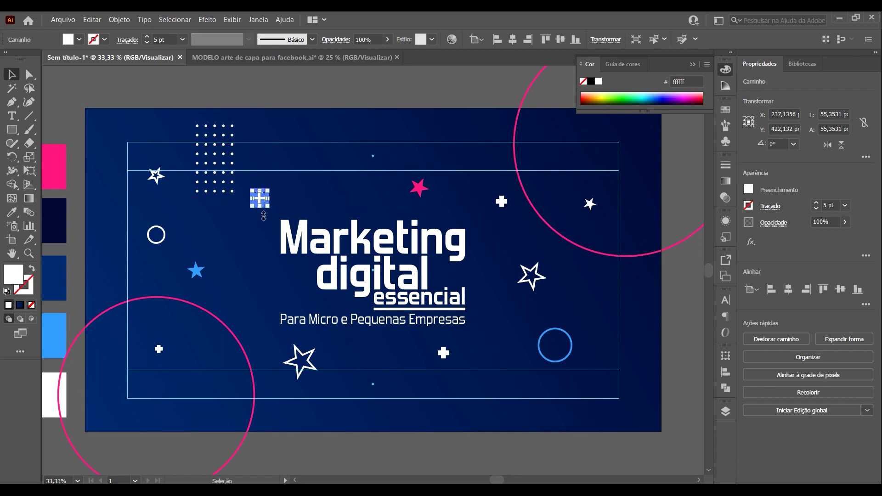
drag(312, 362, 307, 364)
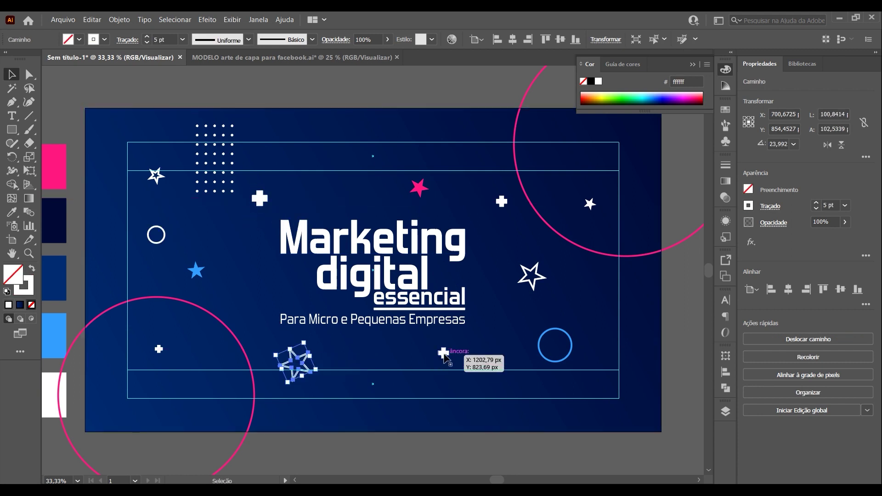
drag(444, 358, 450, 359)
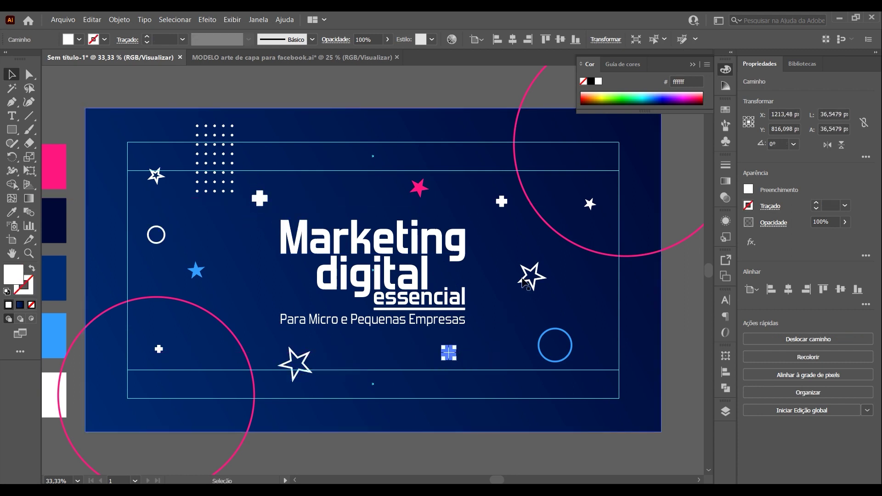
click(503, 204)
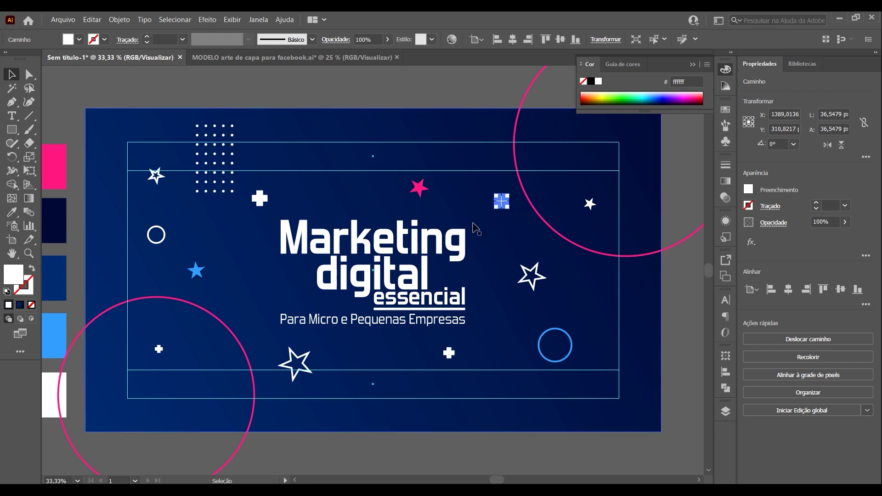
click(13, 212)
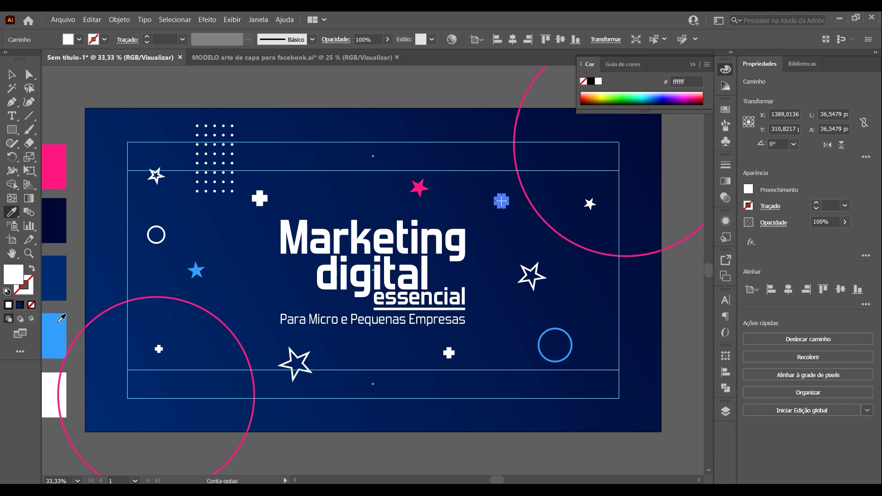
Color the upper-right cross with the light blue swatch
click(58, 322)
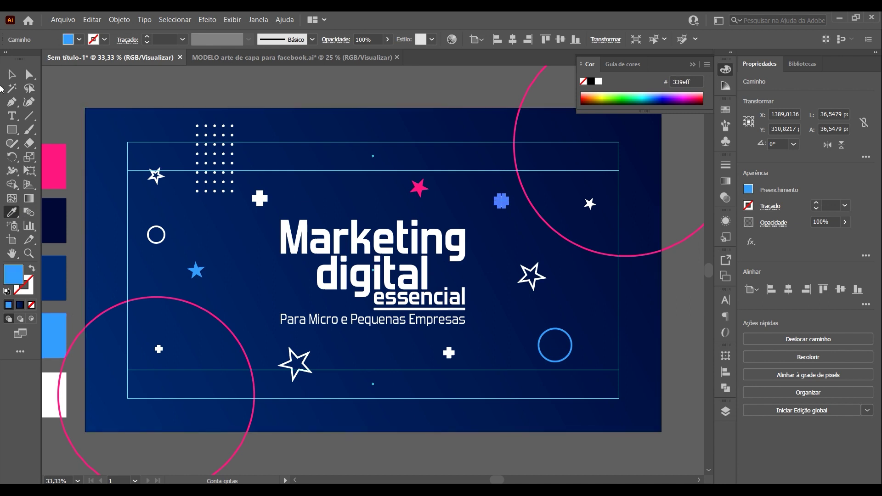
click(11, 74)
click(413, 102)
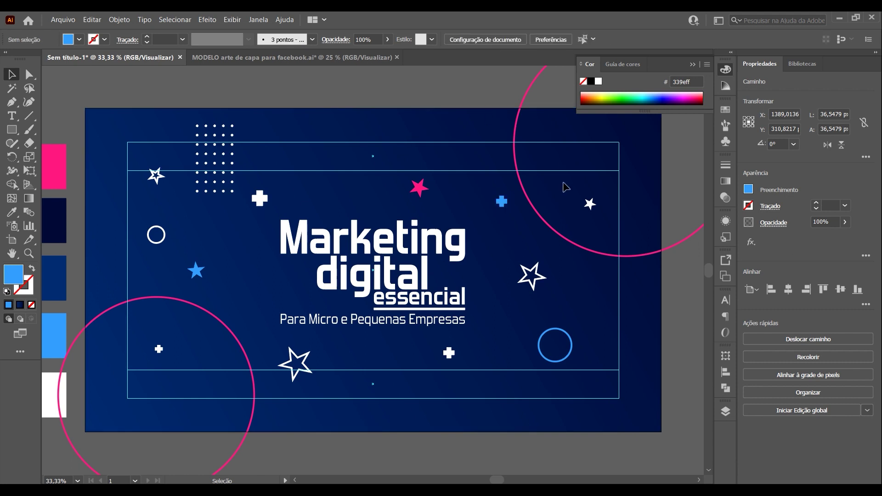
click(503, 204)
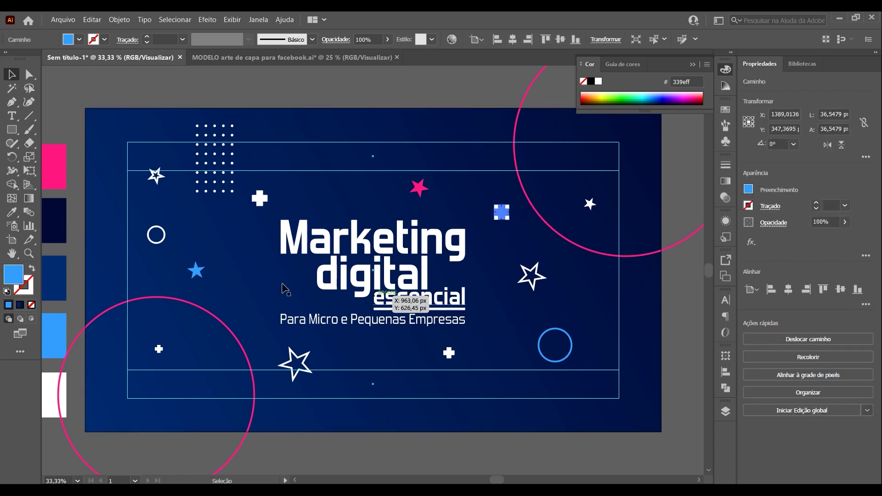
Move a white cross left of the title, fill it pink, and realign the lower cross
drag(260, 199, 238, 225)
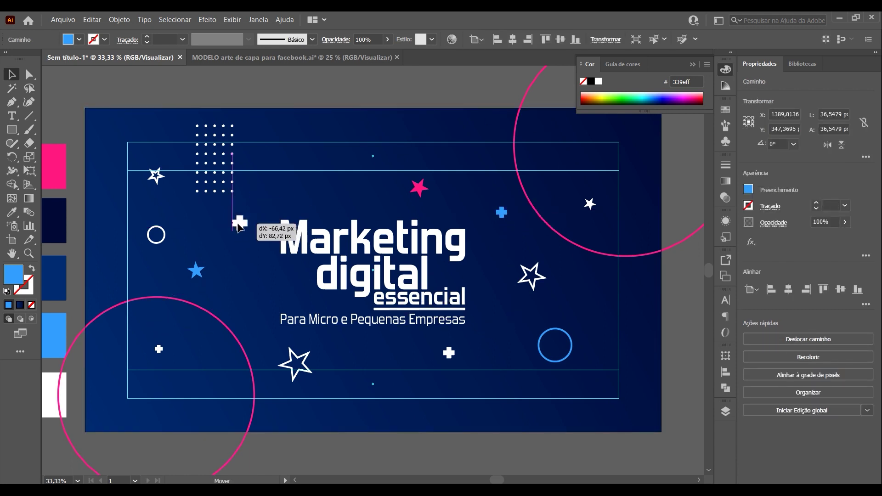
click(12, 212)
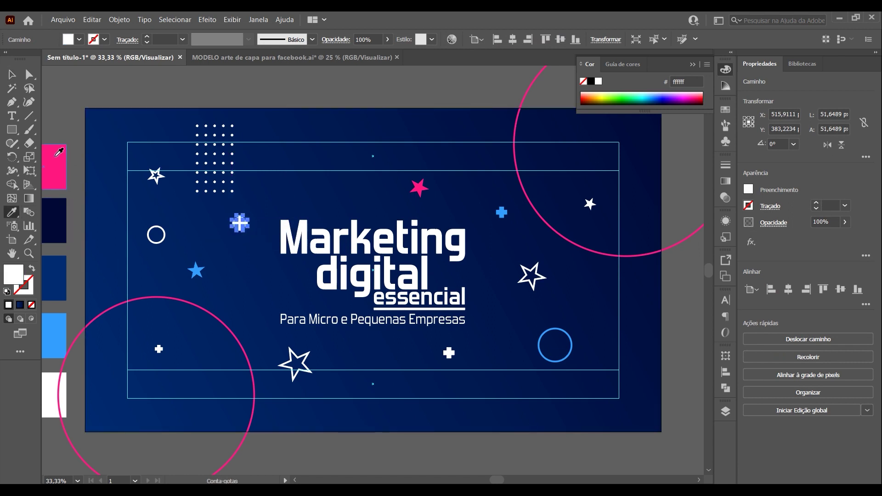
click(59, 152)
click(12, 74)
click(251, 169)
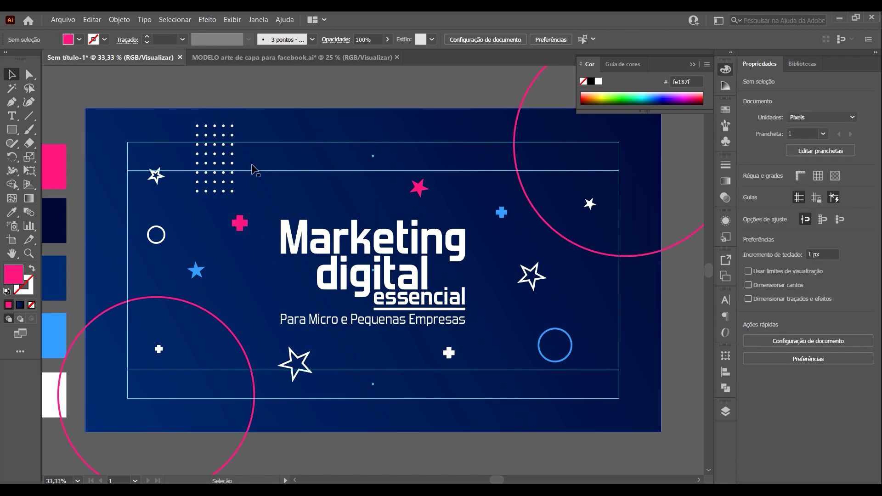
drag(450, 354, 442, 358)
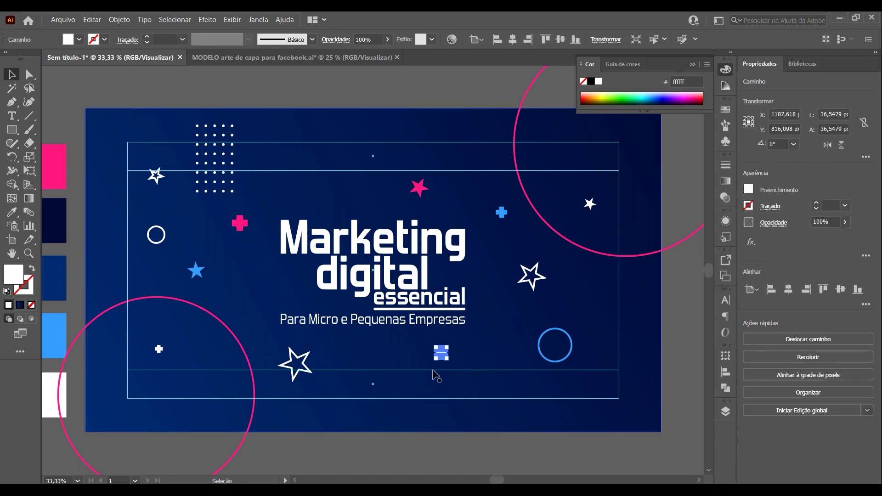
click(224, 132)
Duplicate the dot grid straight down and color the copy pink
click(224, 131)
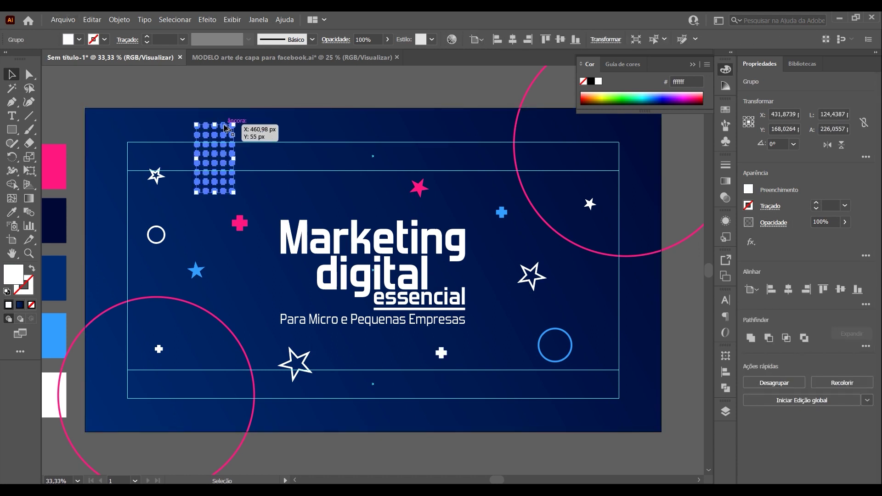
drag(225, 129, 230, 206)
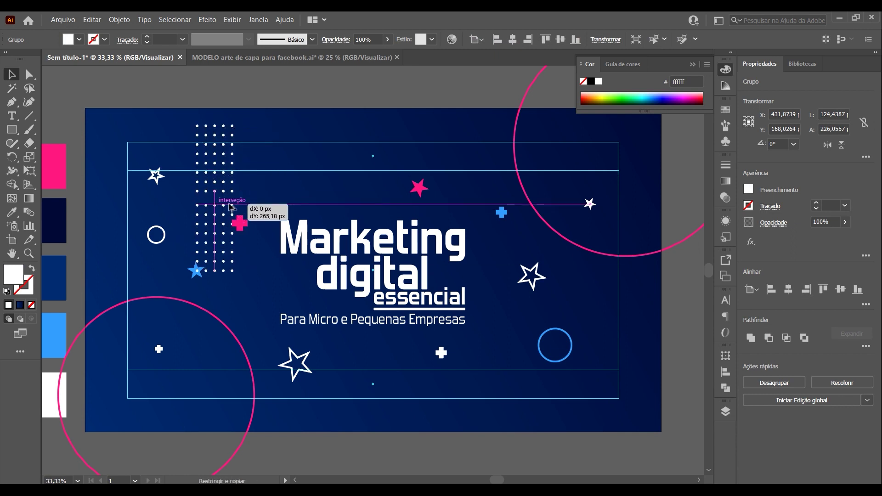
drag(231, 207, 230, 204)
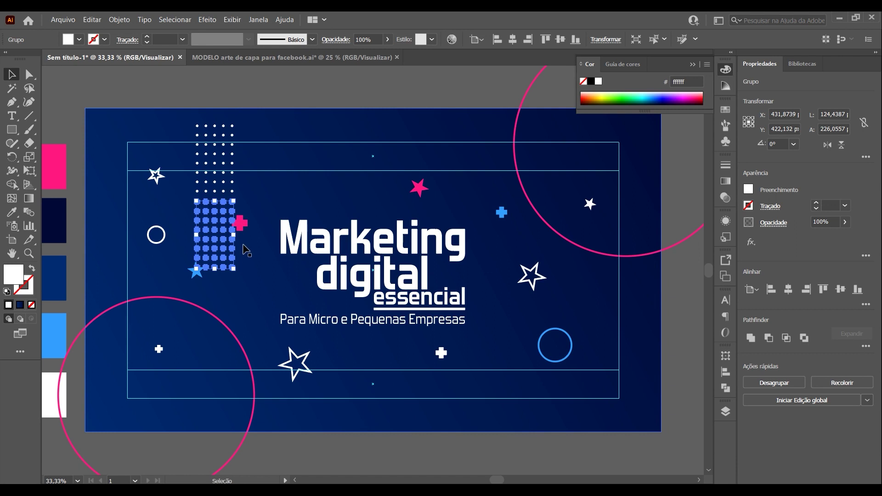
click(12, 212)
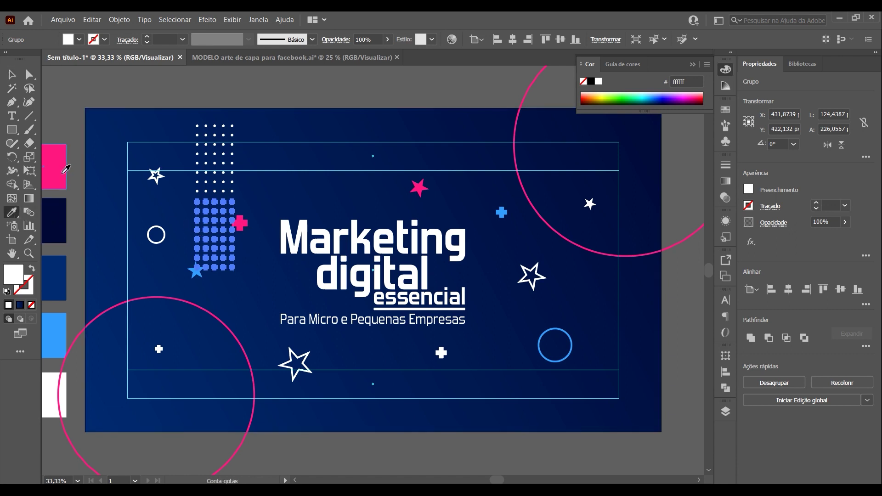
click(55, 154)
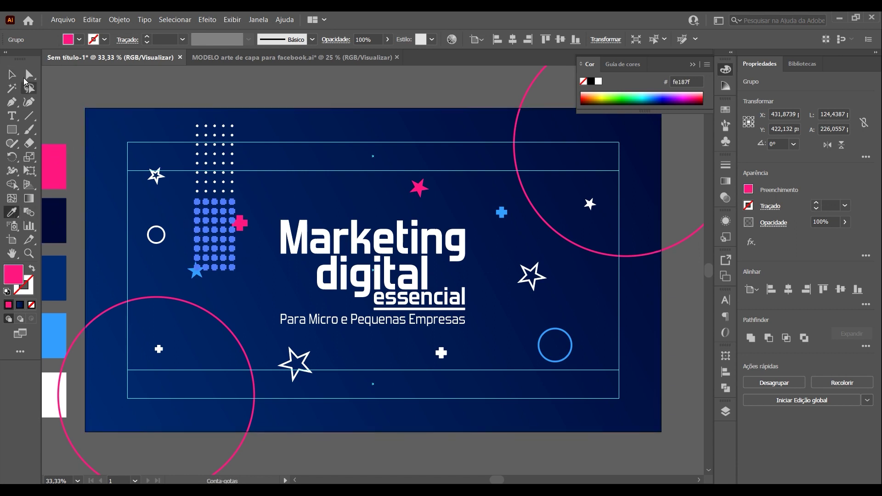
Move the blue star lower right and the pink cross up beside the dot grid
click(12, 74)
click(85, 83)
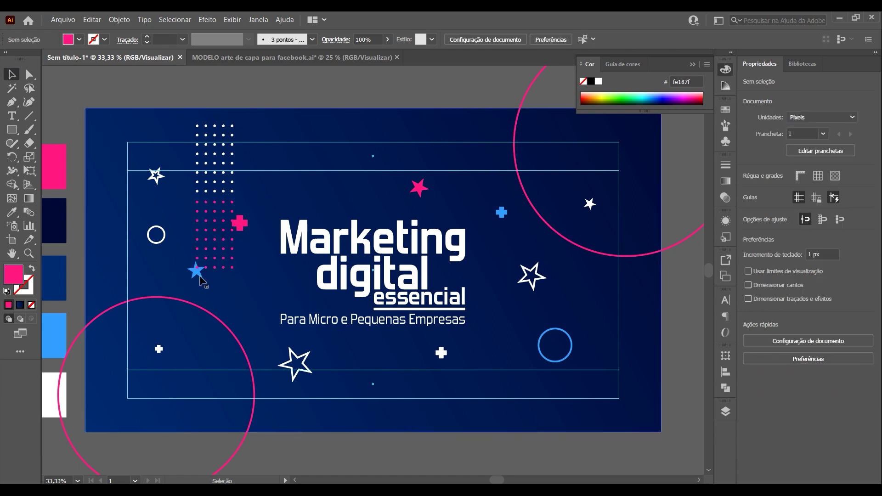
click(195, 276)
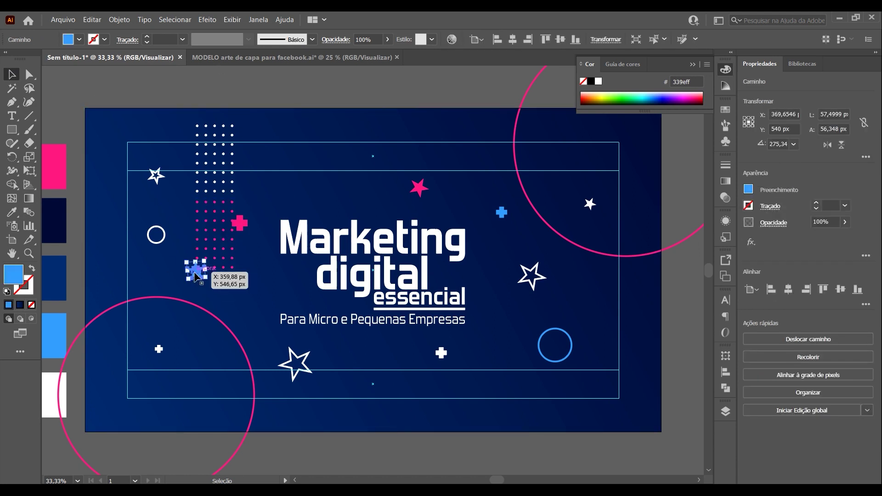
drag(198, 280, 233, 305)
drag(243, 228, 268, 203)
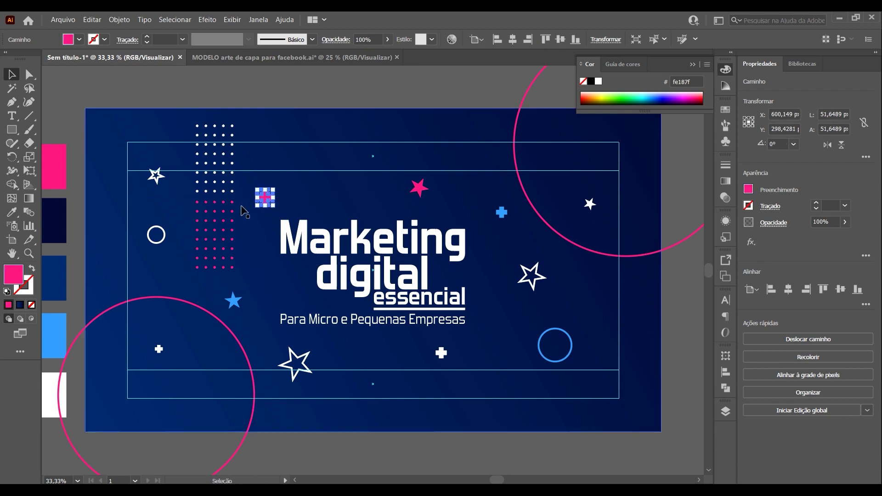
click(315, 89)
key(ctrl+minus)
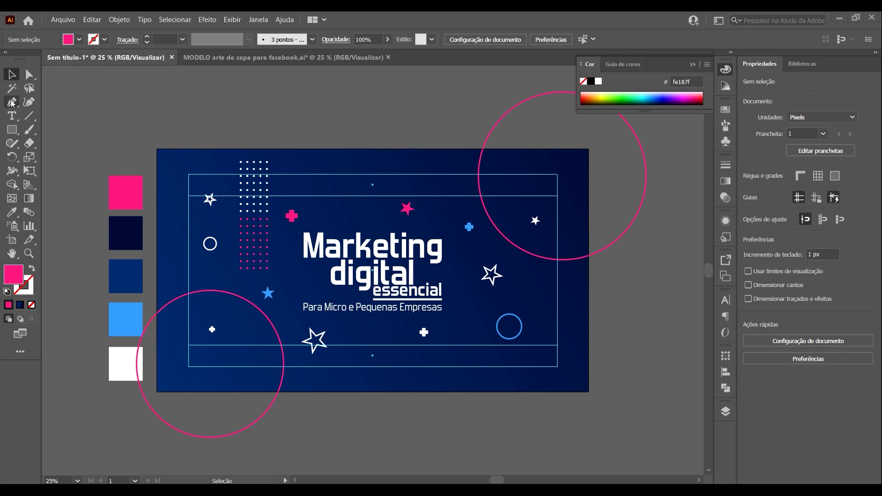
Draw the wave's first Pen points: top-left corner, left edge, then smooth curves toward the right
click(12, 102)
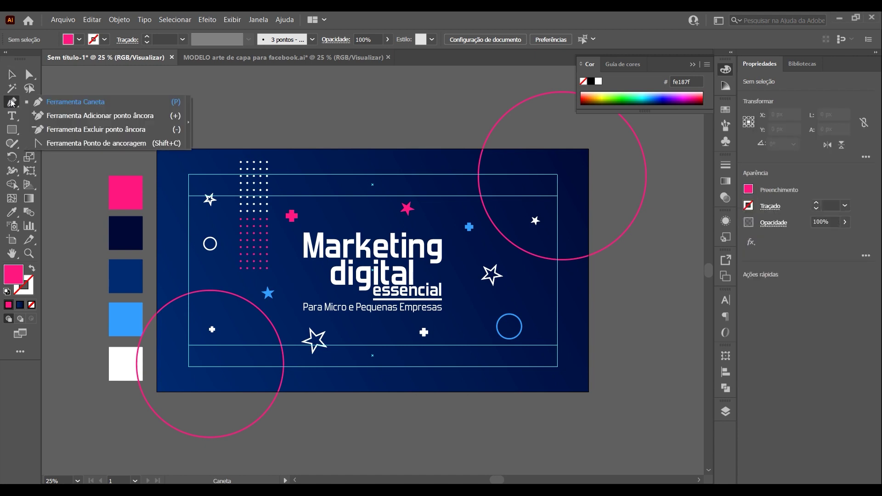
click(12, 102)
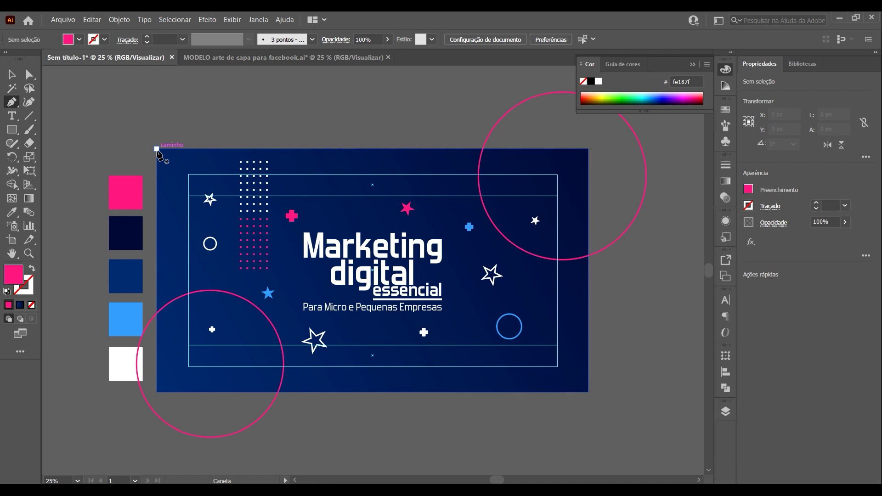
click(157, 148)
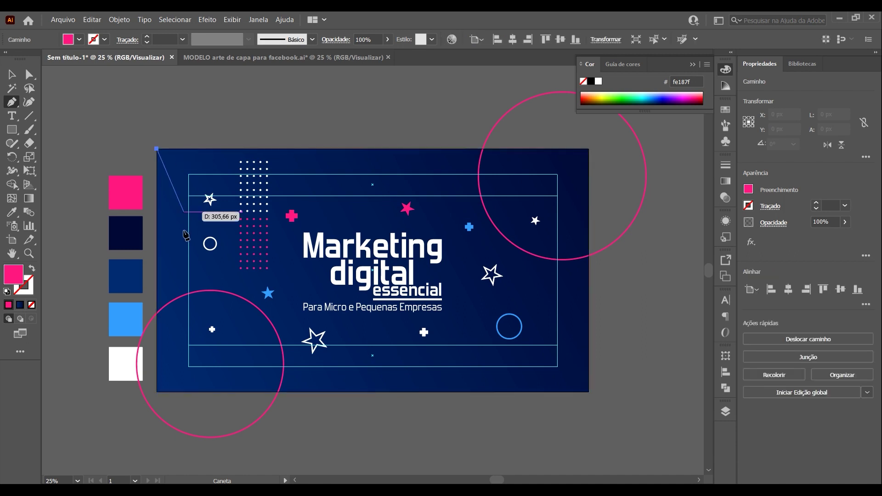
click(156, 221)
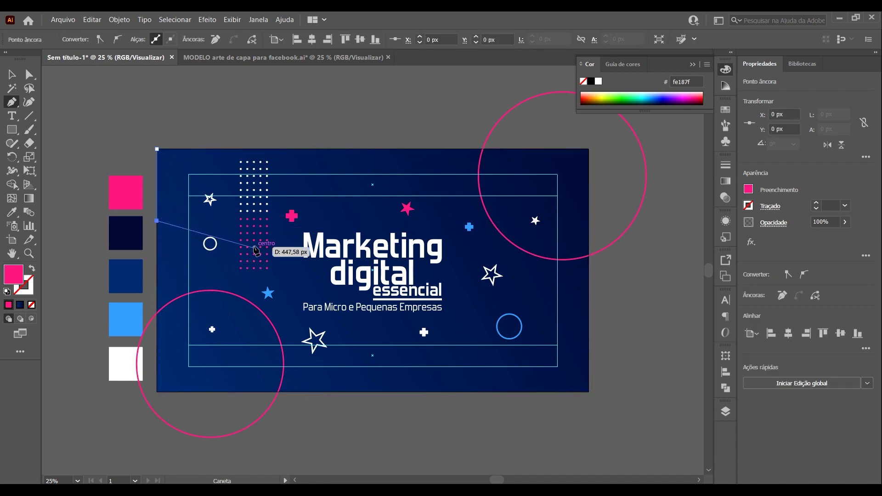
drag(254, 234, 317, 211)
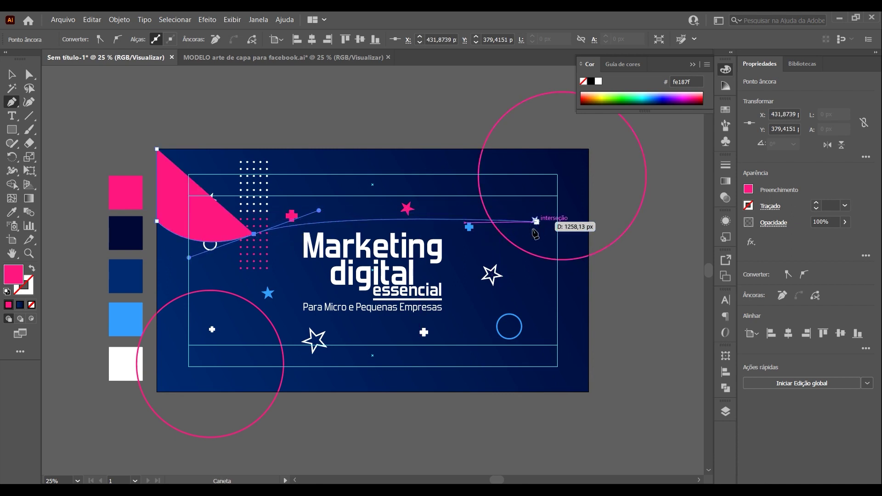
mouse_move(589, 250)
mouse_down()
mouse_move(691, 318)
mouse_move(686, 302)
mouse_move(696, 305)
mouse_up()
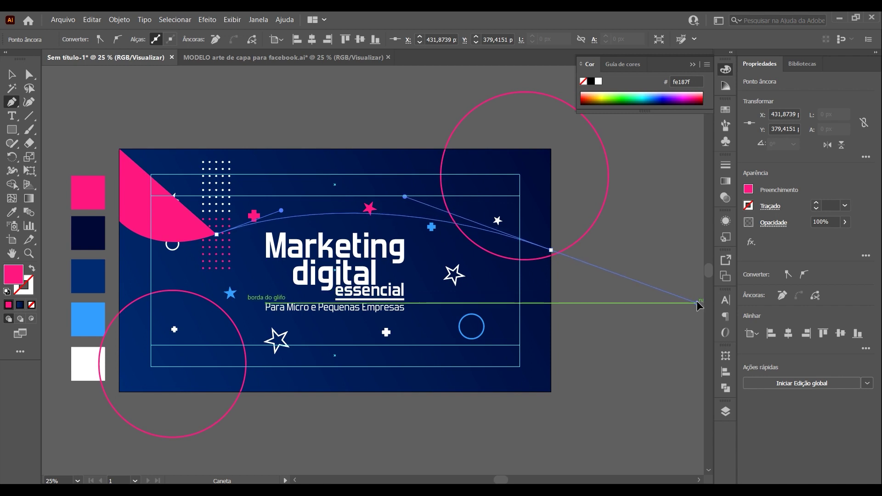
drag(697, 300, 696, 303)
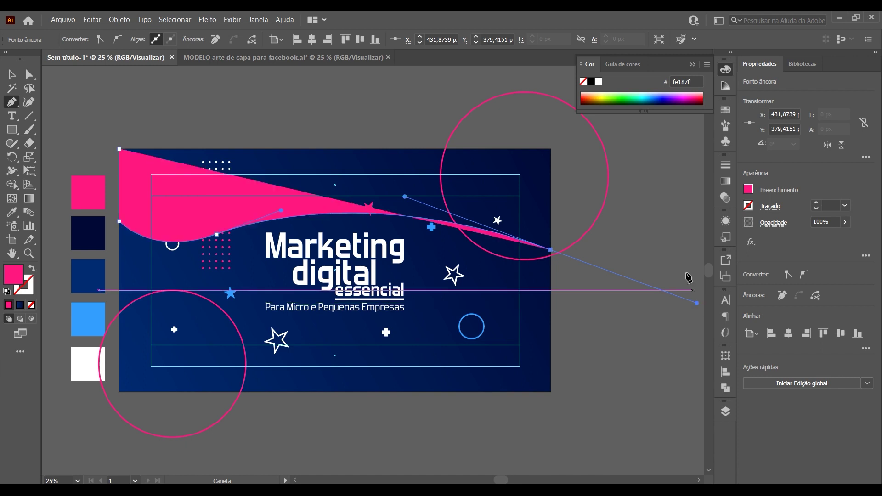
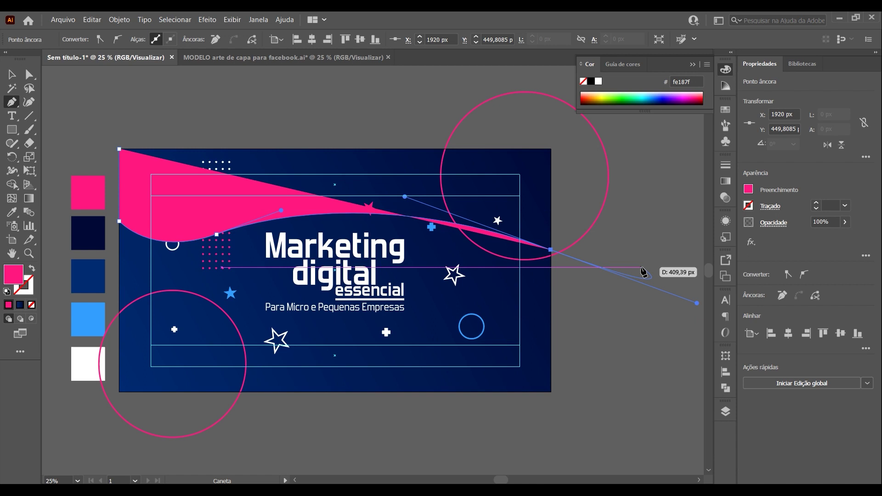
Remove the right anchor's handle, add the top-right corner point, and close the wave path at its start
key(alt)
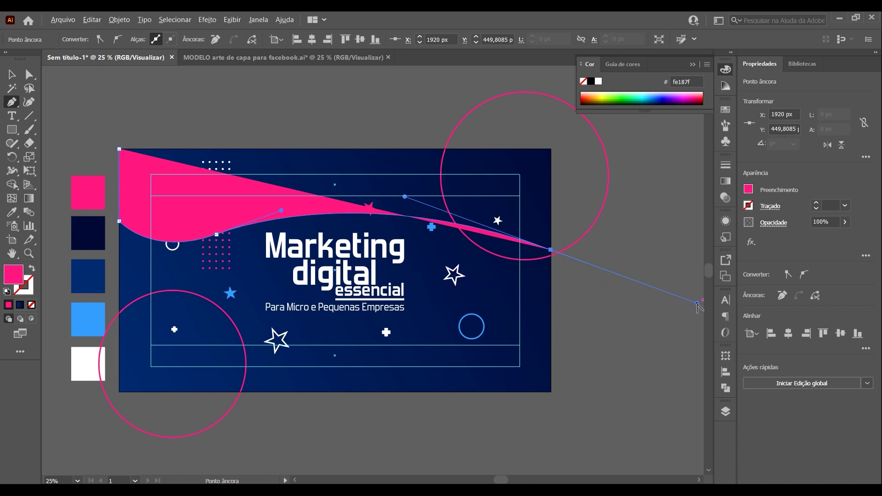
mouse_move(696, 302)
mouse_down()
mouse_move(550, 249)
mouse_move(553, 217)
mouse_up()
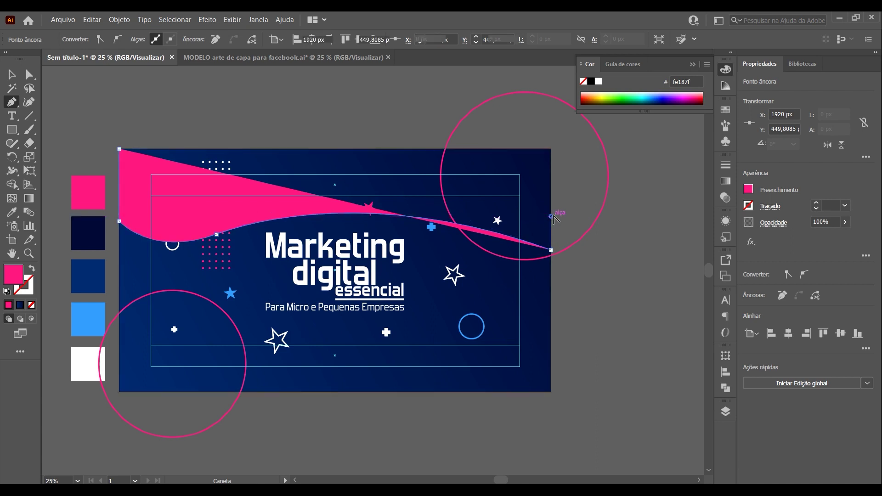
click(550, 149)
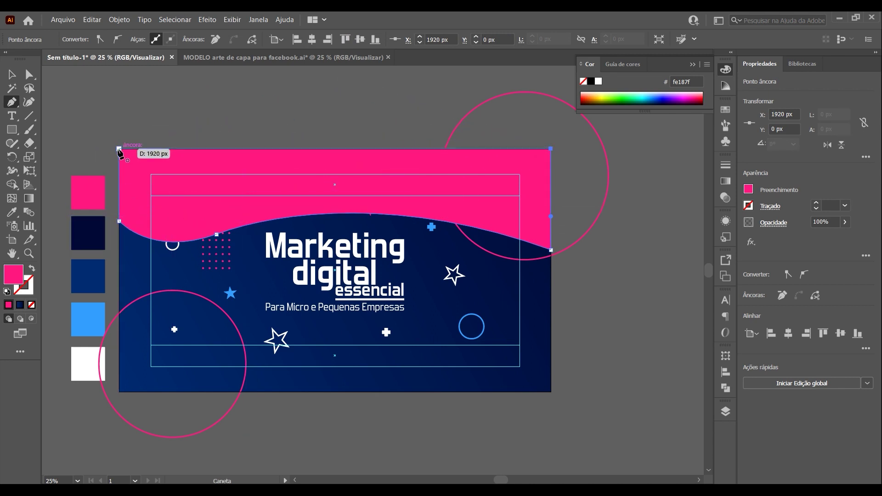
click(119, 149)
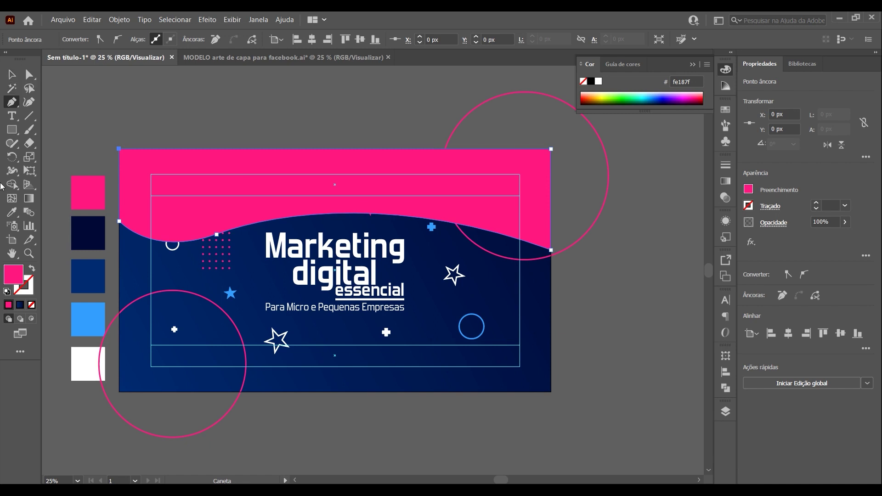
Apply a gradient fill to the wave shape with a pink left stop
click(29, 199)
click(266, 161)
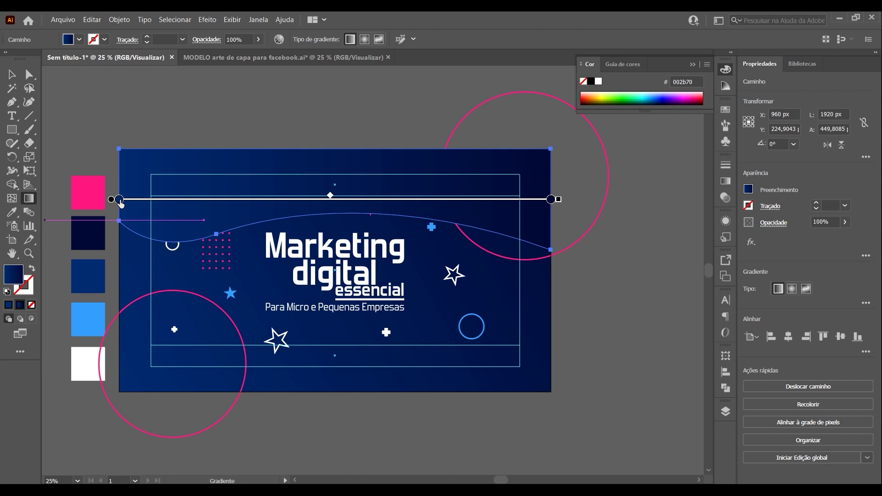
double_click(119, 199)
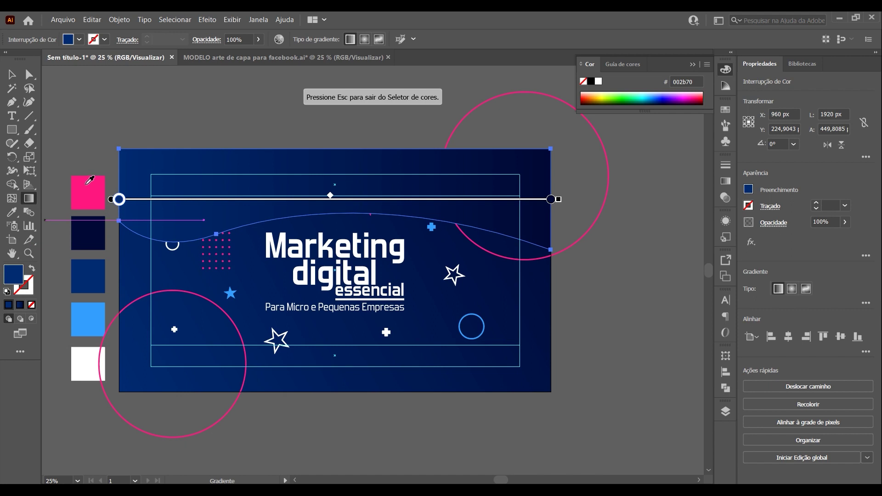
click(87, 184)
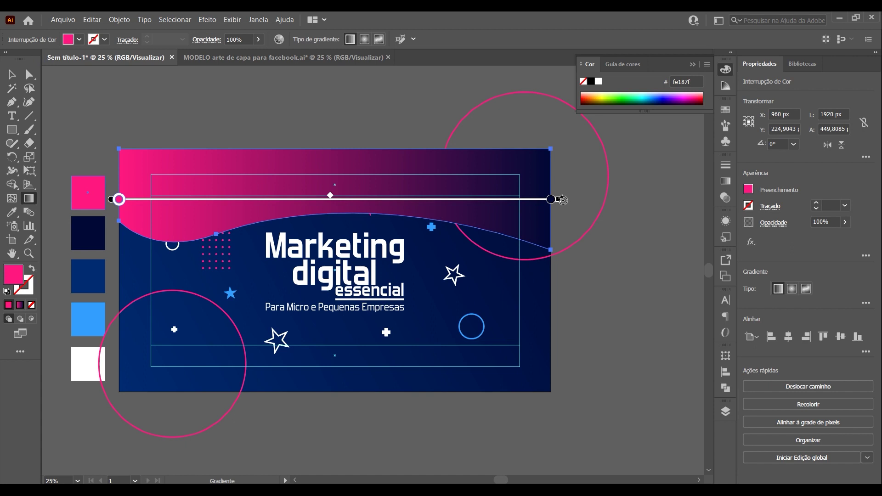
Angle and shift the gradient so pink fades into dark navy across the wave
drag(561, 199, 555, 134)
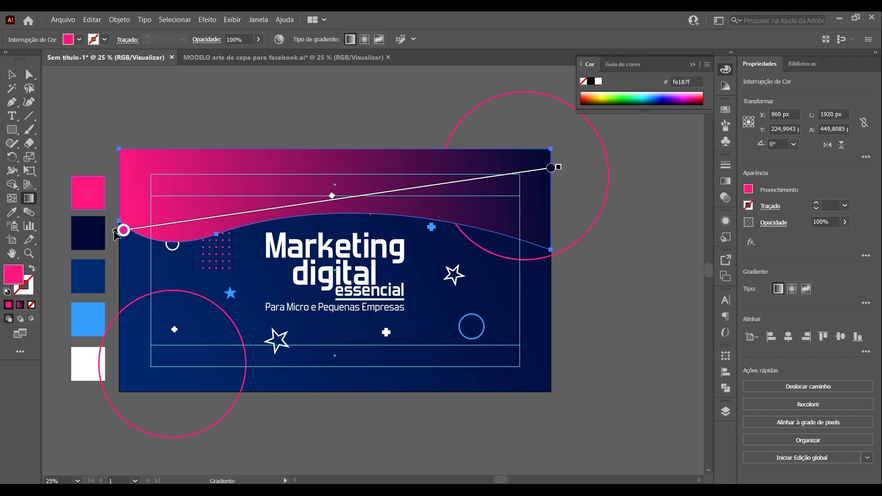
drag(115, 232, 109, 233)
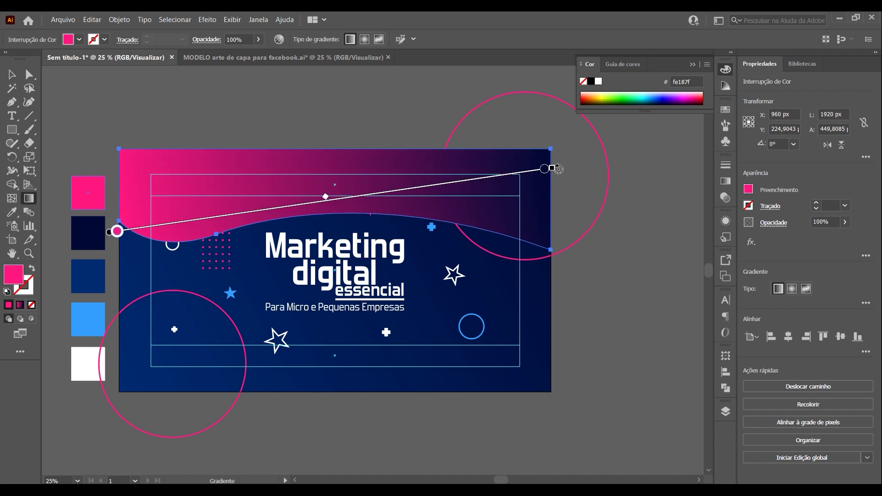
drag(558, 169, 619, 137)
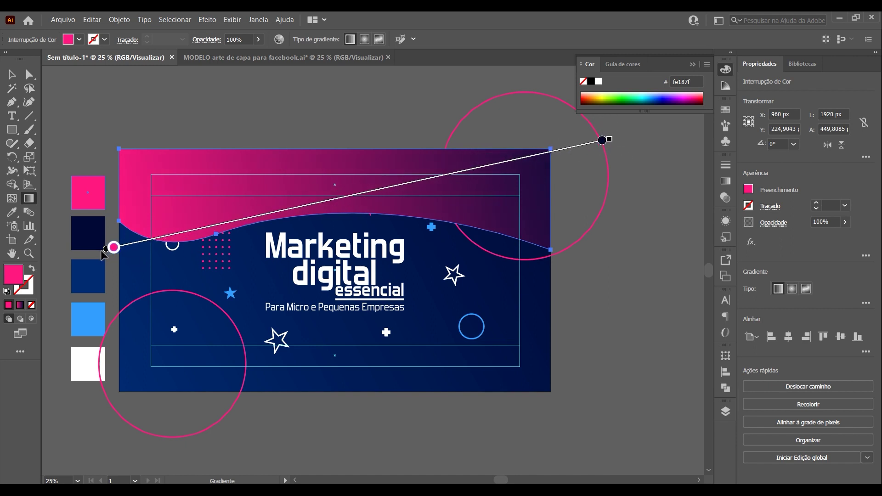
drag(113, 248, 83, 254)
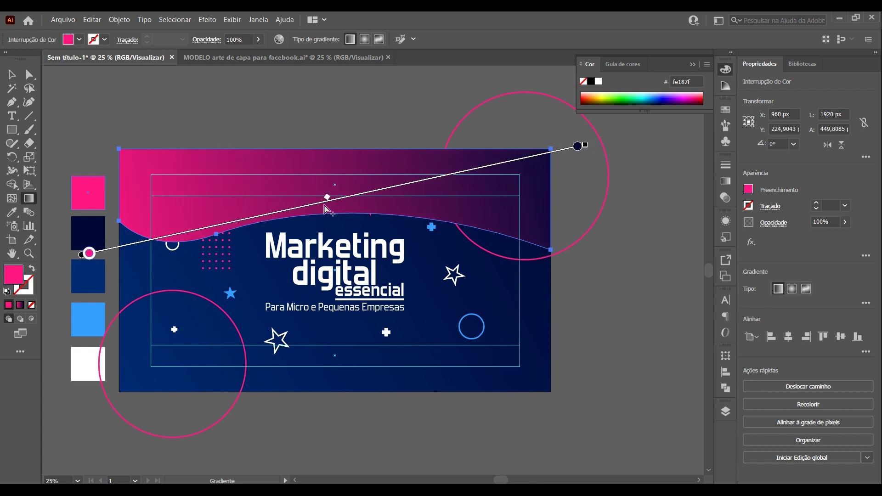
drag(320, 198, 293, 204)
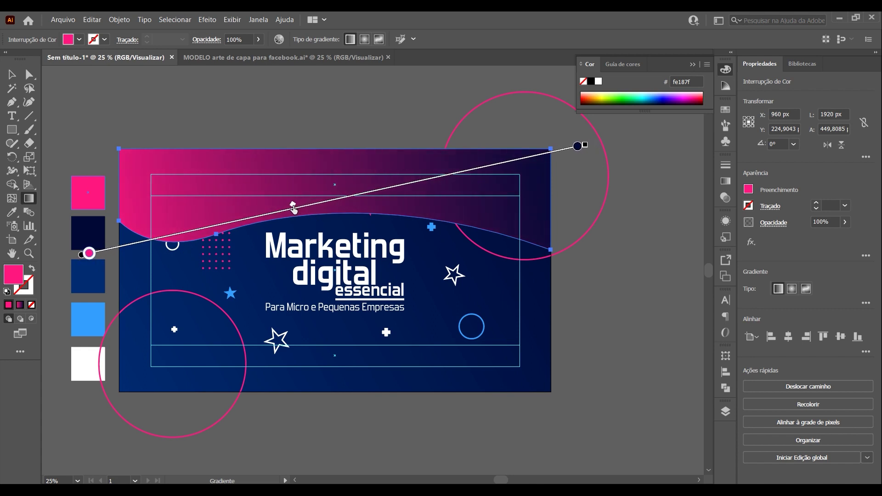
click(11, 74)
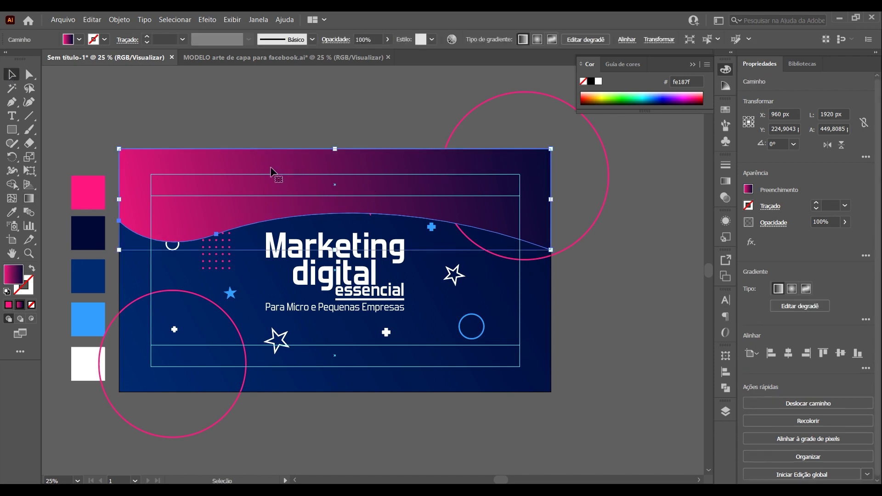
Lift the wave aside and bring the hidden dot grid, stars, circles and plus signs to front
drag(271, 171, 274, 96)
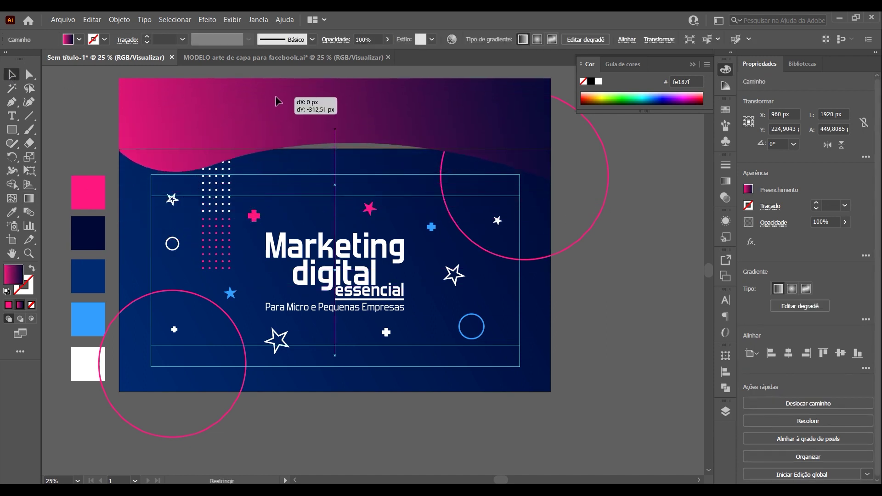
click(230, 169)
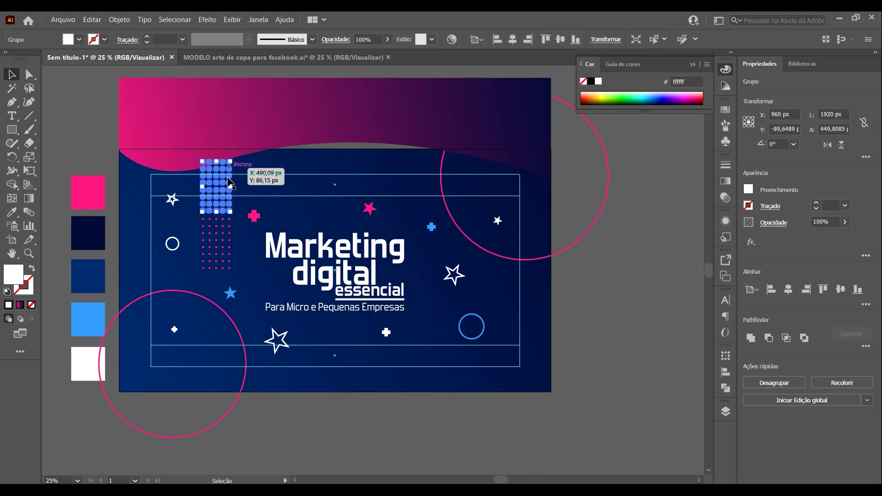
shift+click(174, 199)
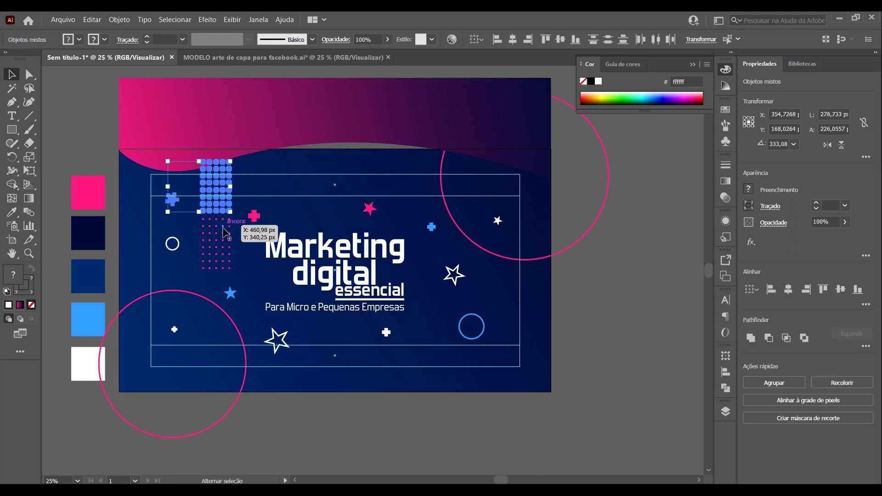
shift+click(224, 231)
shift+click(253, 215)
shift+click(369, 208)
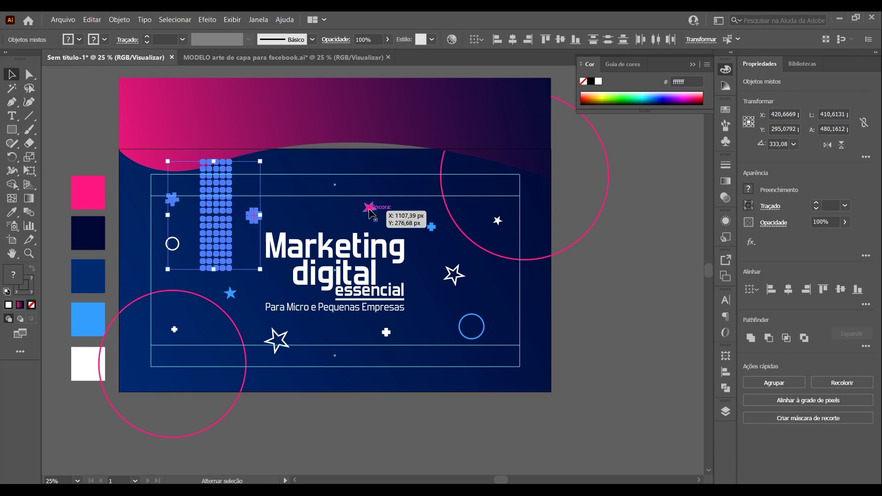
shift+click(172, 243)
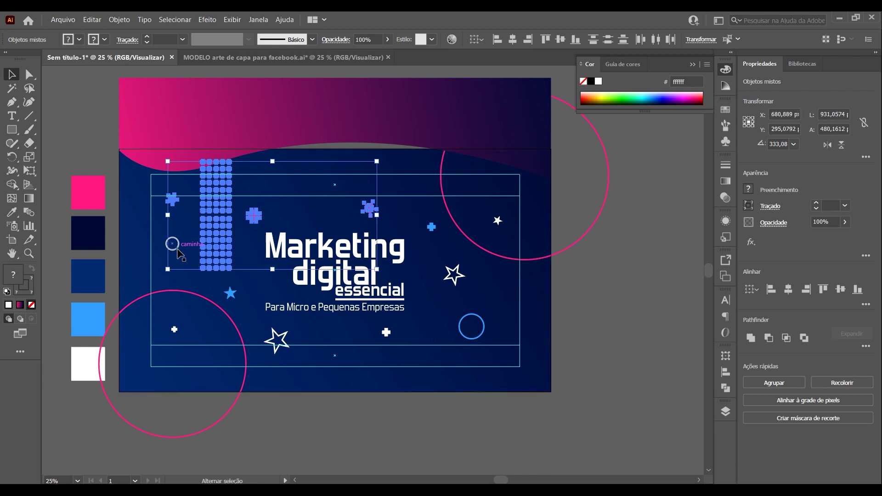
shift+click(452, 224)
shift+click(497, 221)
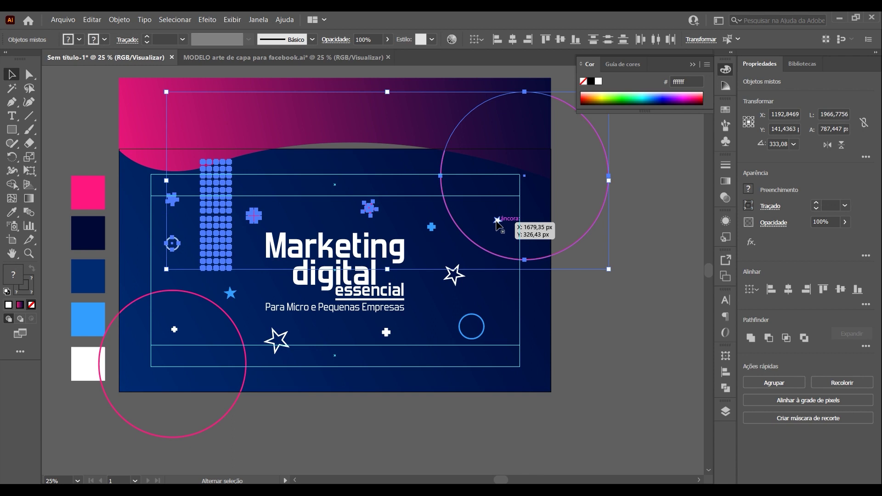
shift+click(432, 228)
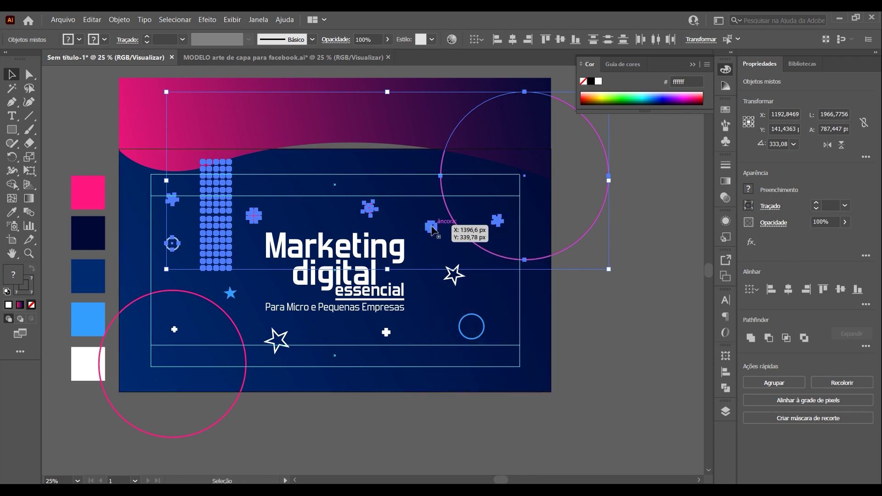
right_click(432, 227)
mouse_move(475, 337)
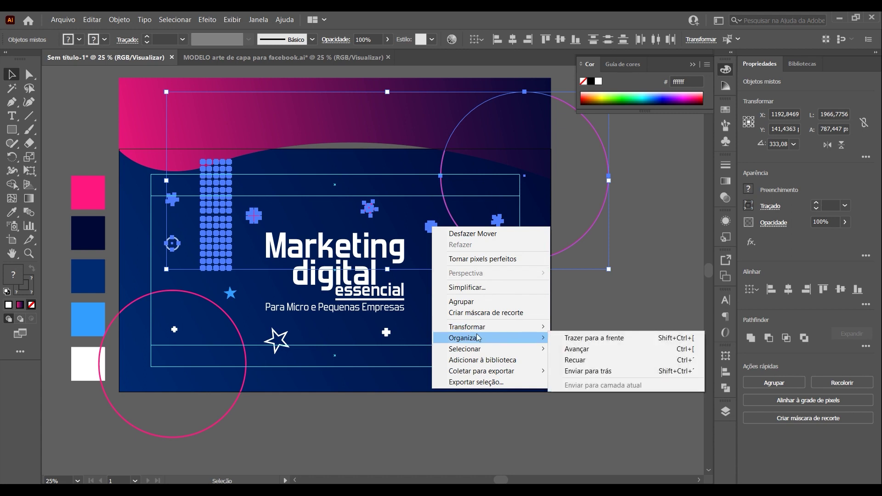
click(596, 342)
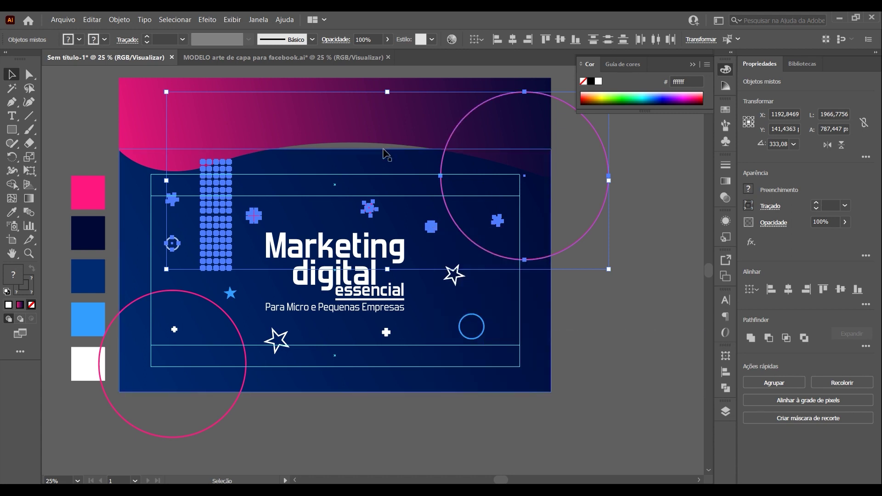
click(344, 106)
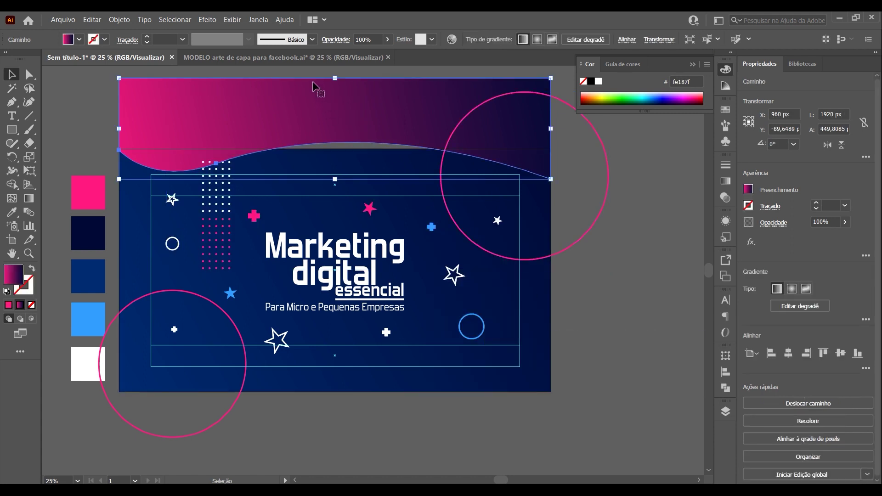
Move the wave back down with its top edge flush to the cover's top, then zoom out
drag(314, 88, 310, 150)
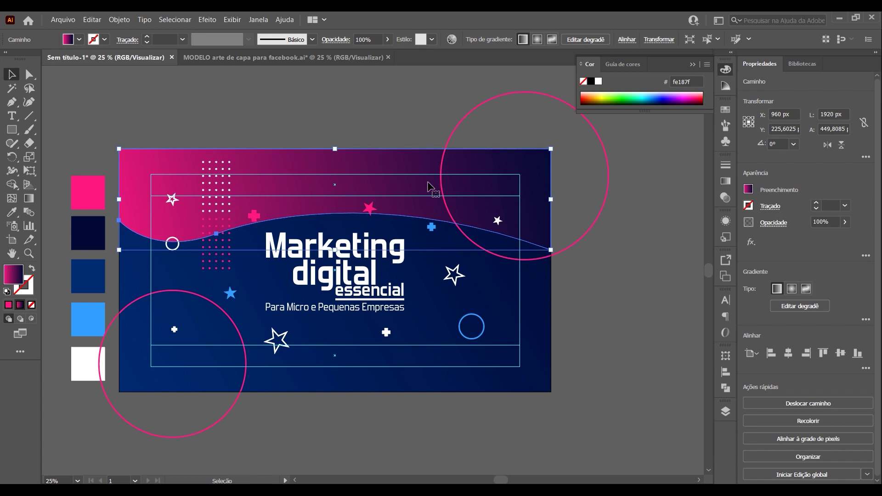
click(390, 124)
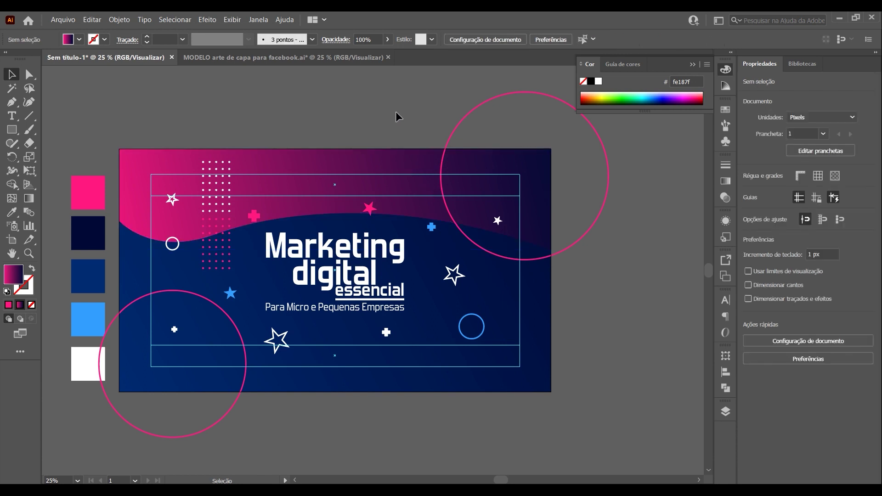
click(351, 154)
ctrl+click(371, 278)
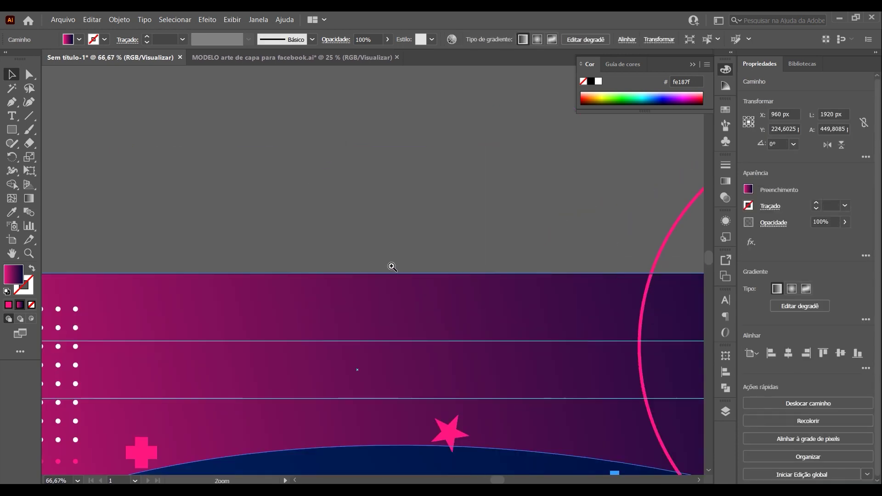
ctrl+click(387, 262)
mouse_move(370, 306)
mouse_down()
mouse_move(354, 313)
mouse_move(352, 288)
mouse_up()
click(351, 222)
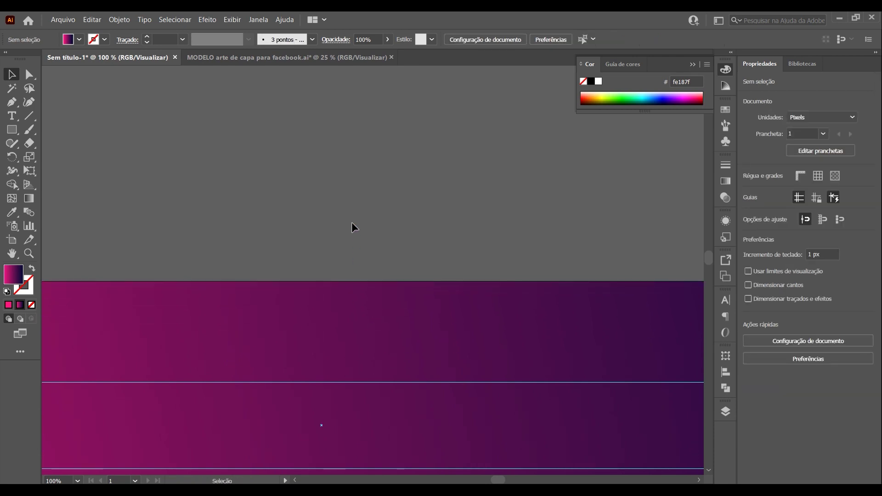
key(ctrl+minus)
key(ctrl+minus)
key(ctrl+minus)
key(ctrl+minus)
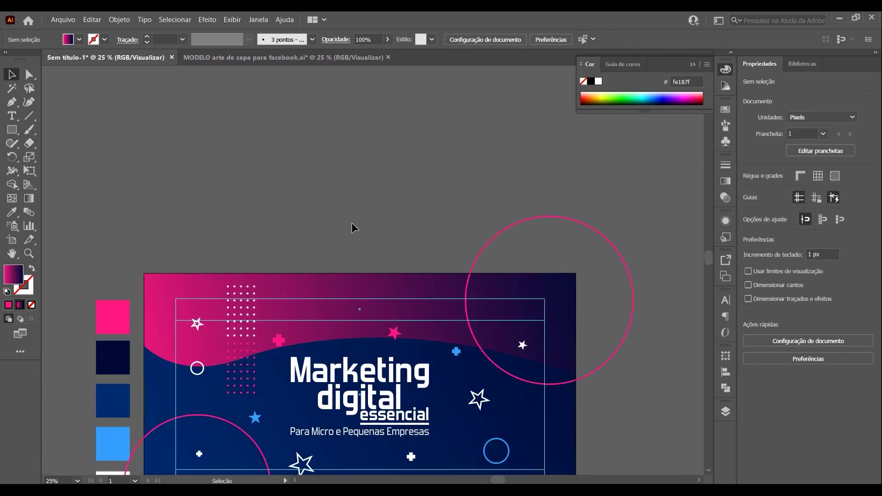
Move the dot grid down-left and shift the small outline circle and star beside it
scroll(351, 225, down, 2)
scroll(360, 226, down, 3)
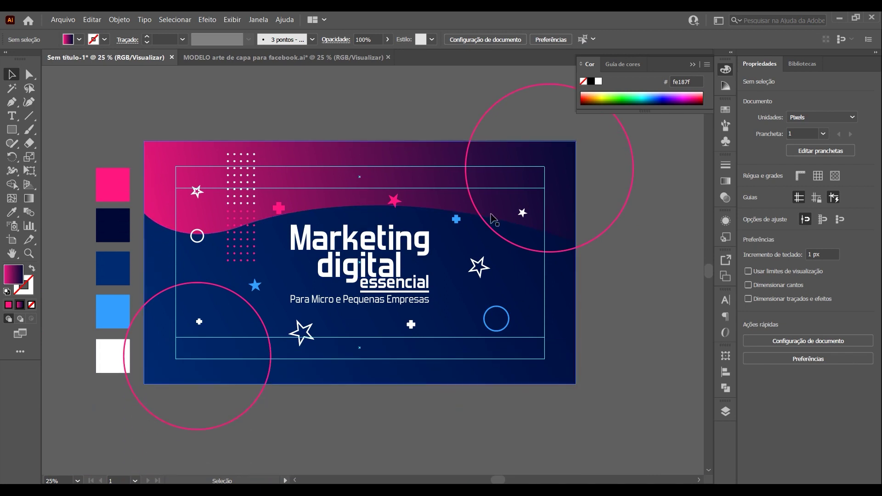
click(248, 203)
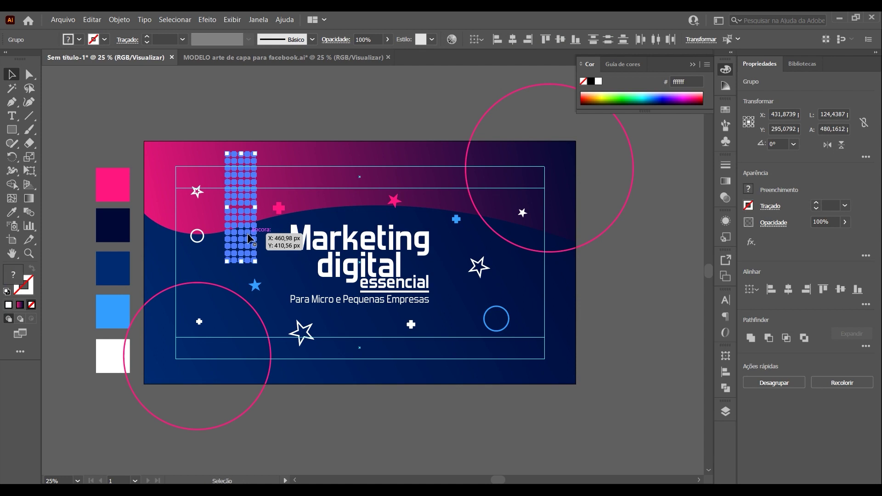
drag(248, 233, 240, 260)
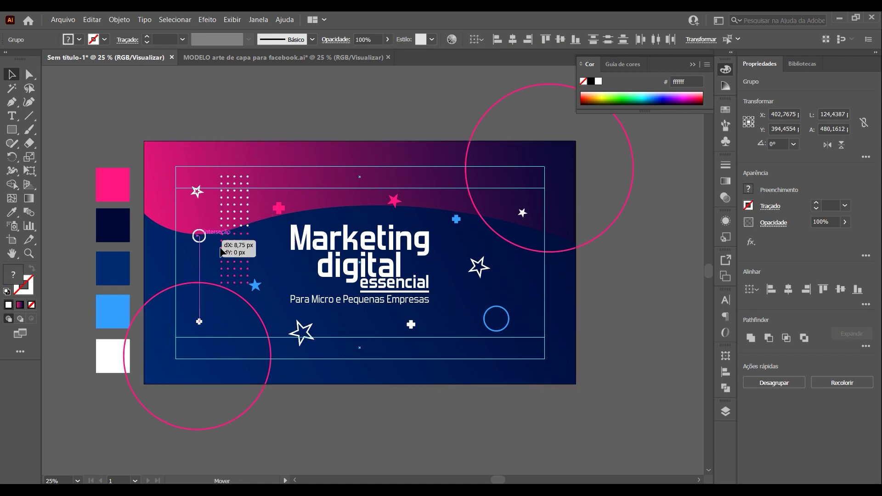
drag(191, 236, 265, 248)
drag(195, 193, 270, 195)
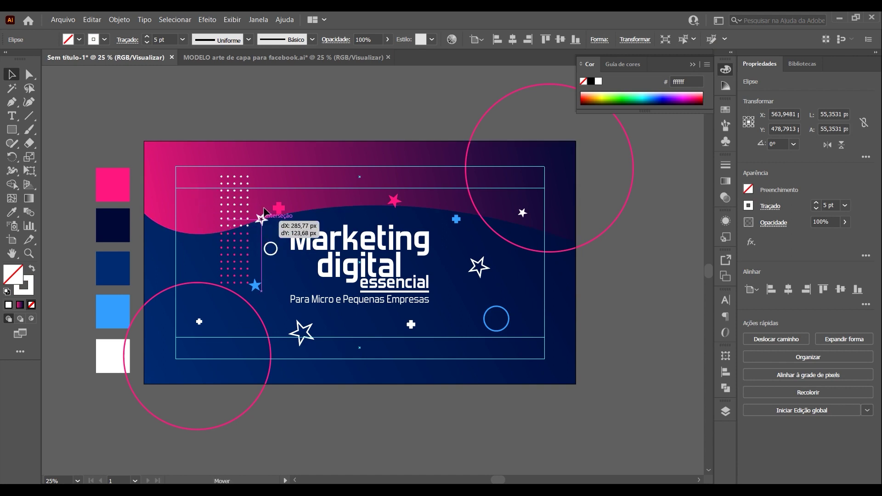
Shrink the combined dot grids and move them toward the left edge
click(244, 239)
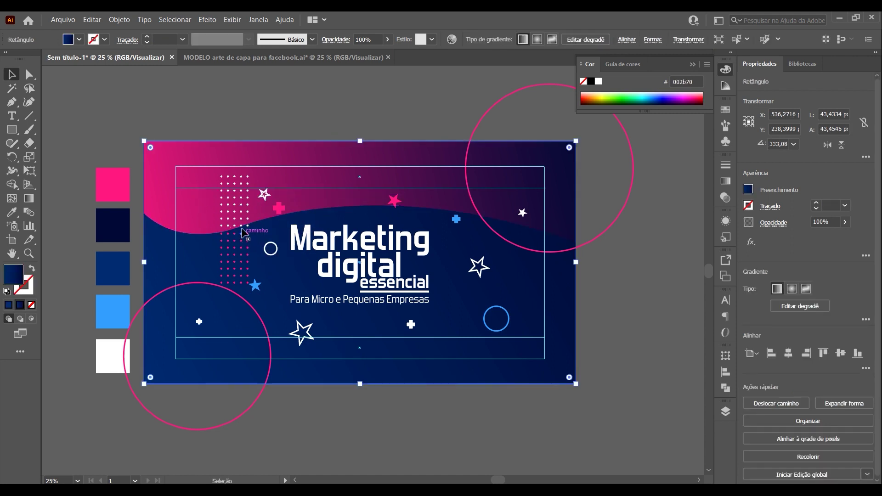
shift+click(244, 226)
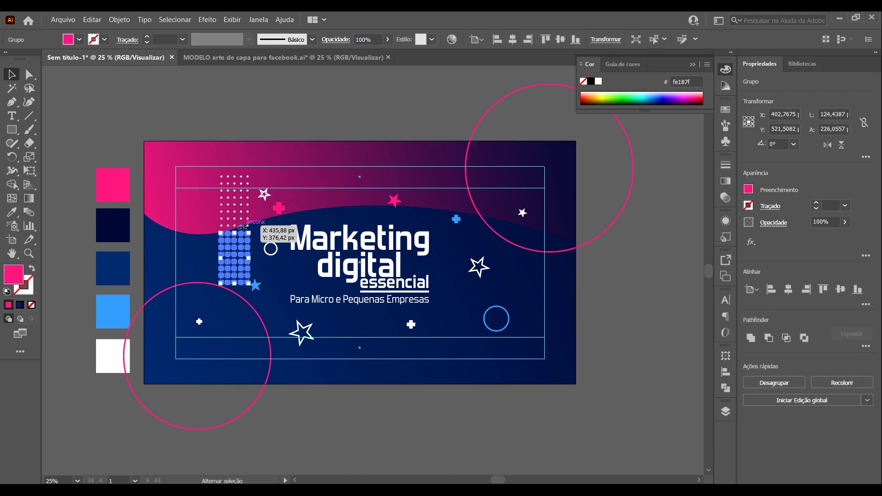
shift+click(242, 216)
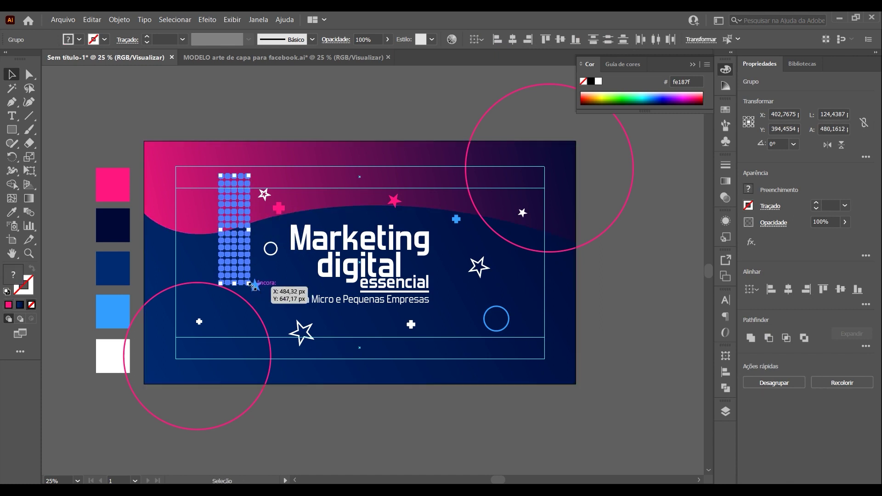
drag(249, 283, 245, 271)
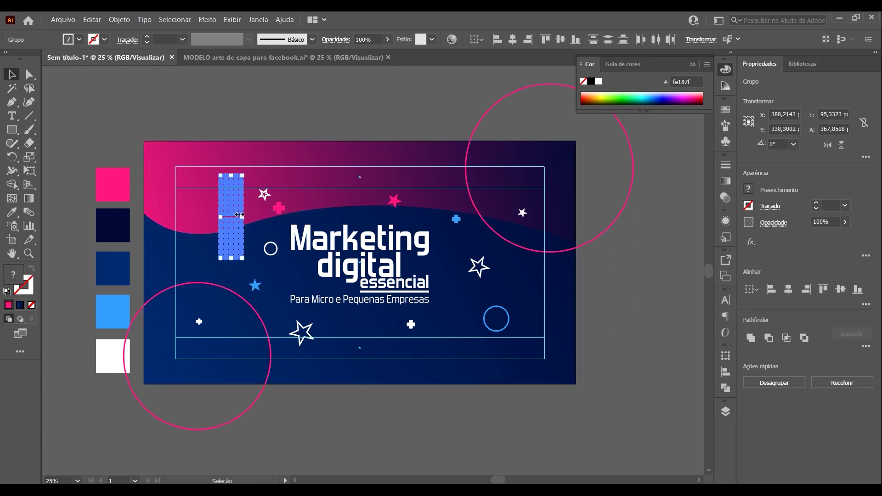
drag(238, 214, 207, 231)
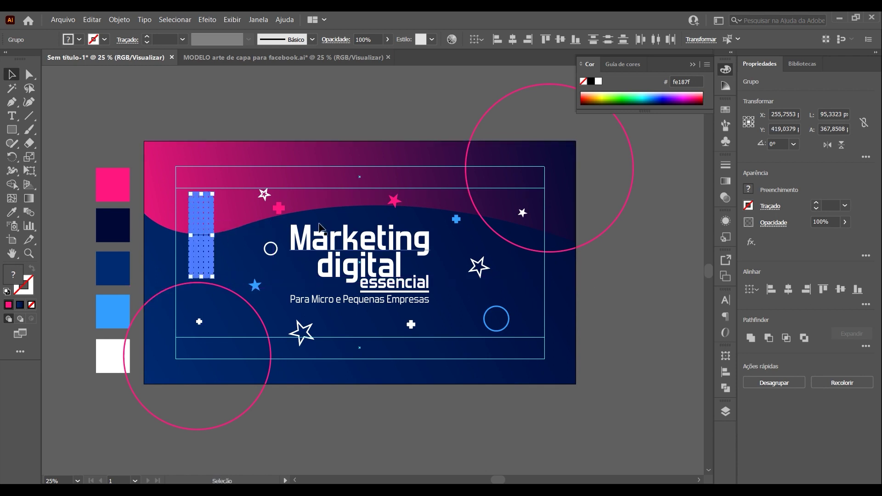
click(283, 136)
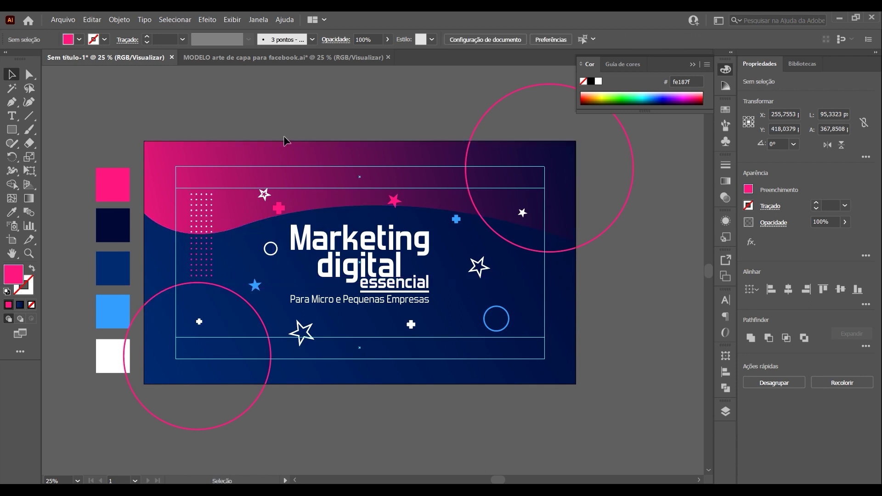
Reposition the outline star, white circle and blue star further left and lower
drag(268, 199, 235, 211)
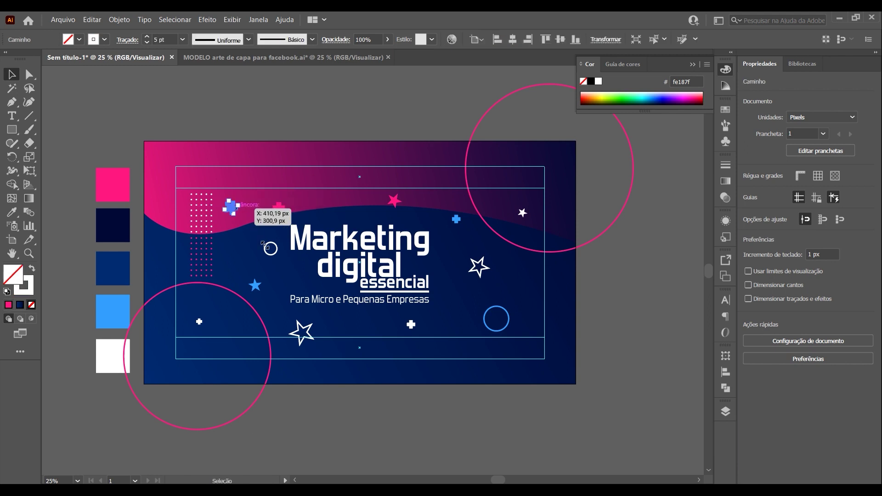
drag(275, 256, 262, 255)
click(255, 286)
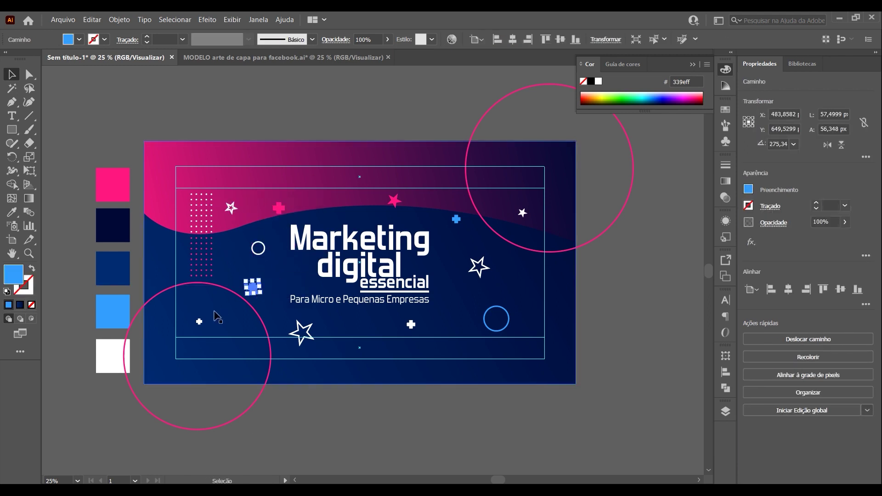
drag(209, 325, 222, 309)
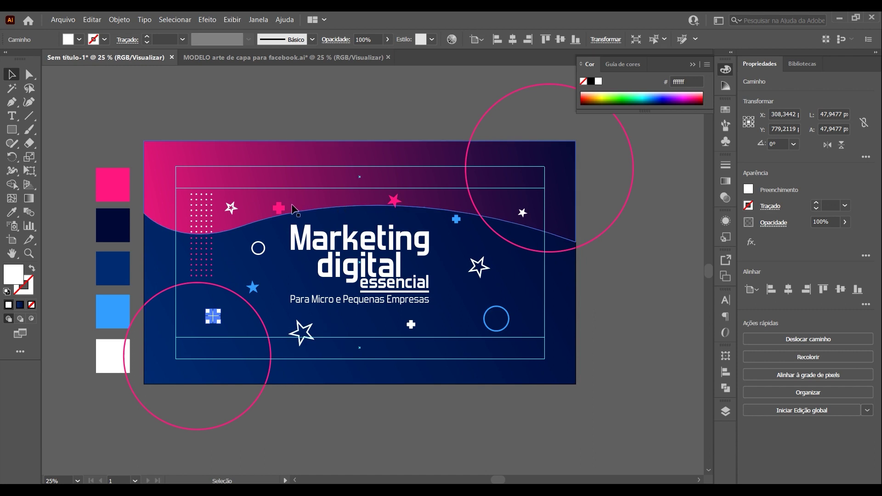
Place a copy of the plus sign near the wave, recolour it blue and position it
mouse_move(284, 212)
mouse_down()
mouse_move(291, 219)
mouse_move(378, 209)
mouse_up()
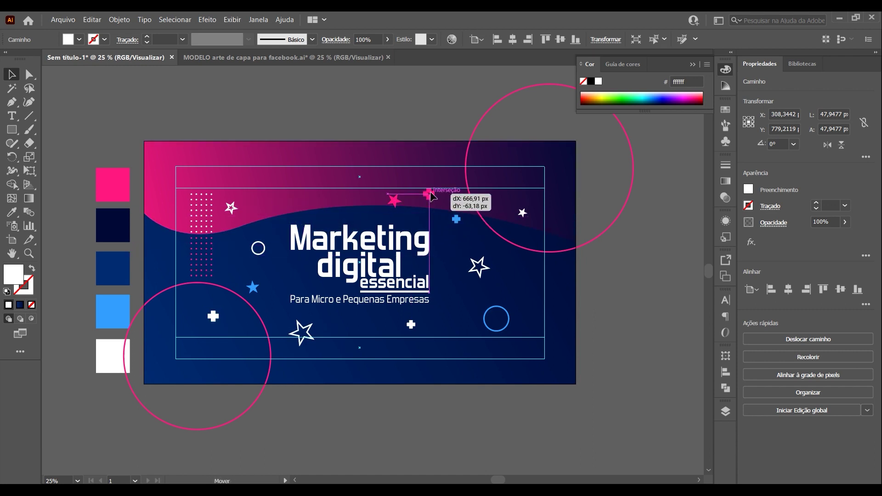
mouse_move(378, 210)
mouse_down()
mouse_move(446, 256)
mouse_move(456, 317)
mouse_move(298, 202)
mouse_up()
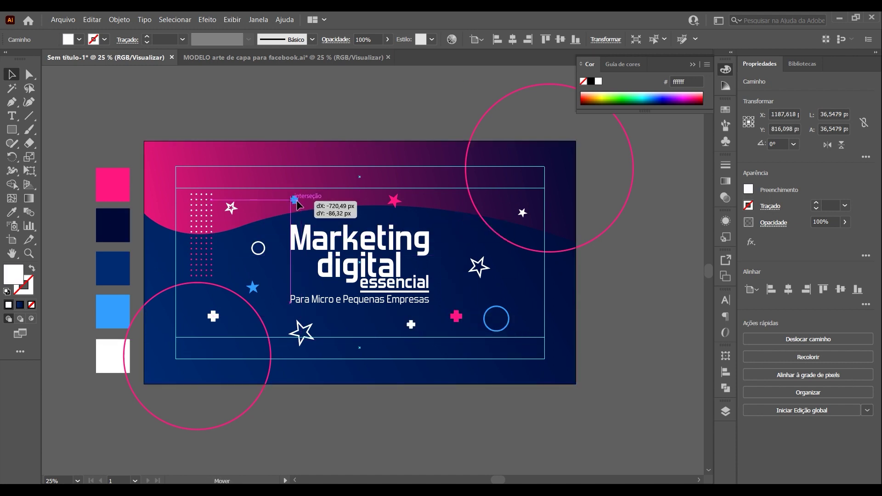
click(113, 312)
drag(394, 200, 415, 209)
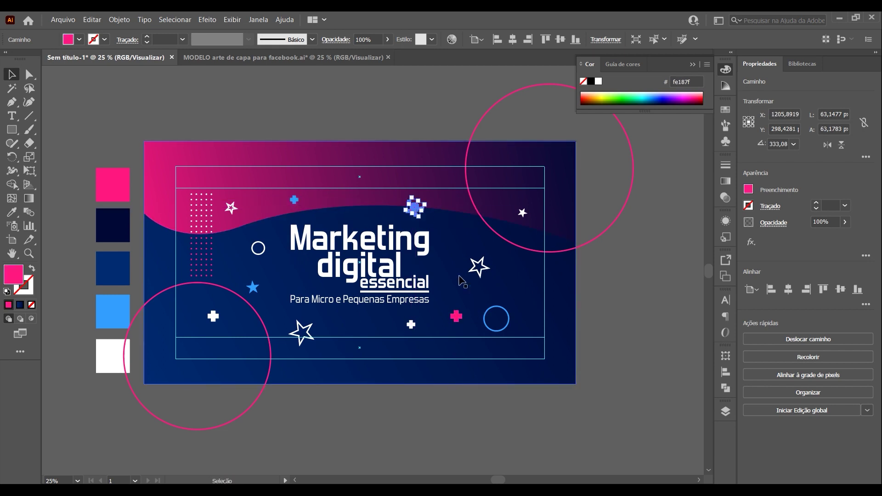
click(317, 208)
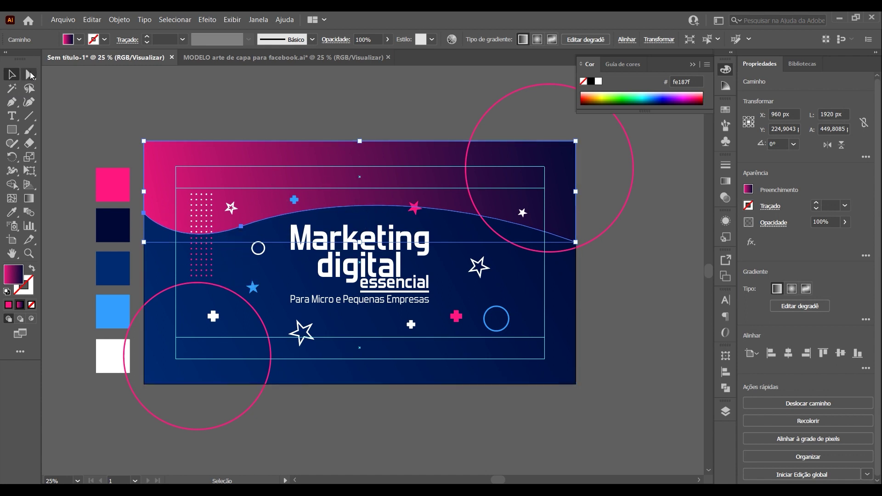
Drag a bezier handle on the wave path with Direct Selection to smooth its curve
click(29, 76)
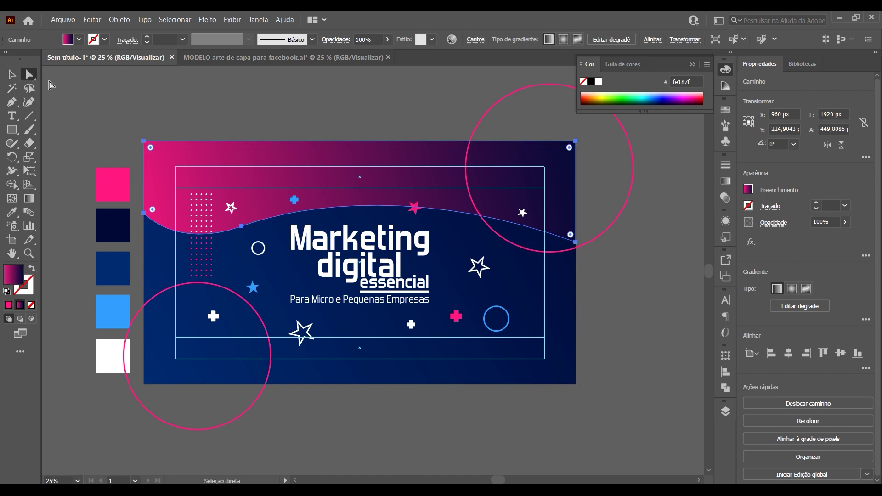
click(330, 206)
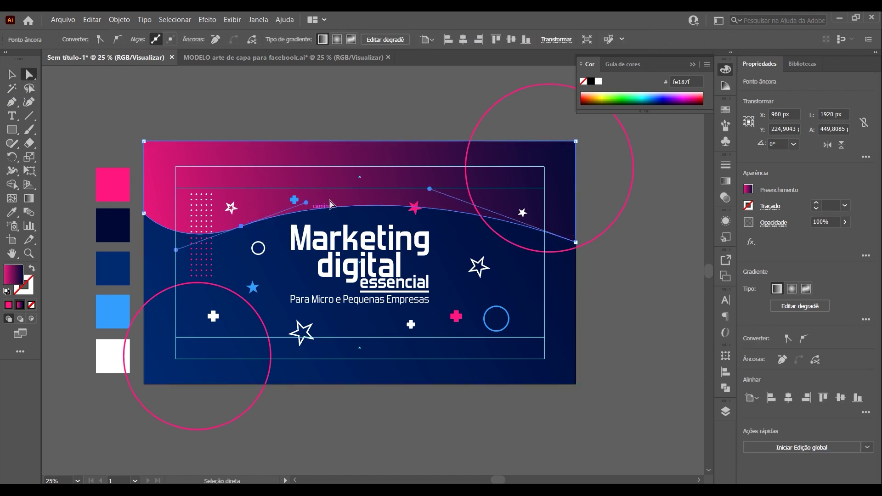
click(306, 207)
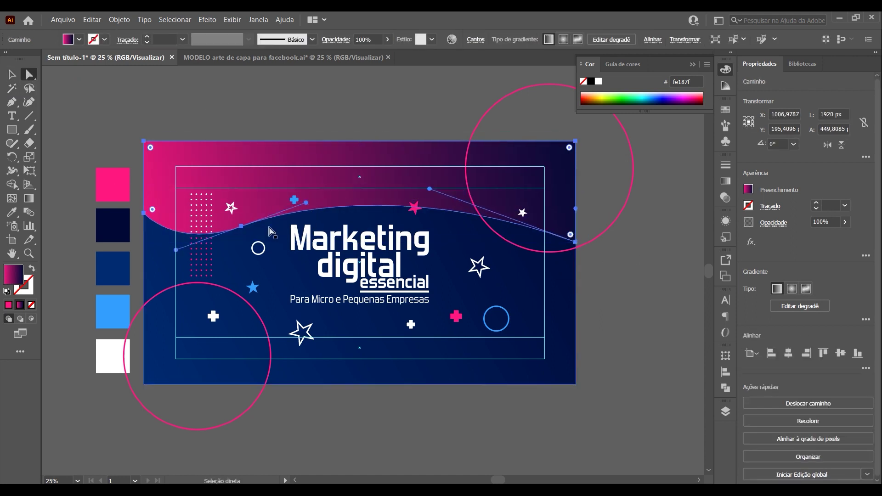
drag(307, 206, 330, 196)
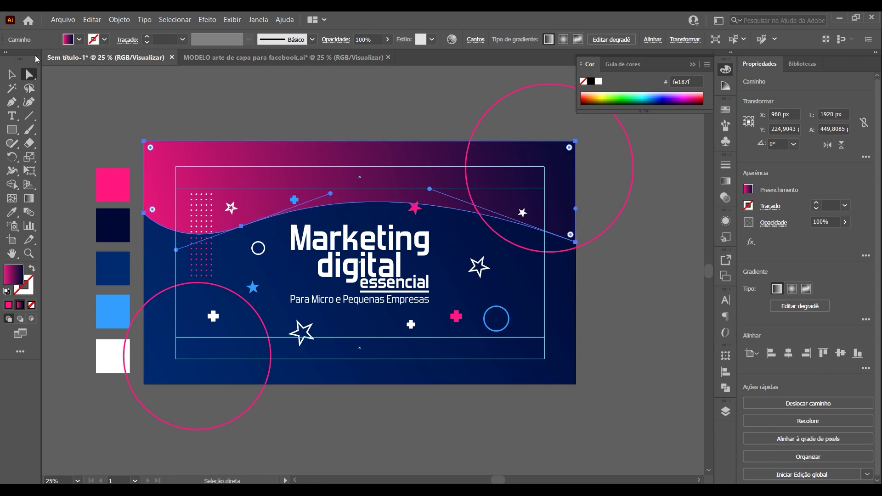
click(11, 74)
click(123, 103)
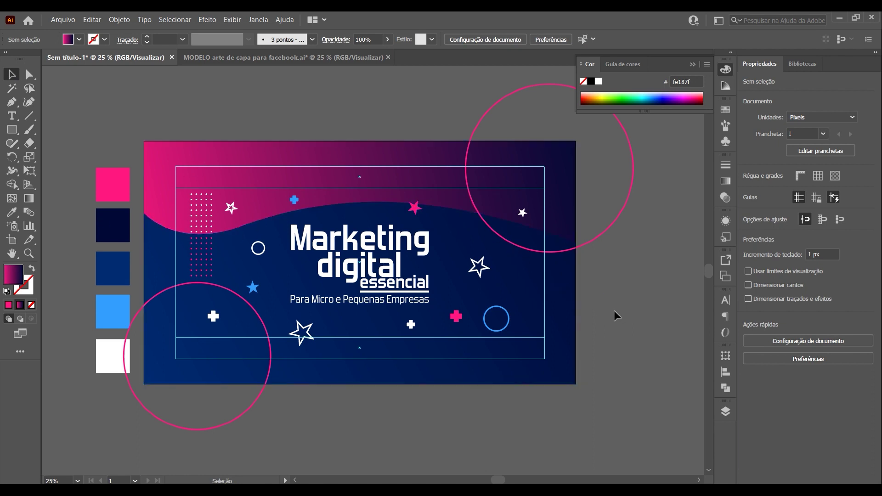
Save as 'capa grupo facebook' in the desktop's Aula capa de grupo facebook folder, accepting Illustrator options
click(62, 20)
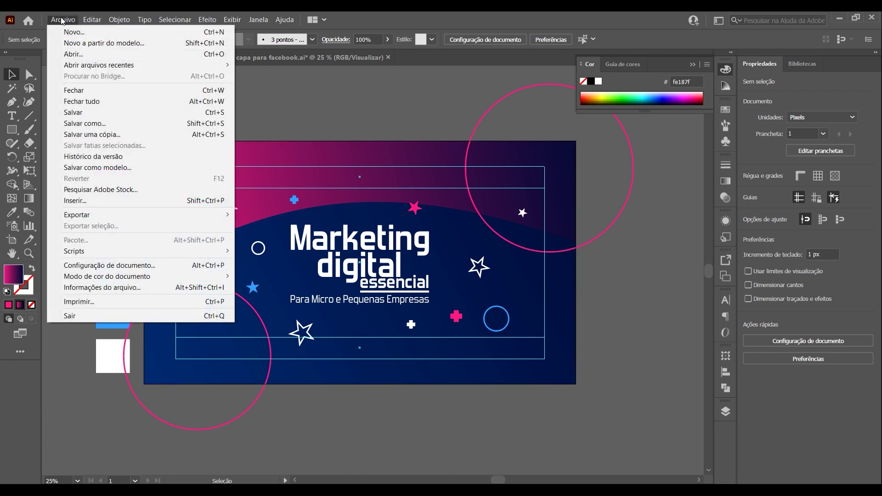
click(77, 126)
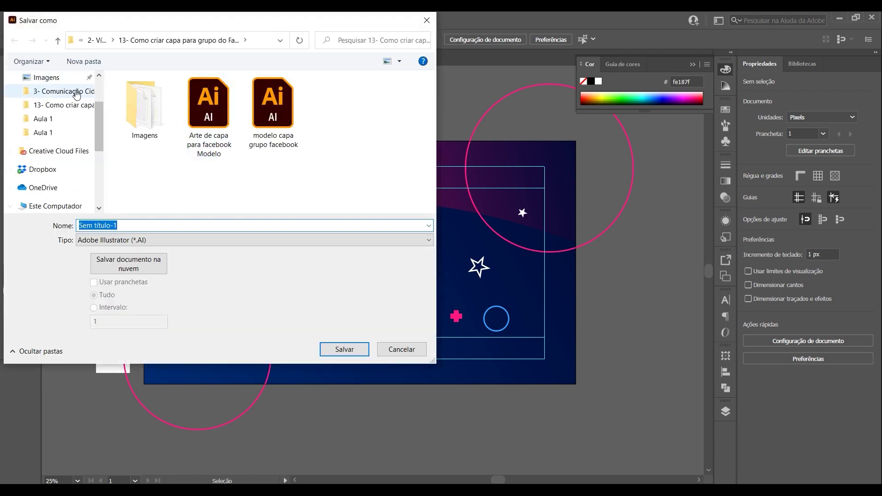
scroll(101, 87, up, 3)
click(63, 104)
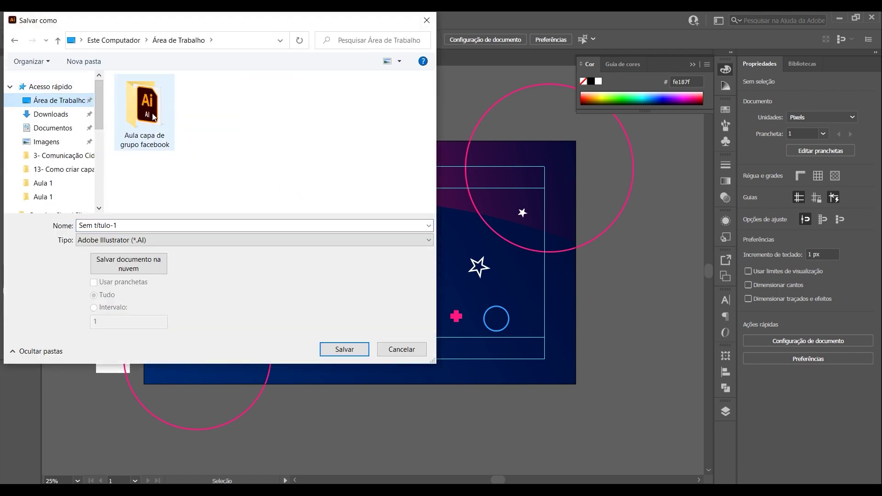
double_click(147, 108)
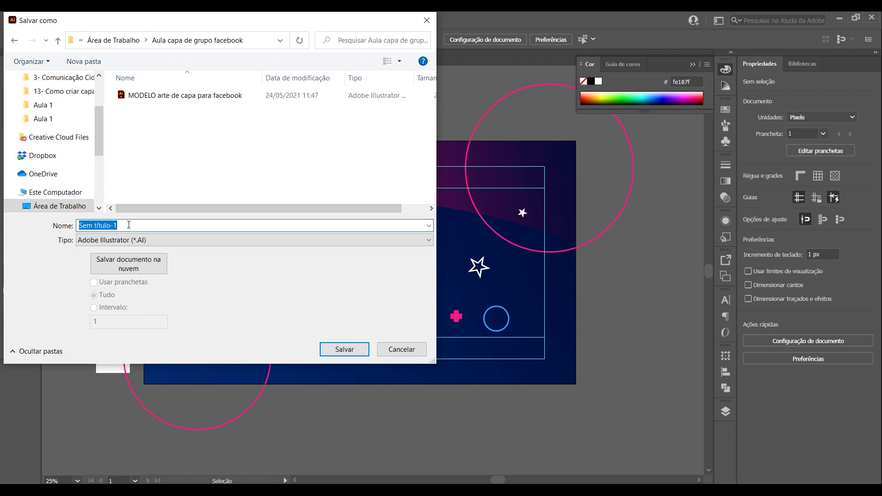
text(capa grupo facebook)
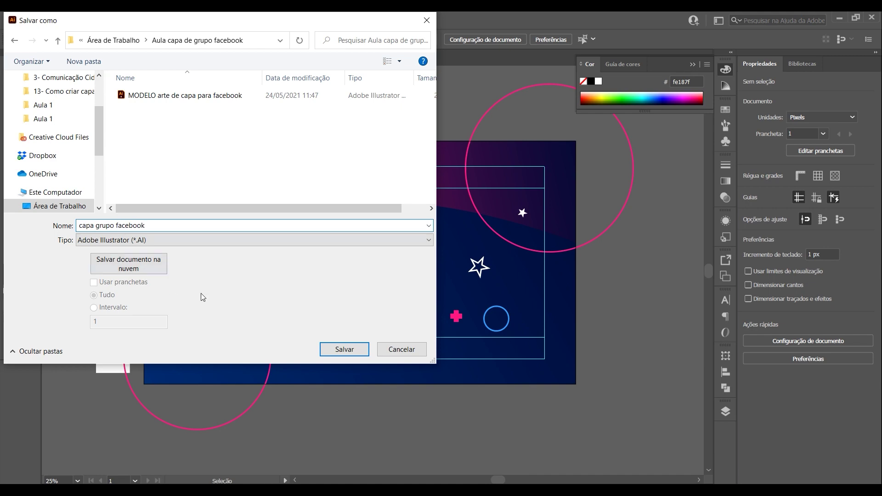
click(344, 349)
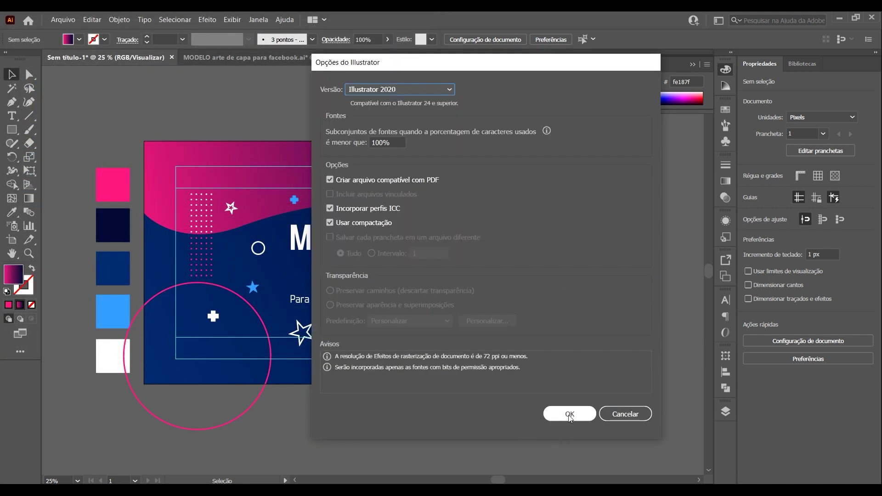
click(569, 416)
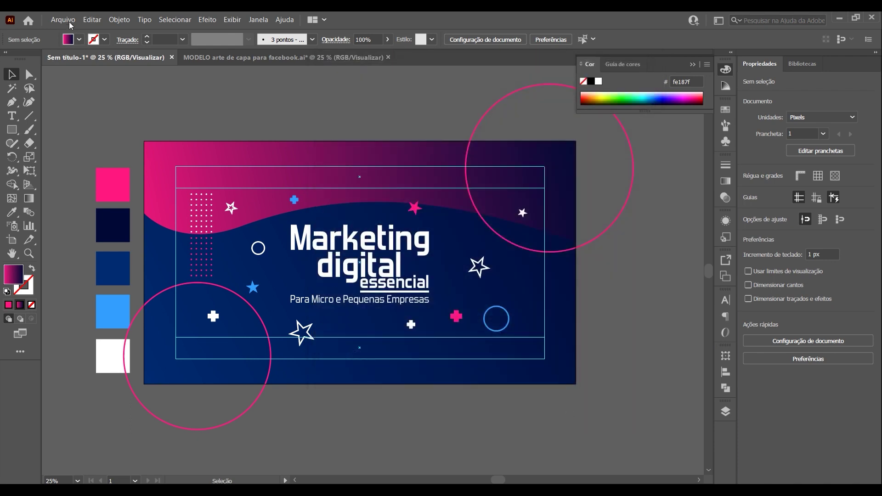
Export via Save for Web (legacy) as a 1920×1080 PNG-24 named capa-grupo-facebook
click(63, 20)
mouse_move(137, 214)
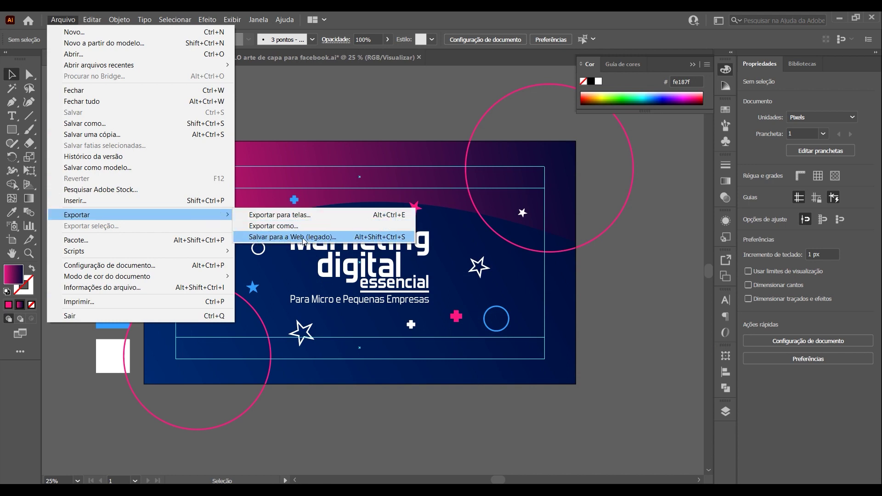
click(338, 240)
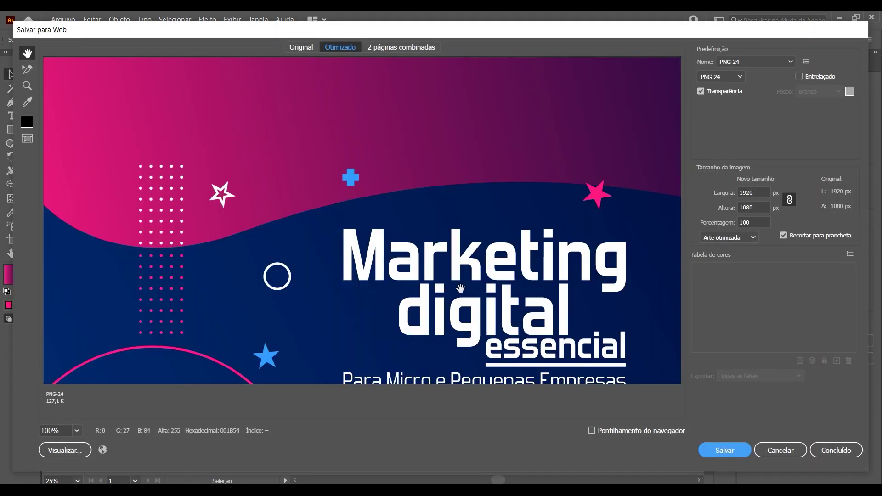
drag(460, 288, 434, 85)
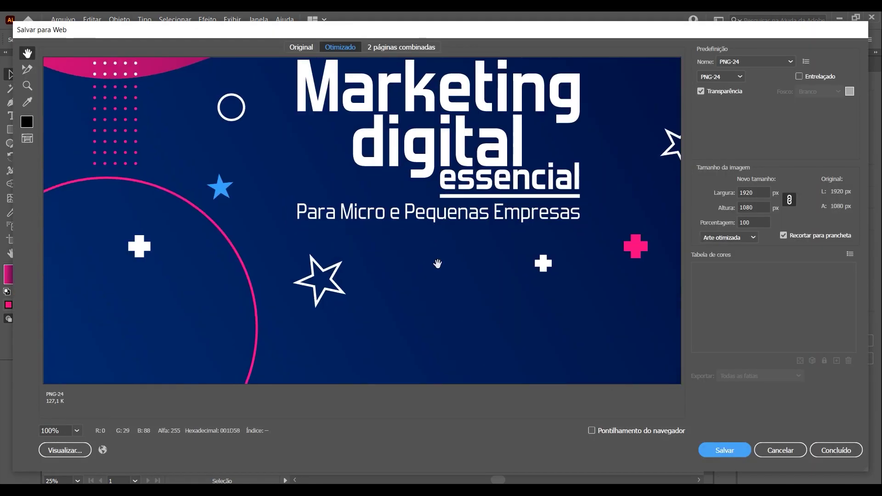
drag(437, 262, 329, 310)
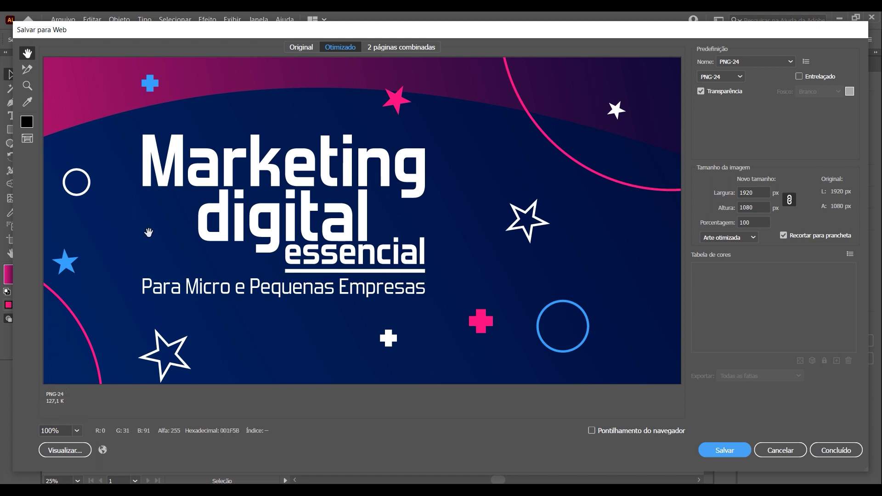
drag(171, 214, 256, 230)
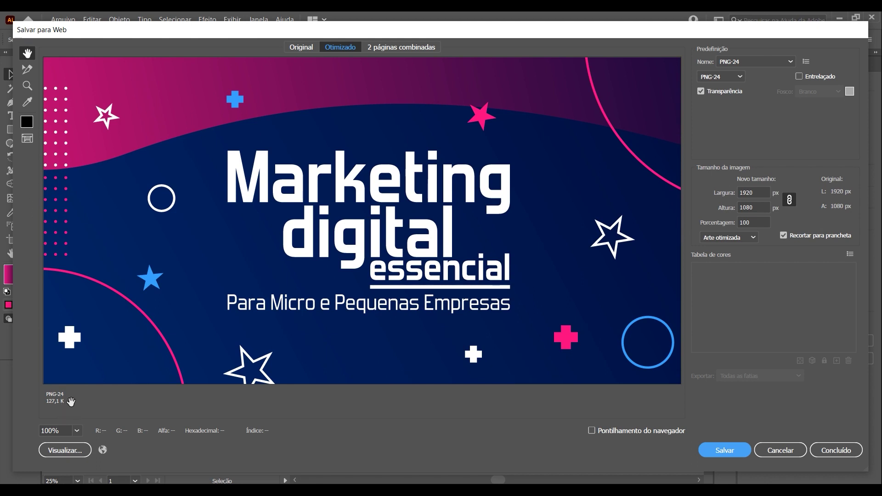
click(725, 451)
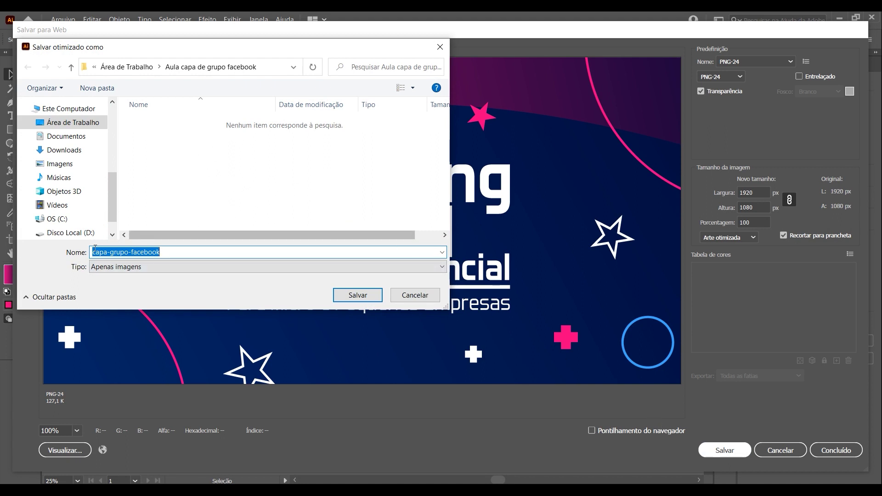
click(357, 295)
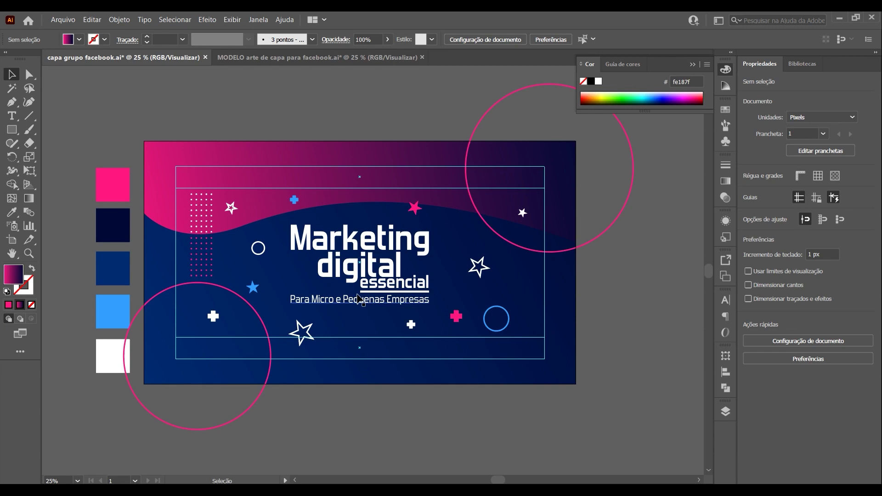
On the Marketing Digital Essencial group page, dismiss the notification and choose to upload a new cover
key(alt+Tab)
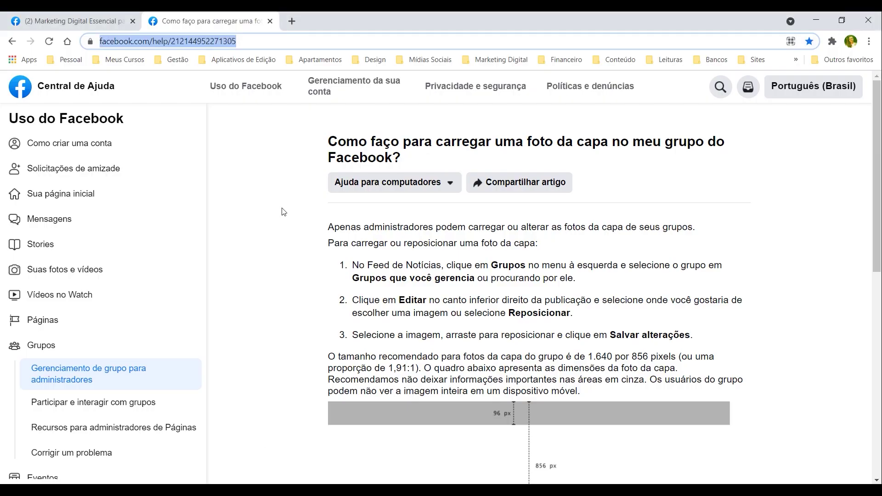
click(94, 23)
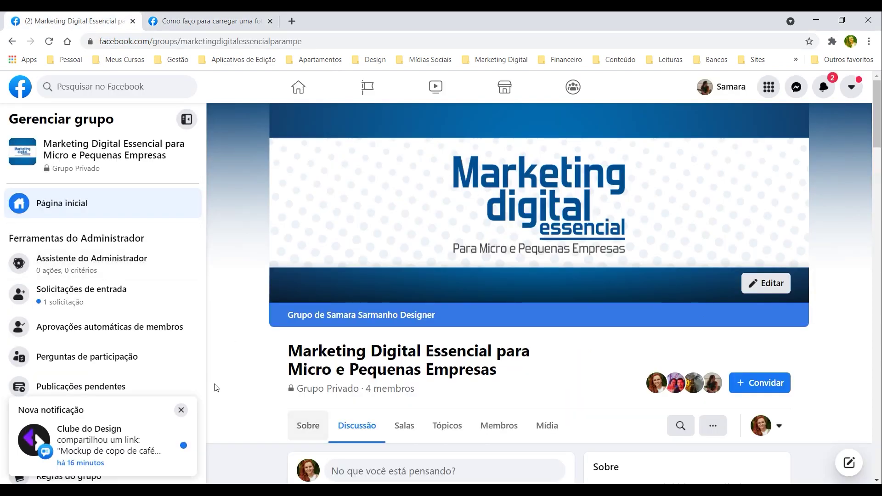
click(182, 411)
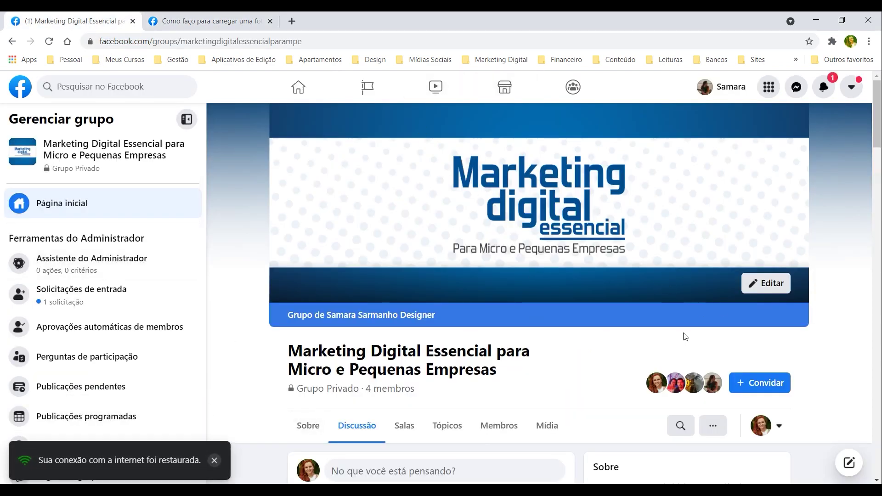
click(777, 287)
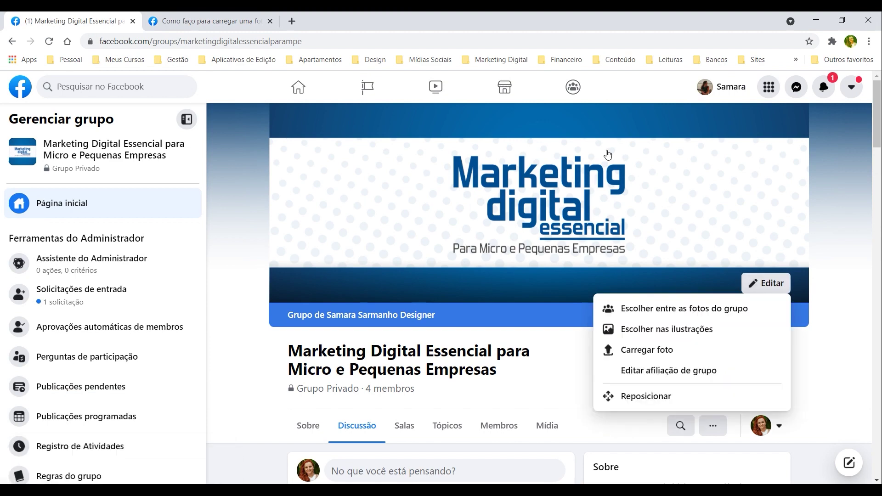
click(657, 352)
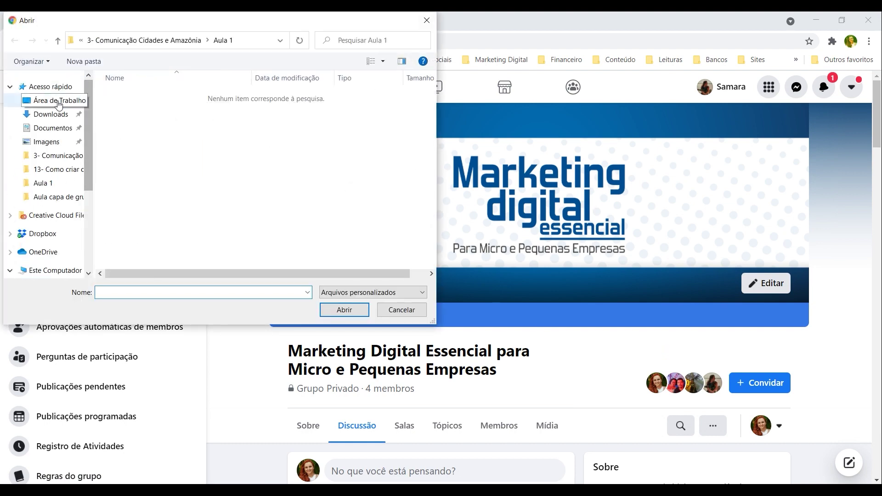
Pick capa-grupo-facebook from the desktop's Aula capa de grupo facebook folder and open it
click(59, 103)
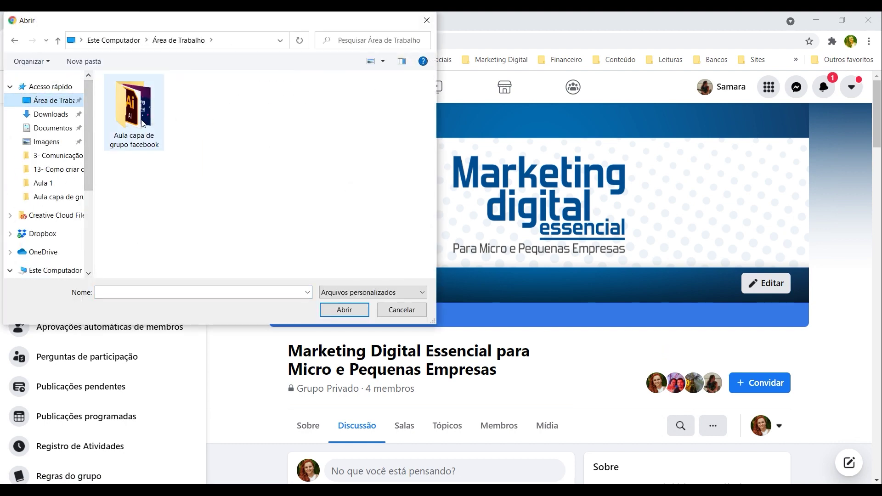
mouse_move(134, 110)
double_click(147, 111)
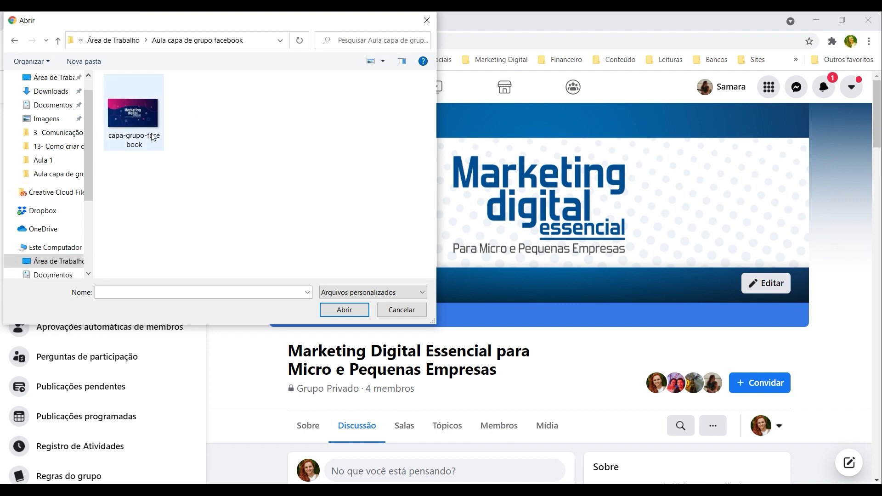
click(126, 111)
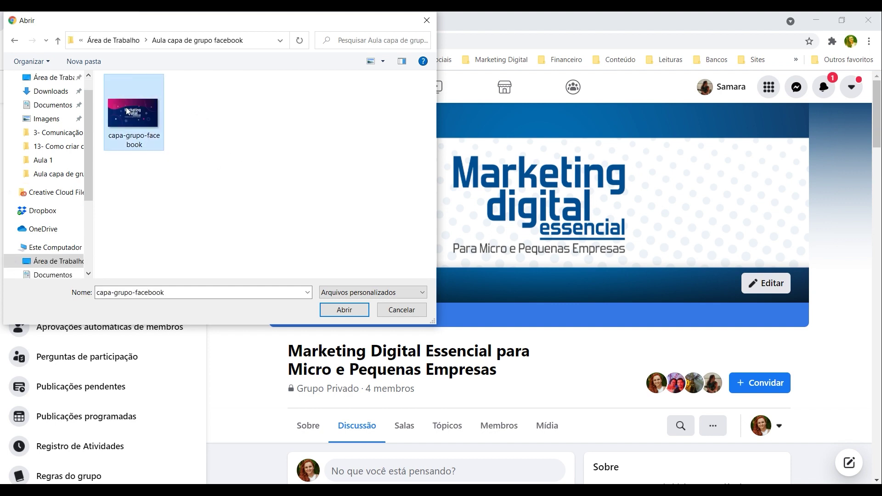
click(345, 310)
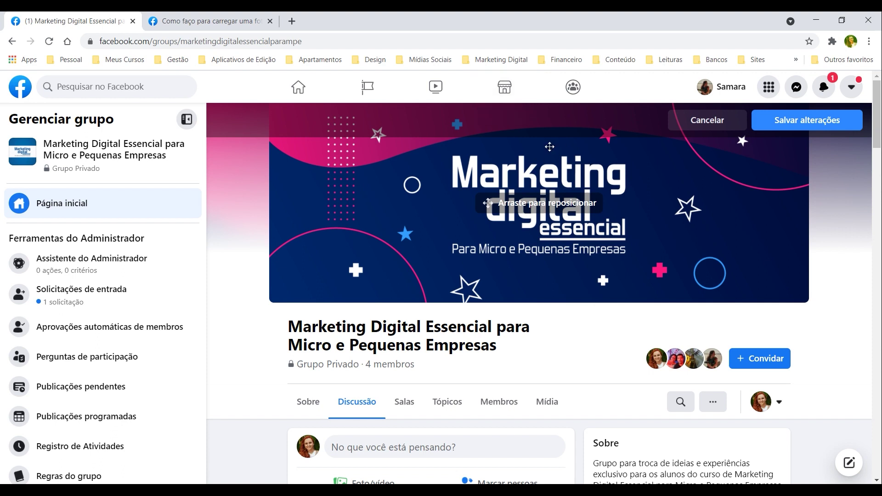
Drag the cover so the full title and subtitle show, then save the changes
drag(549, 147, 548, 210)
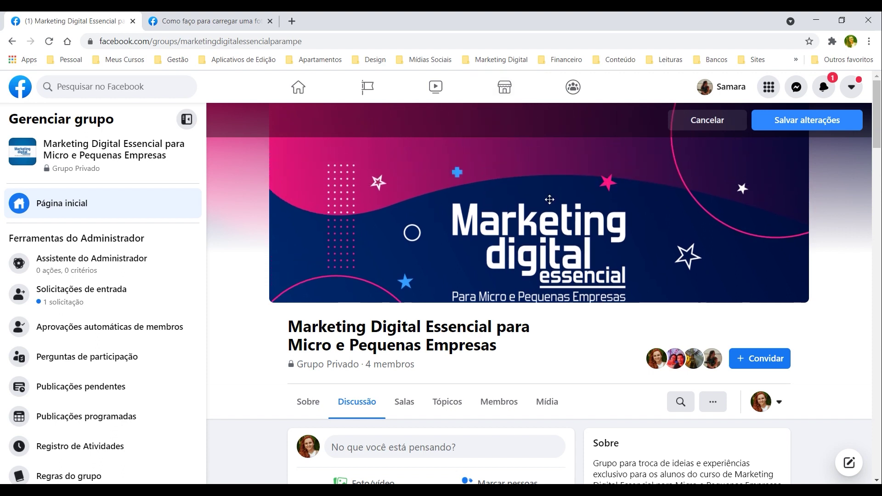
mouse_move(548, 210)
mouse_down()
mouse_move(549, 106)
mouse_move(549, 154)
mouse_up()
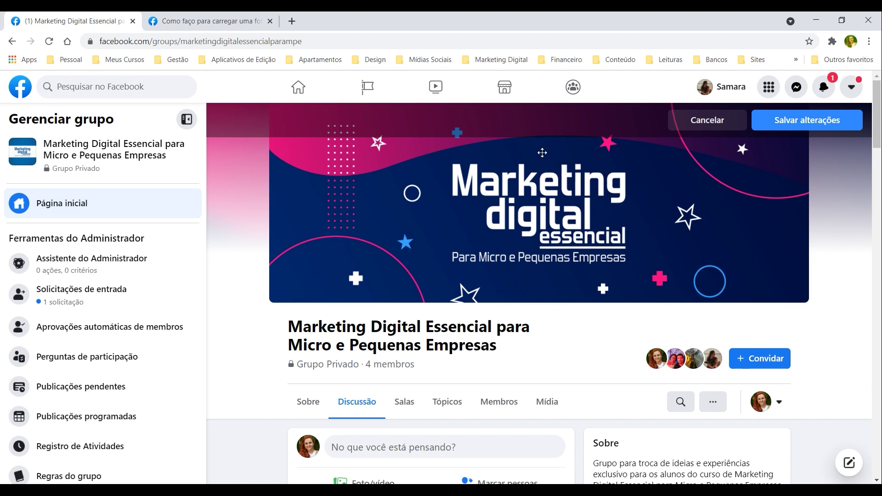
drag(542, 153, 535, 257)
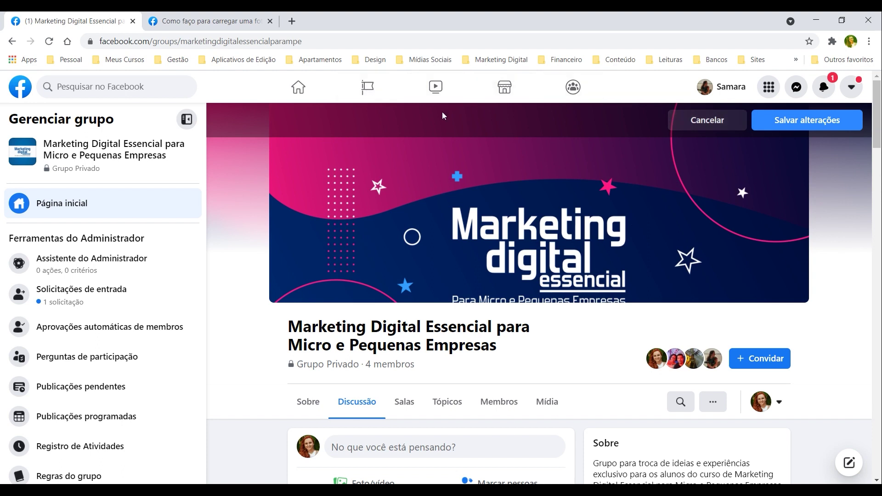
mouse_move(568, 282)
mouse_down()
mouse_move(568, 178)
mouse_move(596, 235)
mouse_move(596, 205)
mouse_up()
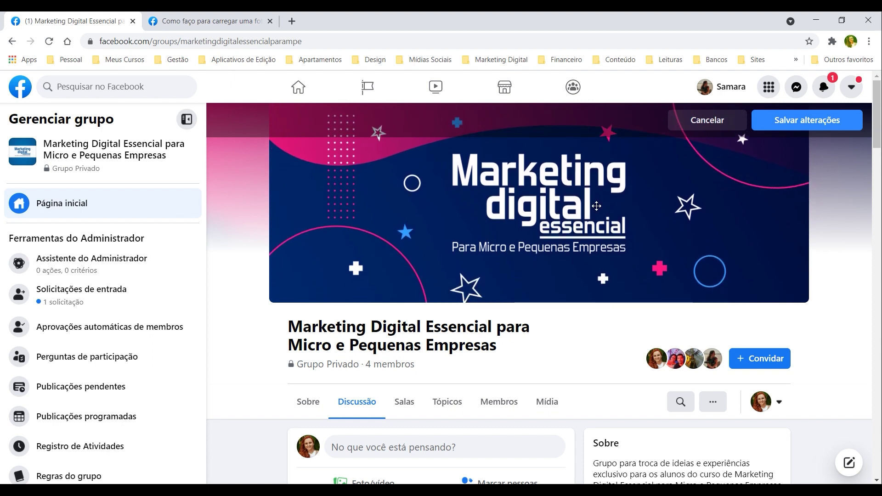
click(809, 120)
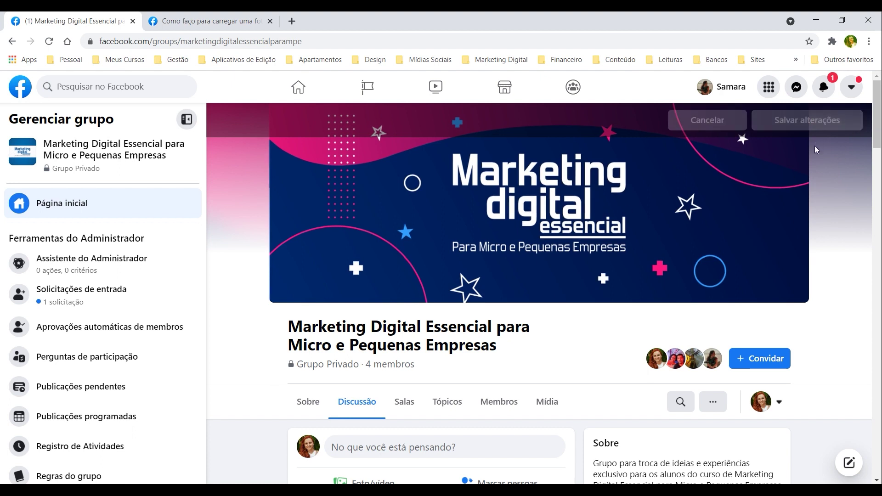